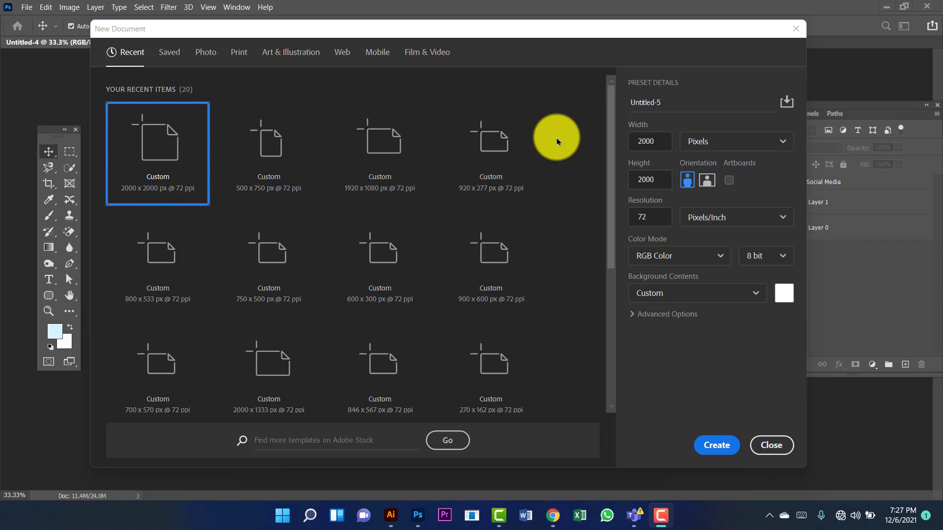
Step: Create a 2000 × 2000 px RGB Color document at 300 pixels/inch
left_click(659, 137)
left_click(651, 179)
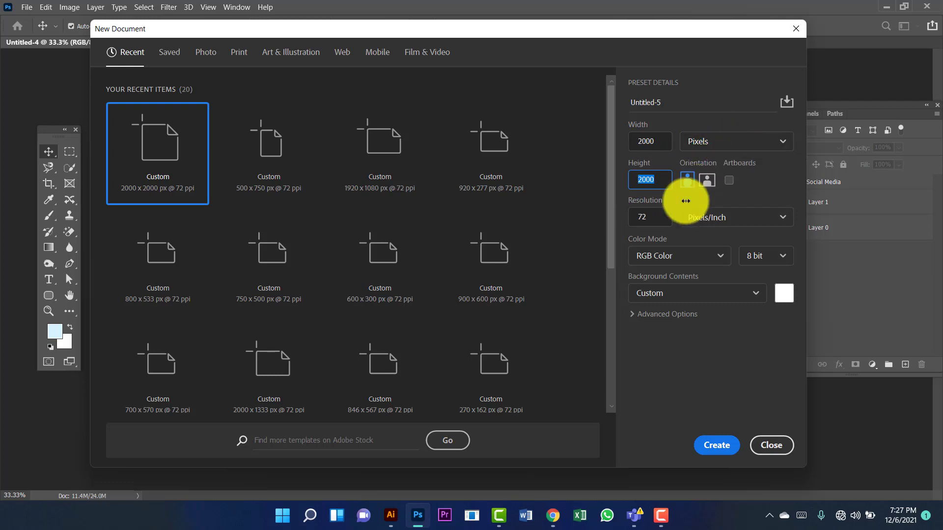
left_click(639, 221)
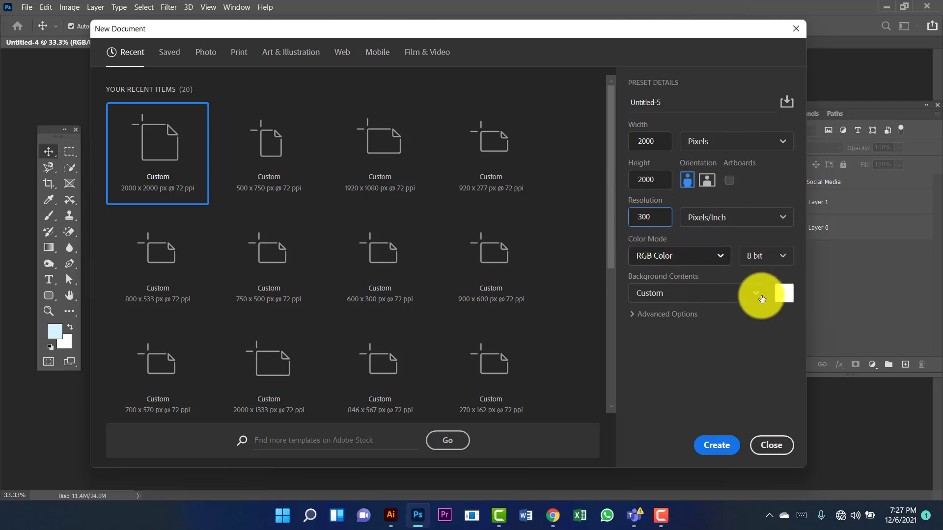
left_click(709, 256)
left_click(685, 325)
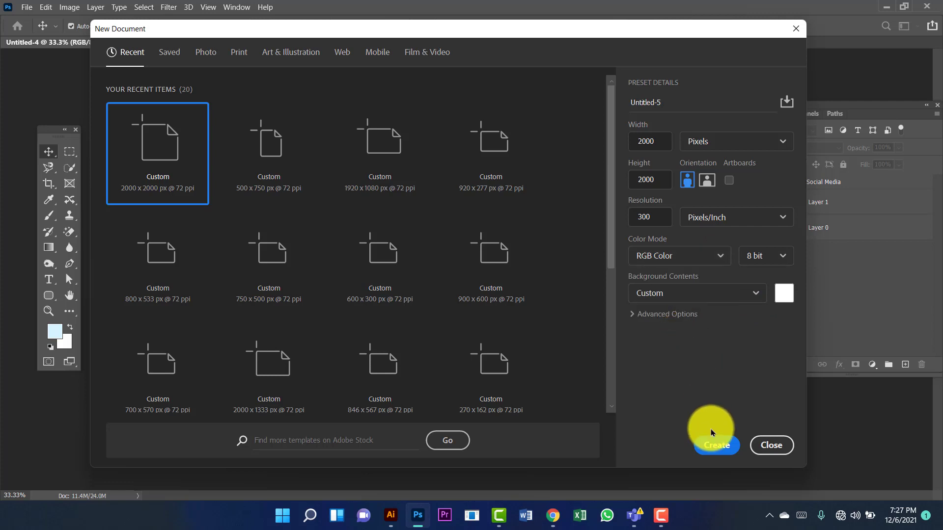
left_click(714, 444)
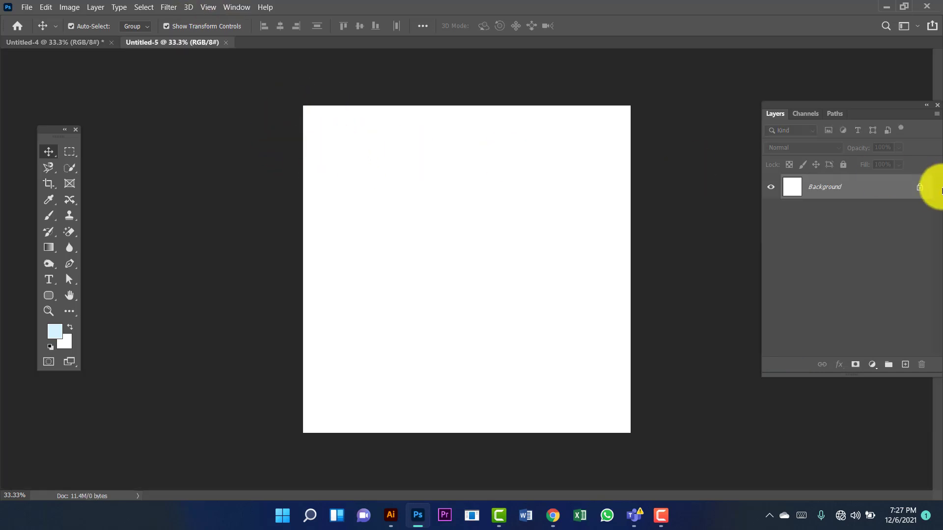
Step: Unlock the Background layer and draw a rectangle covering the whole canvas
left_click(913, 191)
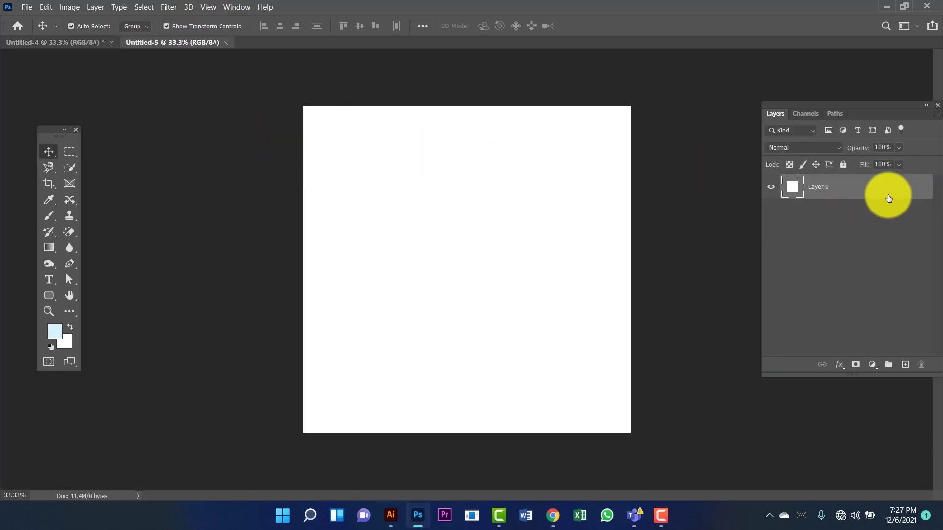
left_click(48, 295)
left_click(88, 288)
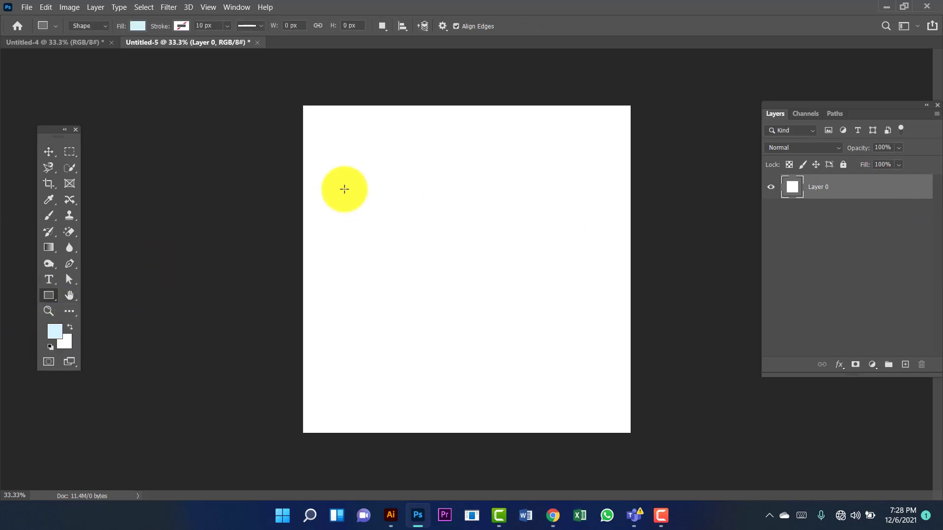
left_click_drag(300, 102, 633, 437)
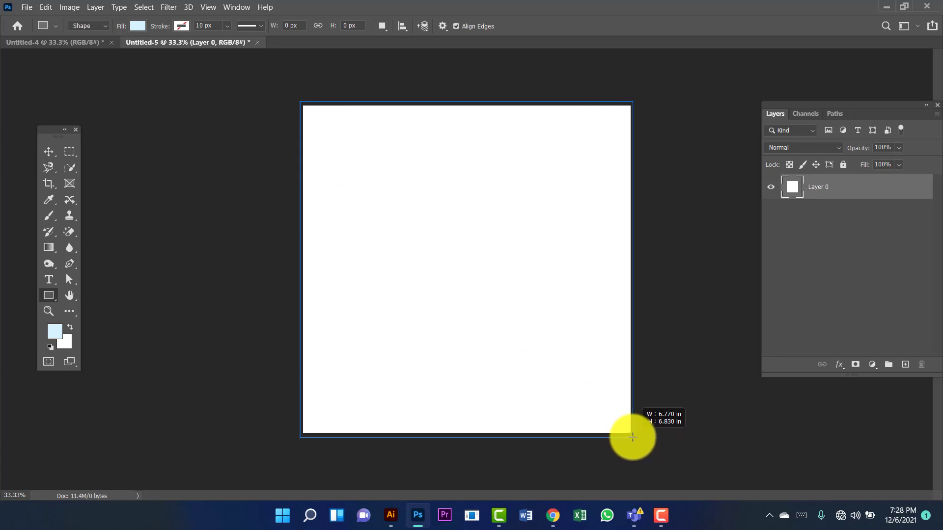
left_click_drag(632, 437, 633, 438)
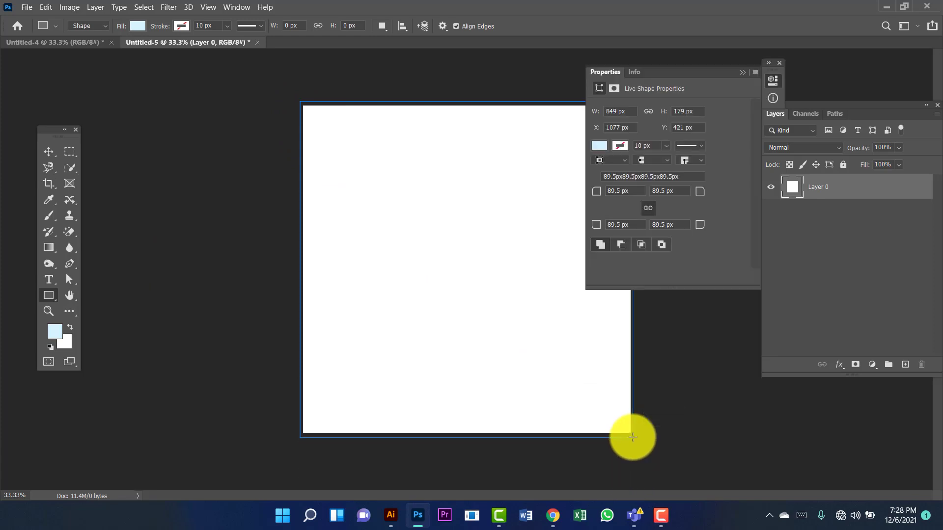
left_click(779, 67)
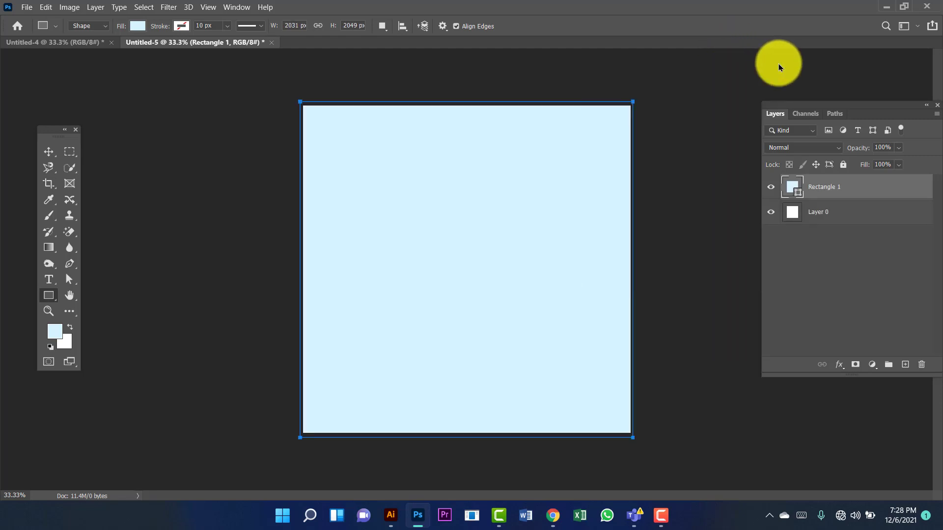
Step: Fill the rectangle with pink #f6cdd0 and group it with Layer 0
left_click(137, 26)
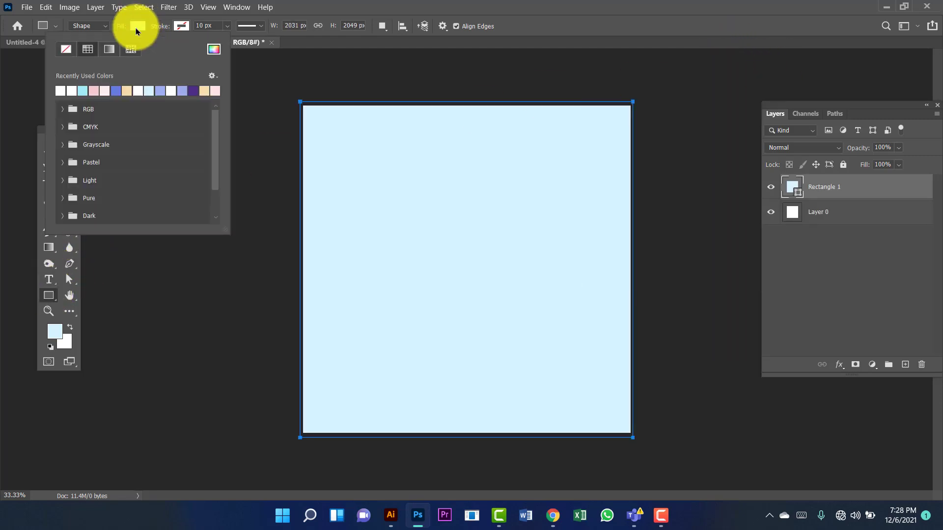
left_click(97, 89)
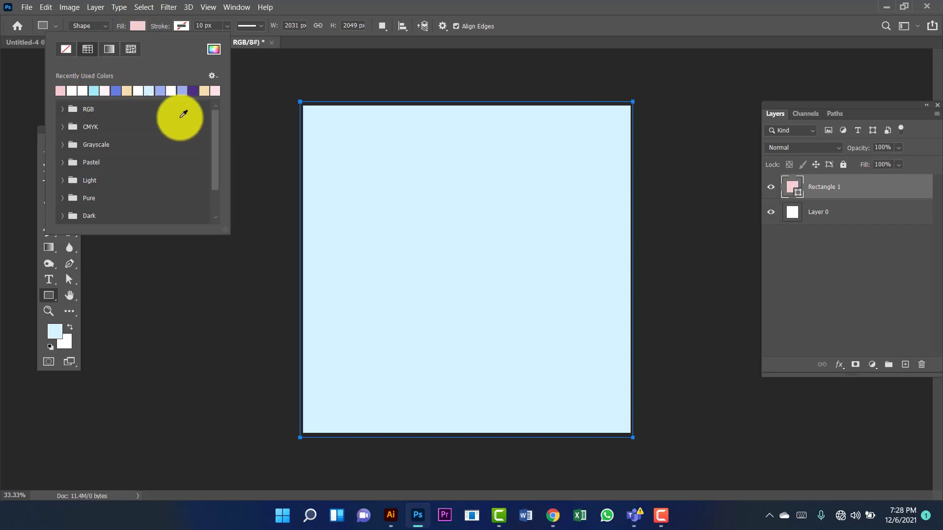
left_click(211, 49)
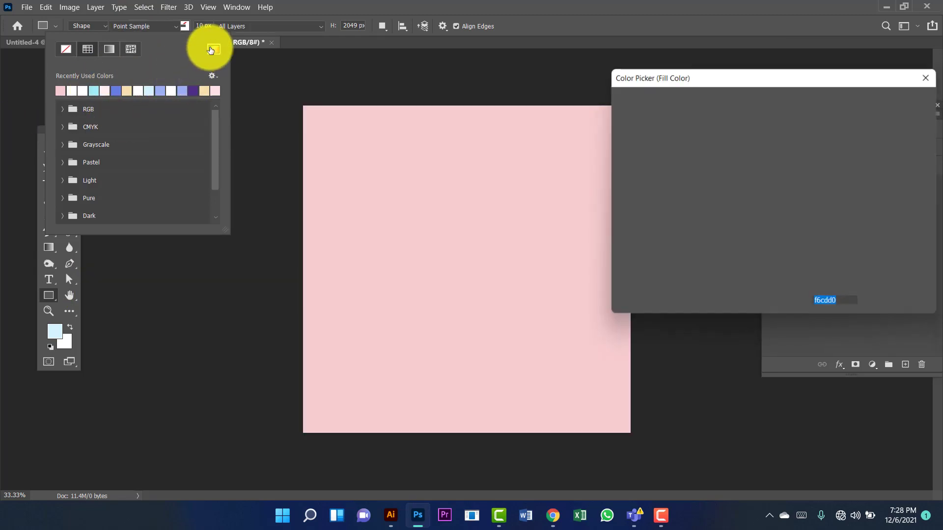
left_click(847, 303)
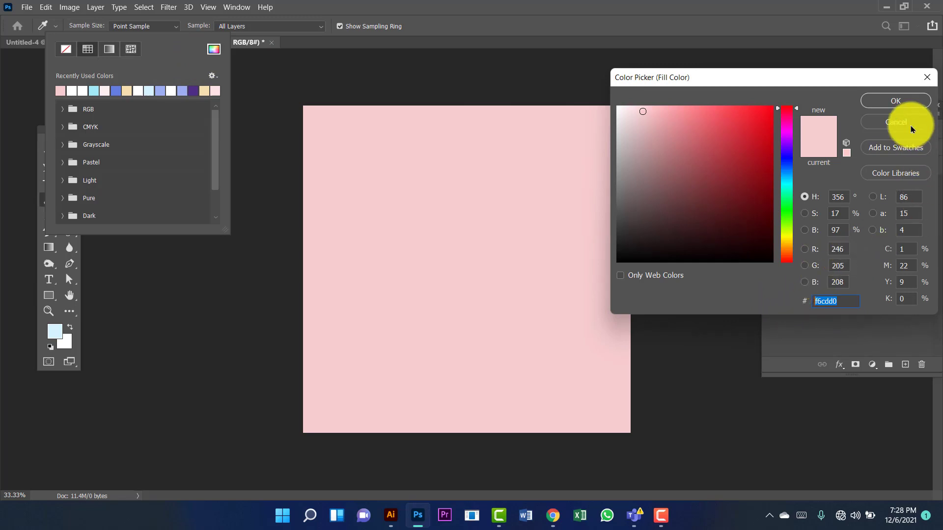
left_click(901, 111)
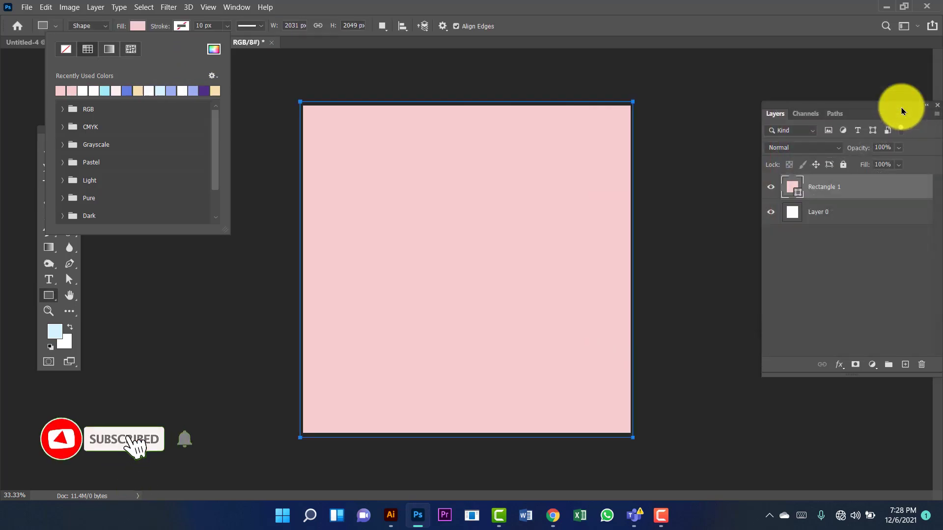
left_click(843, 223)
left_click(825, 216, "shift")
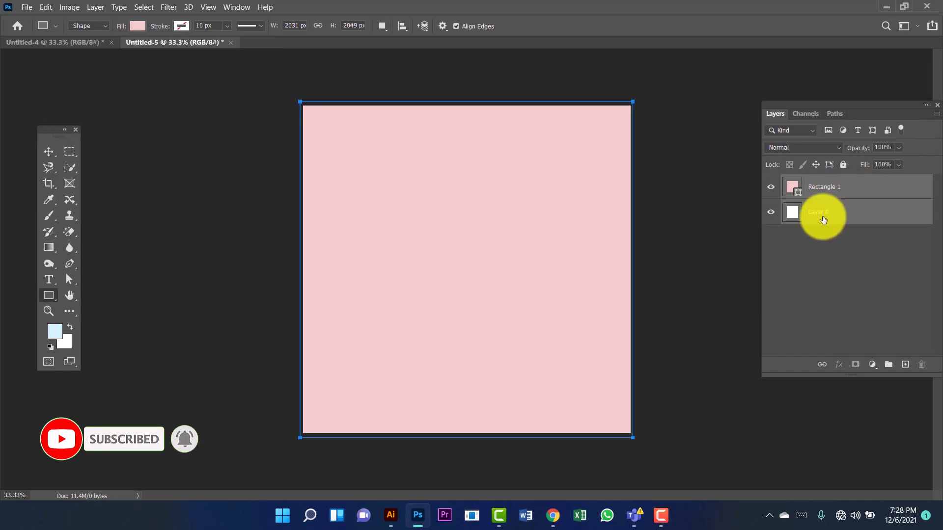
key("ctrl+g")
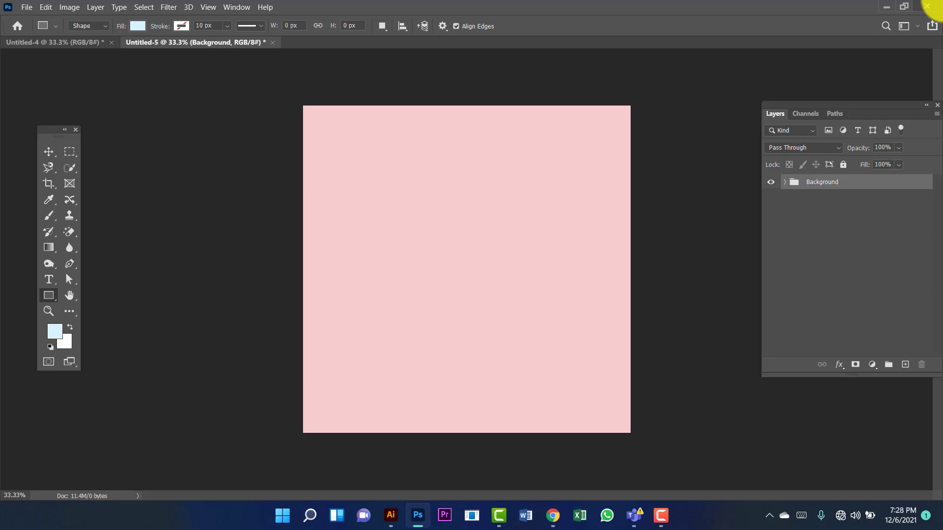
Step: Lock the Background group and draw a large circle with the Ellipse Tool
left_click(844, 166)
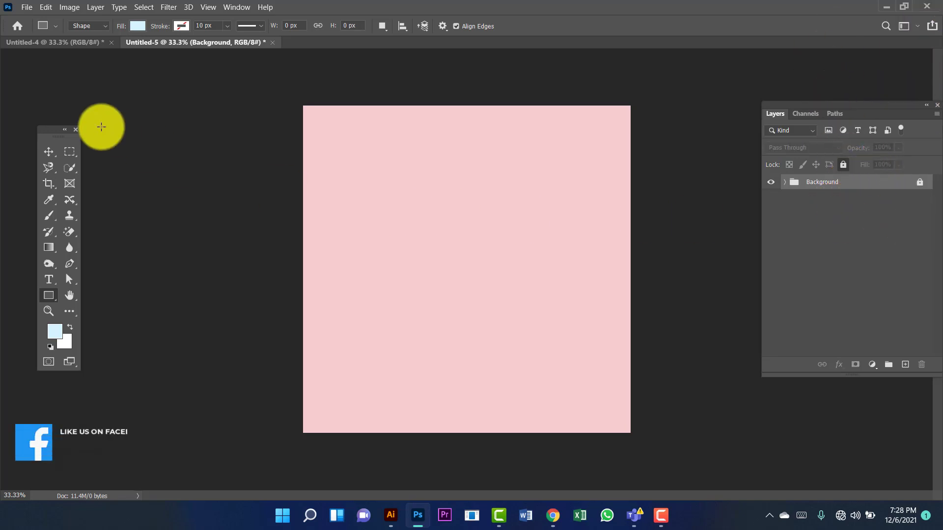
right_click(47, 301)
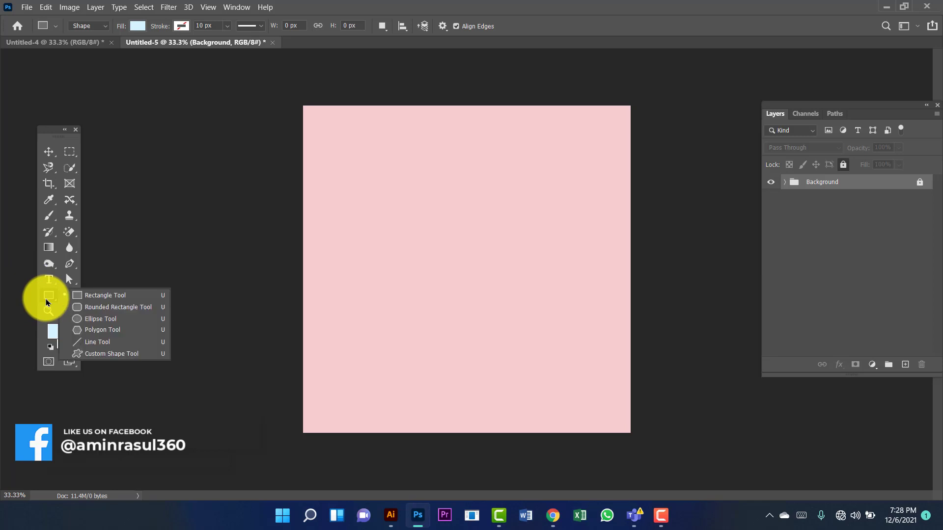
left_click(105, 295)
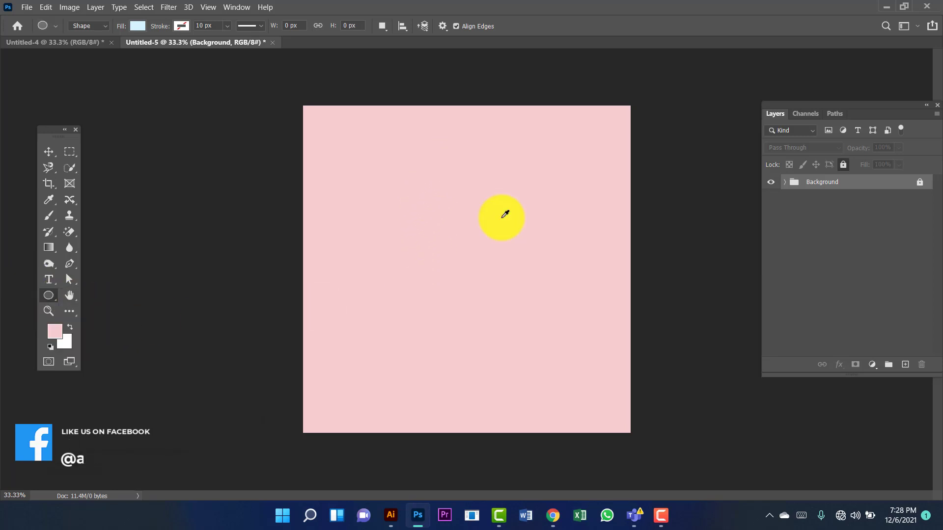
left_click(517, 228, "alt")
left_click_drag(499, 194, 670, 354)
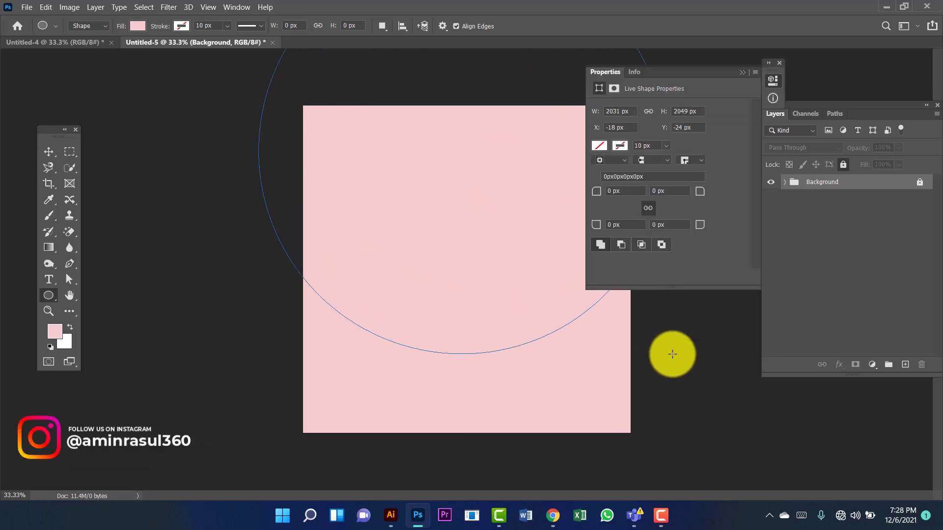
left_click(781, 65)
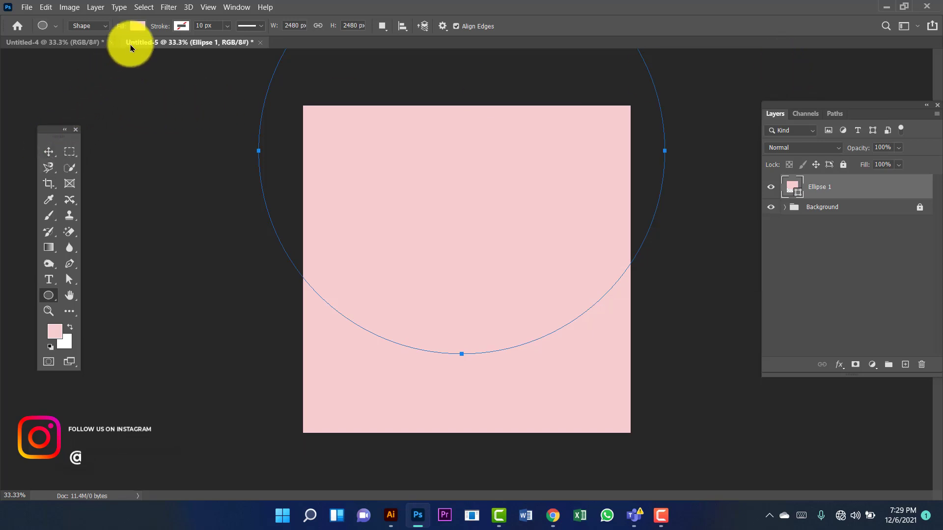
Step: Fill the circle light blue and move it to the canvas's right side
left_click(136, 26)
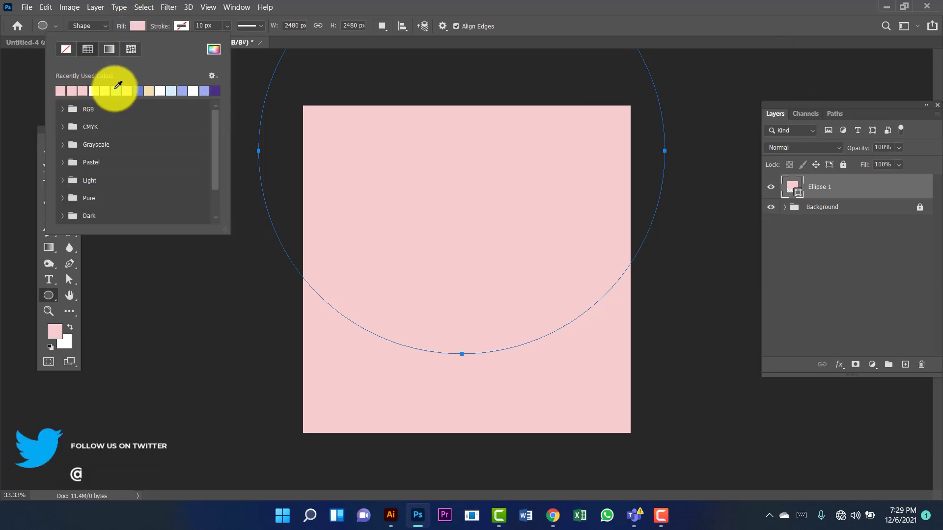
left_click(118, 91)
key("v")
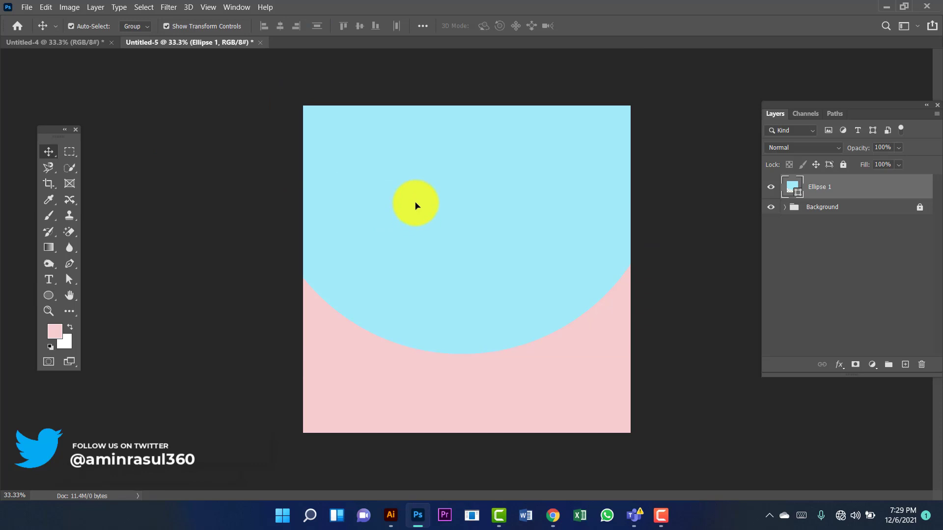
left_click_drag(415, 205, 586, 328)
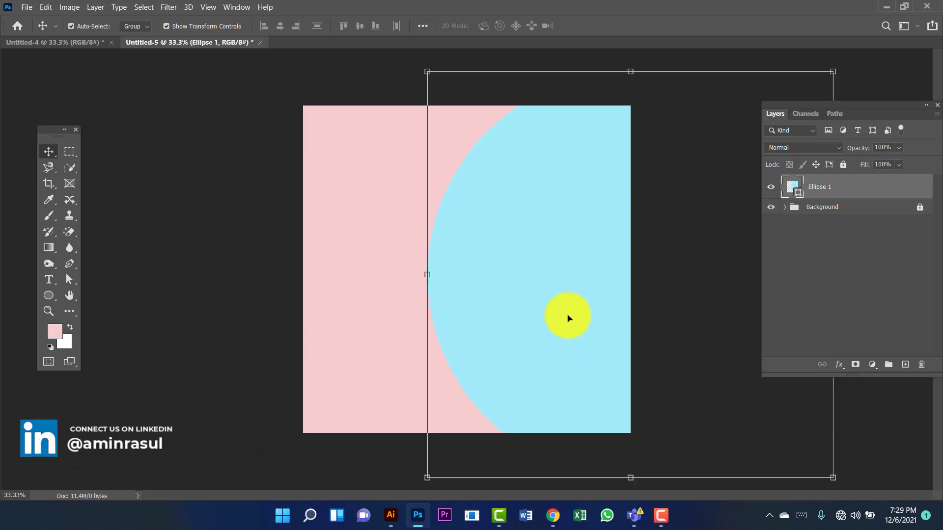
Step: Duplicate Ellipse 1, place the copy beneath it and nudge it slightly left
left_click(530, 257)
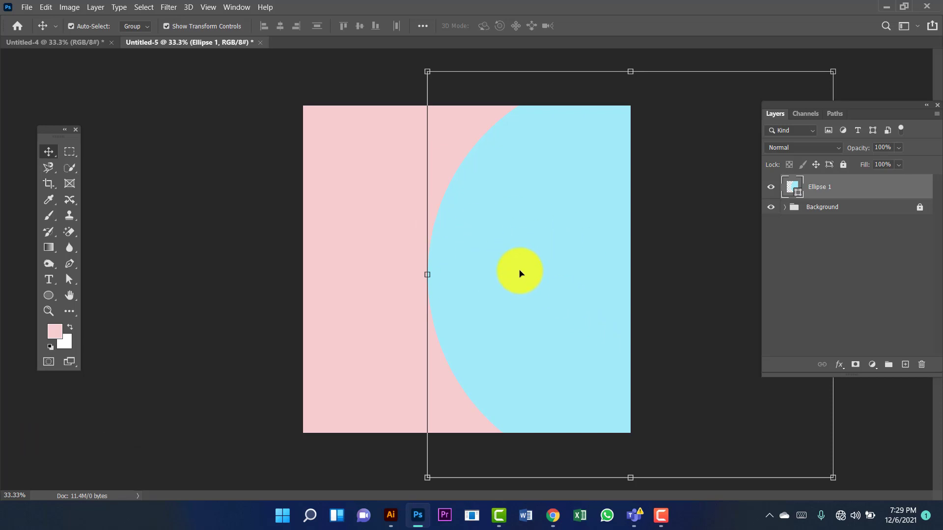
key("ctrl")
key("ctrl+j")
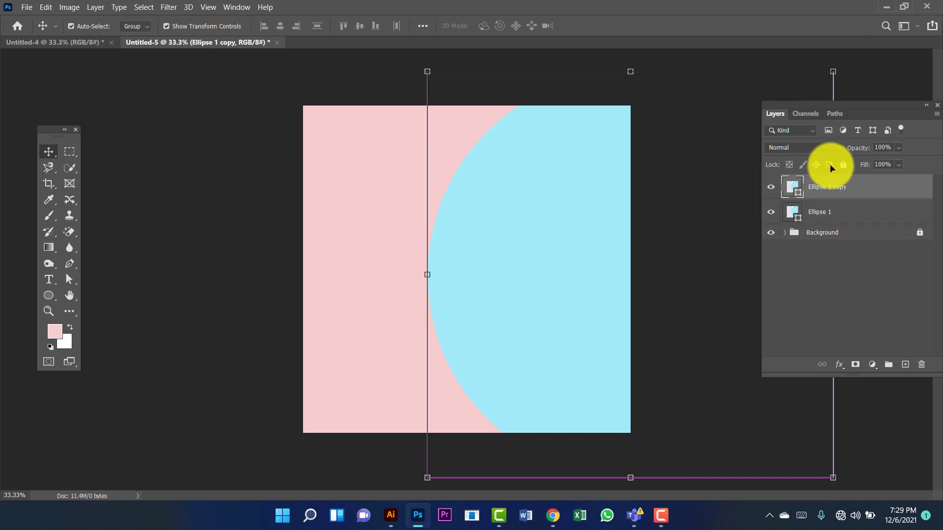
left_click_drag(859, 197, 853, 213)
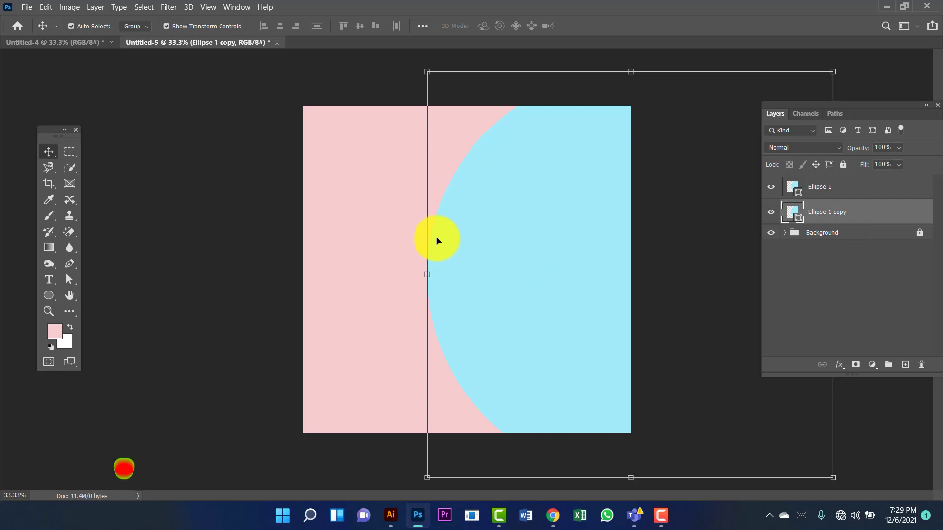
key("shift+Left")
key("shift+Left")
key("shift+Left")
key("shift+Left")
key("shift+Left")
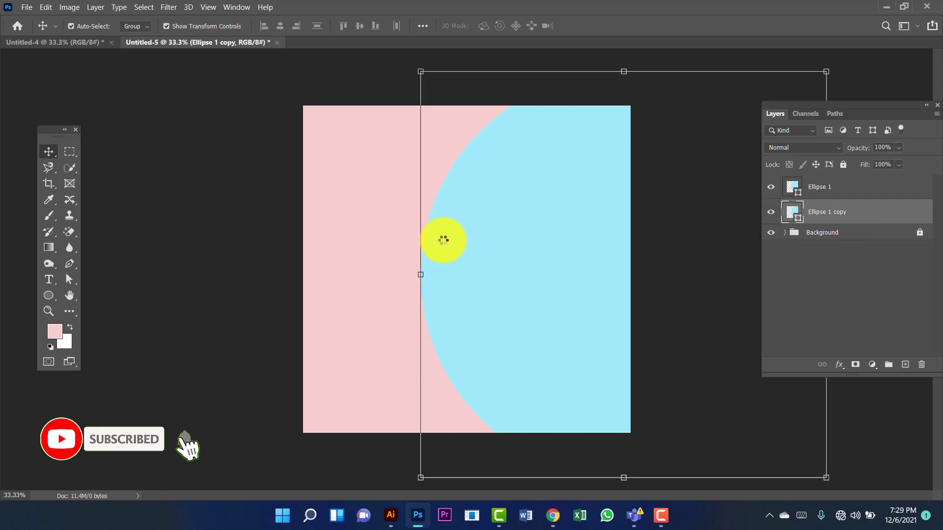
Step: Set the Ellipse 1 copy fill to blue 637edf
left_click(48, 296)
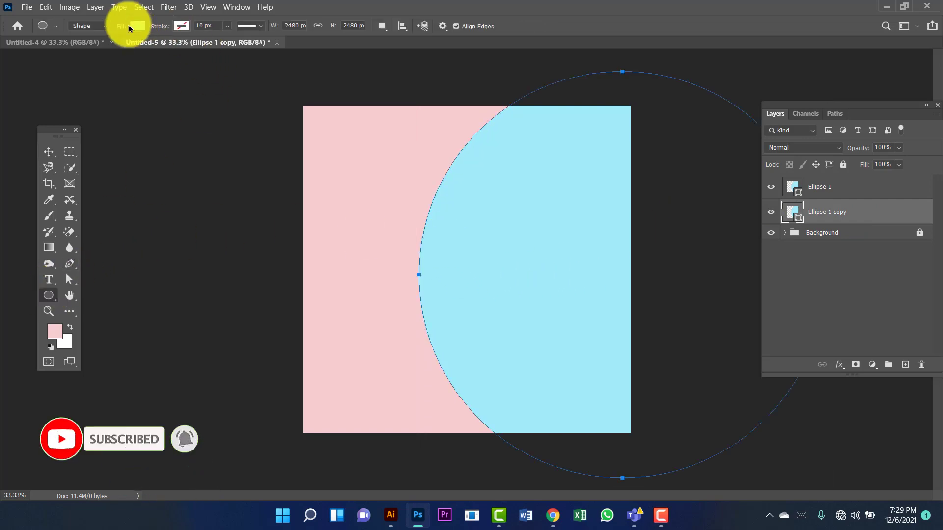
left_click(135, 25)
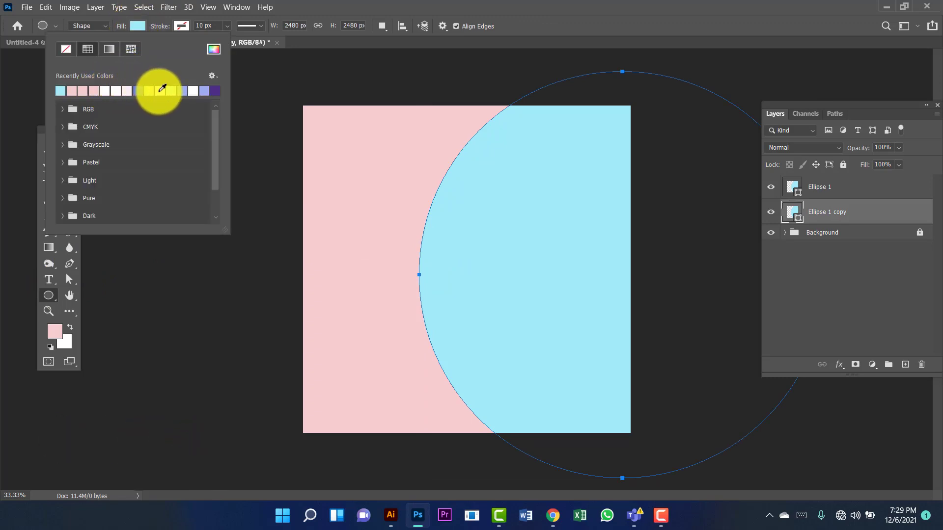
left_click(142, 88)
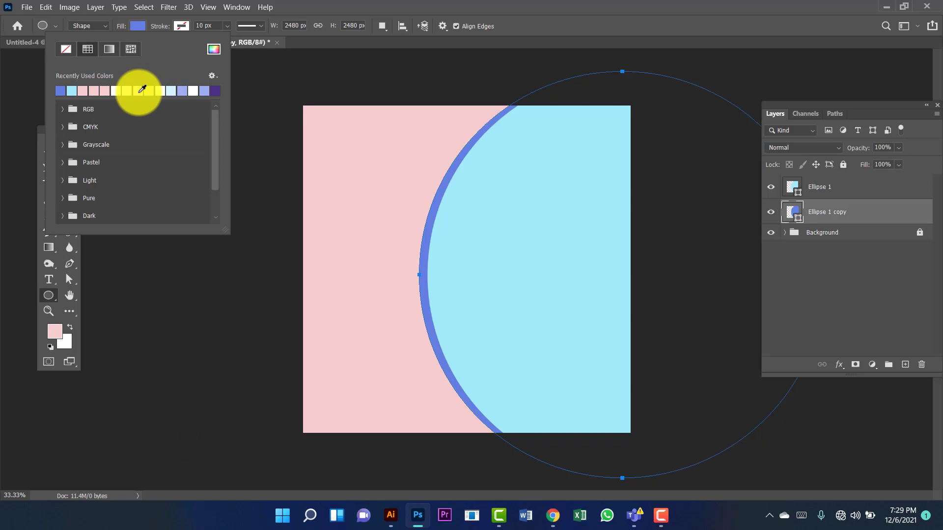
left_click(214, 50)
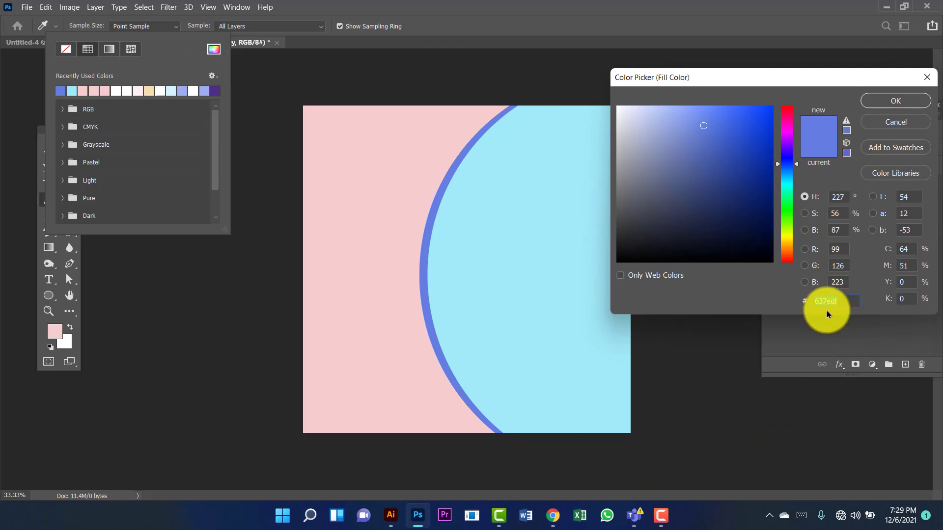
left_click(894, 101)
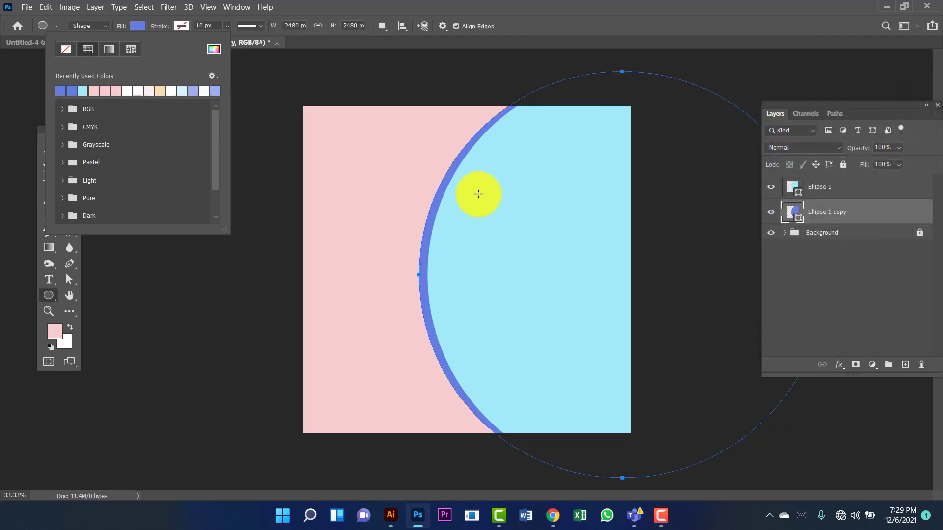
left_click(27, 132)
Step: Duplicate Ellipse 1 copy, move the new copy lowest in Layers and nudge it left
left_click(49, 152)
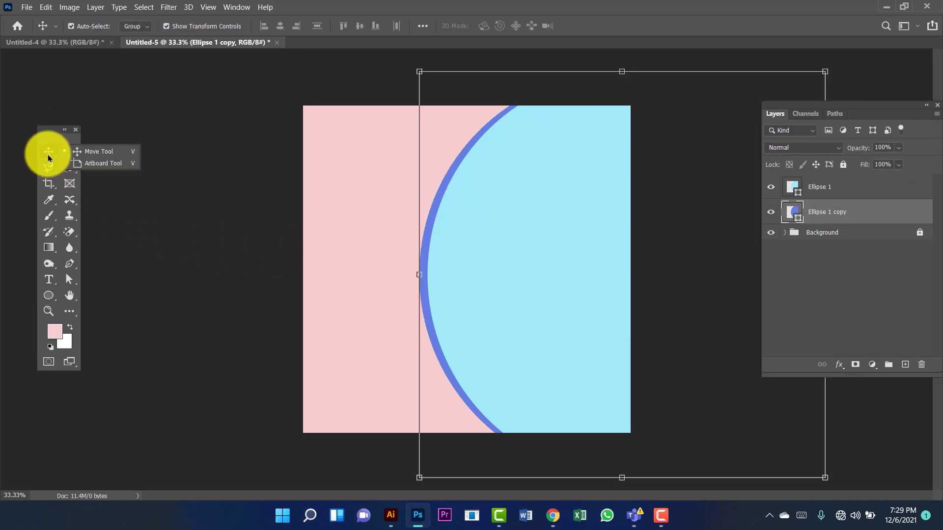
key("Right")
key("Right")
key("Right")
key("Right")
key("Right")
key("Right")
key("Right")
key("Right")
key("Right")
key("Right")
key("Right")
key("Right")
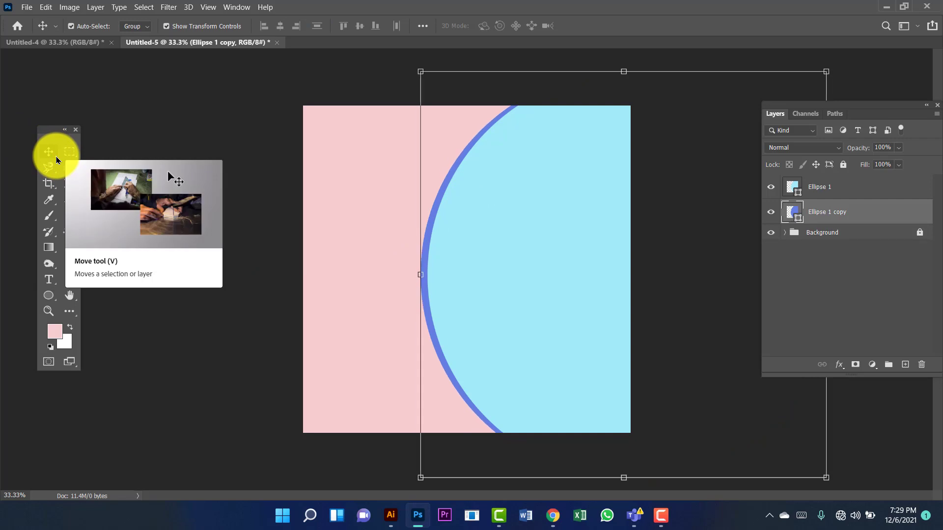
left_click(147, 122)
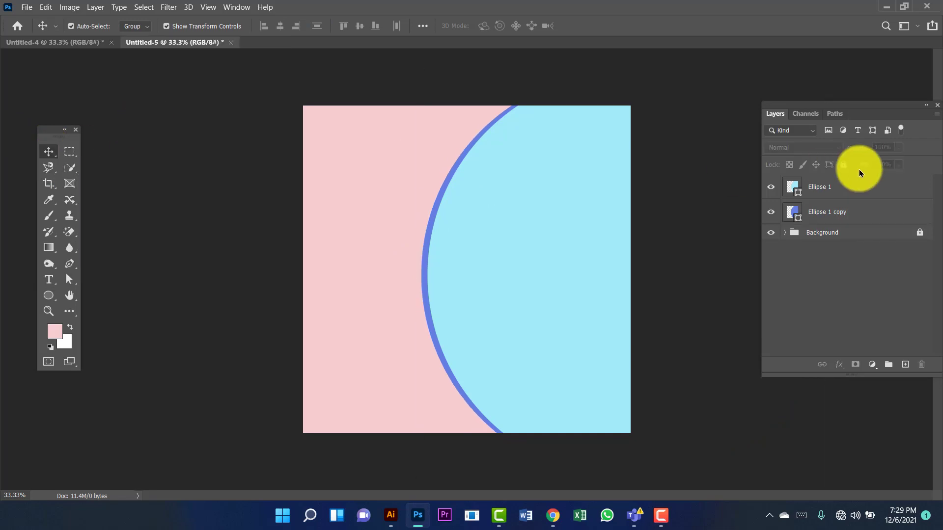
left_click(835, 207)
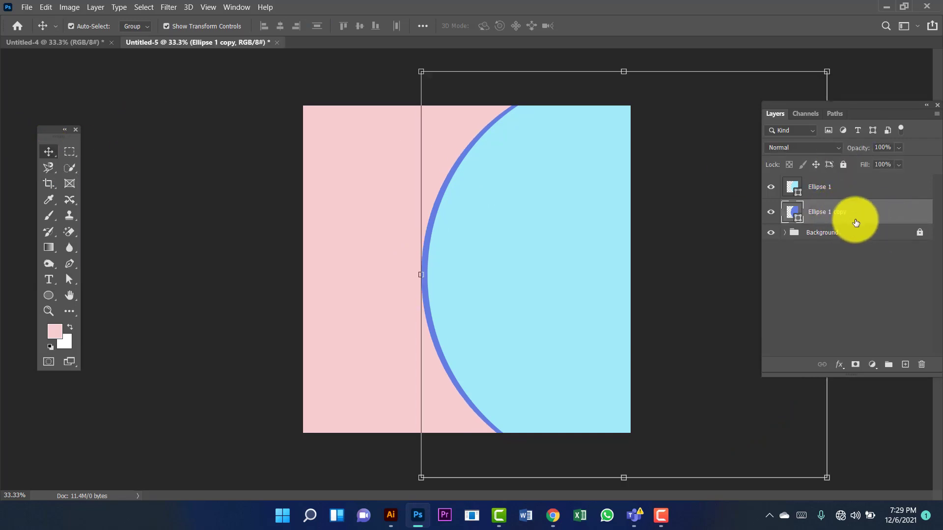
key("ctrl+j")
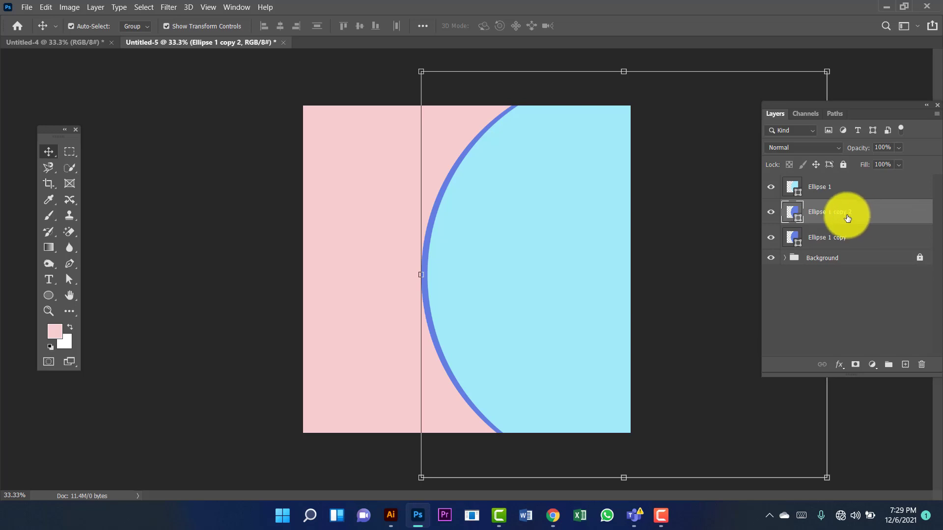
left_click_drag(860, 225, 852, 244)
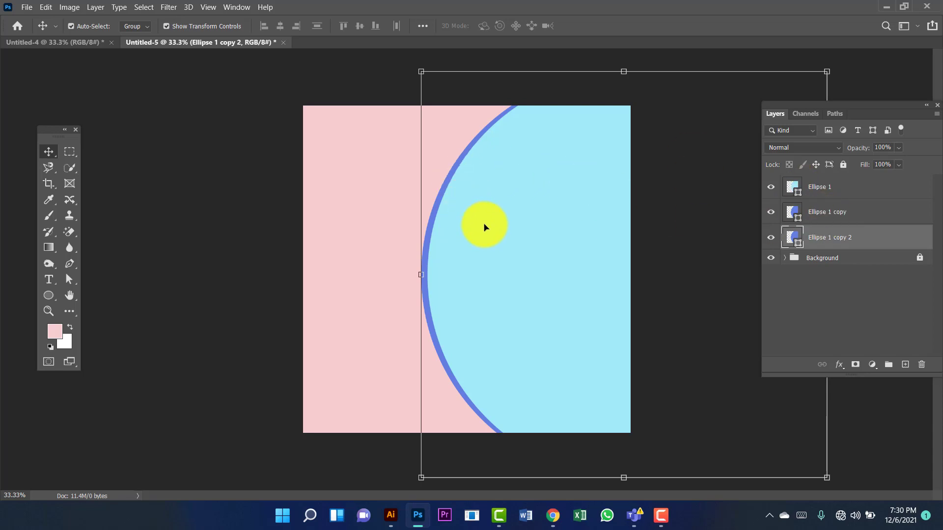
key("shift+Left")
key("shift+Left")
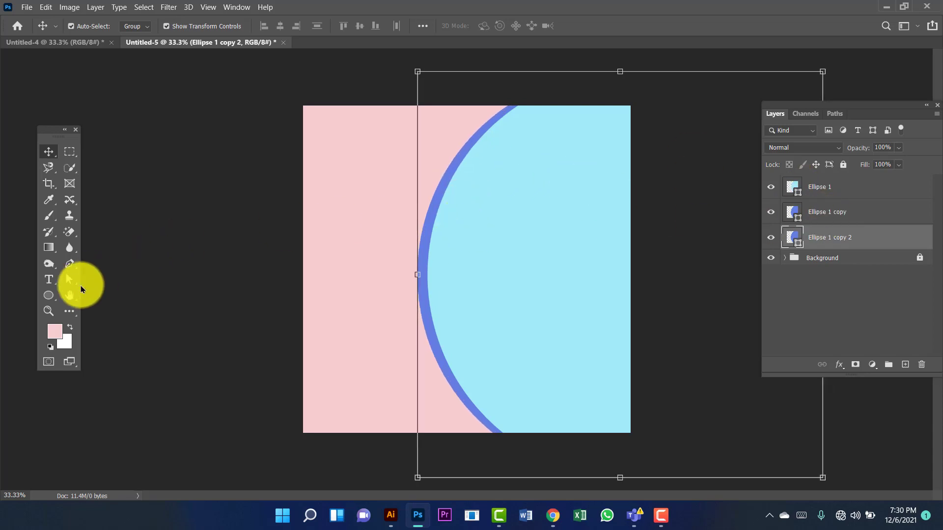
left_click(49, 300)
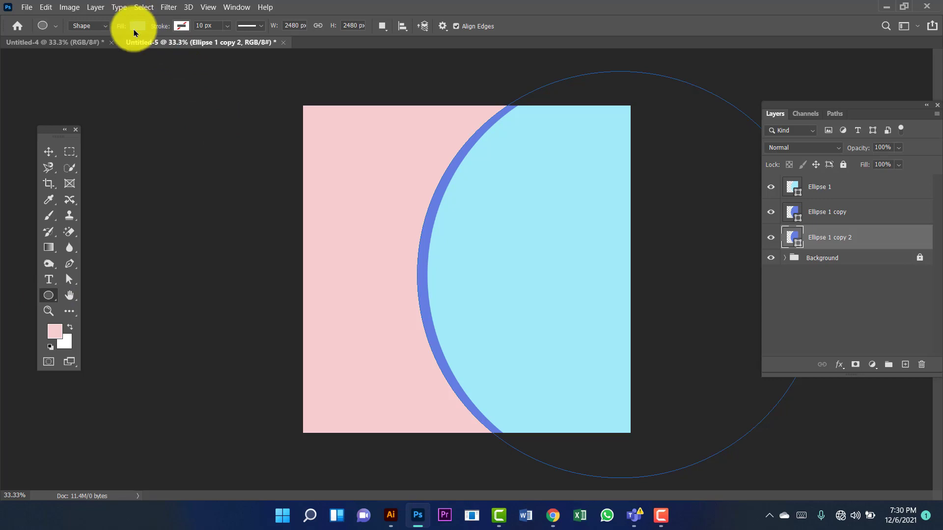
Step: Fill Ellipse 1 copy 2 white, nudge it left, then switch to Untitled-4
left_click(137, 28)
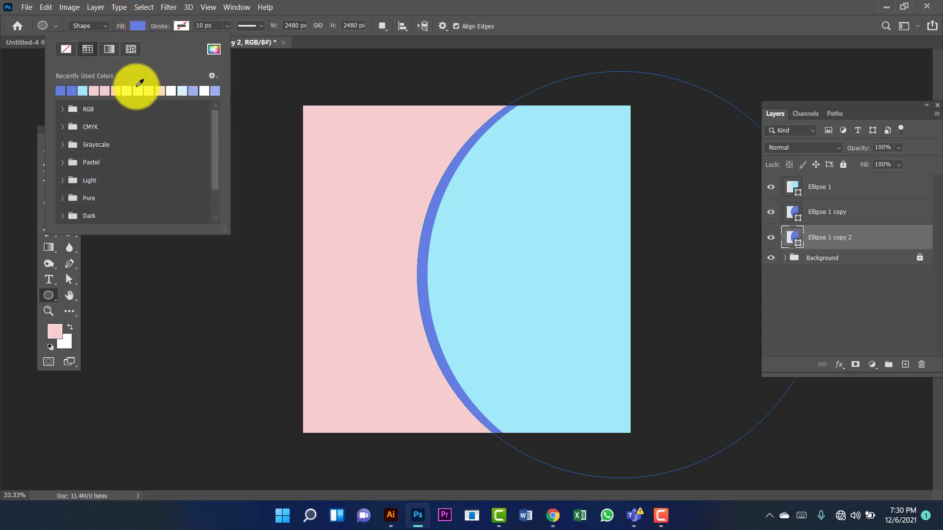
left_click(143, 87)
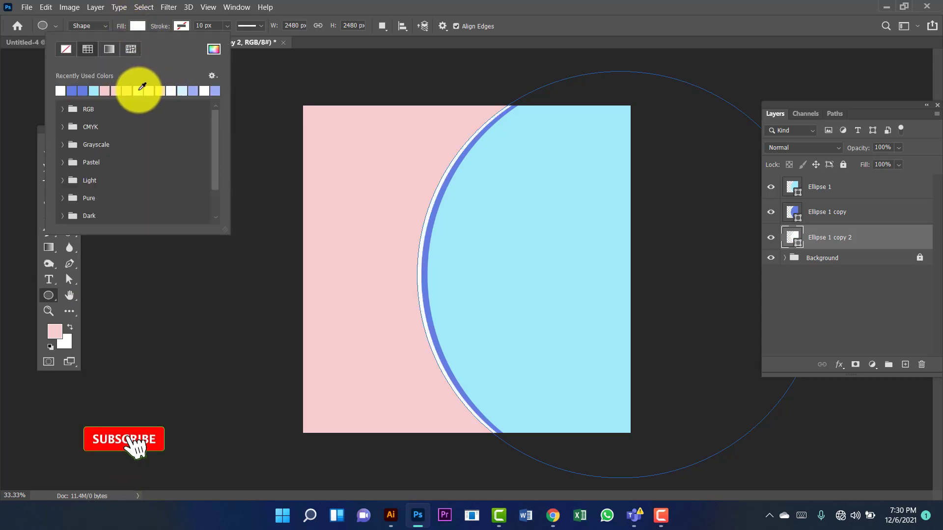
left_click(43, 145)
left_click(49, 151)
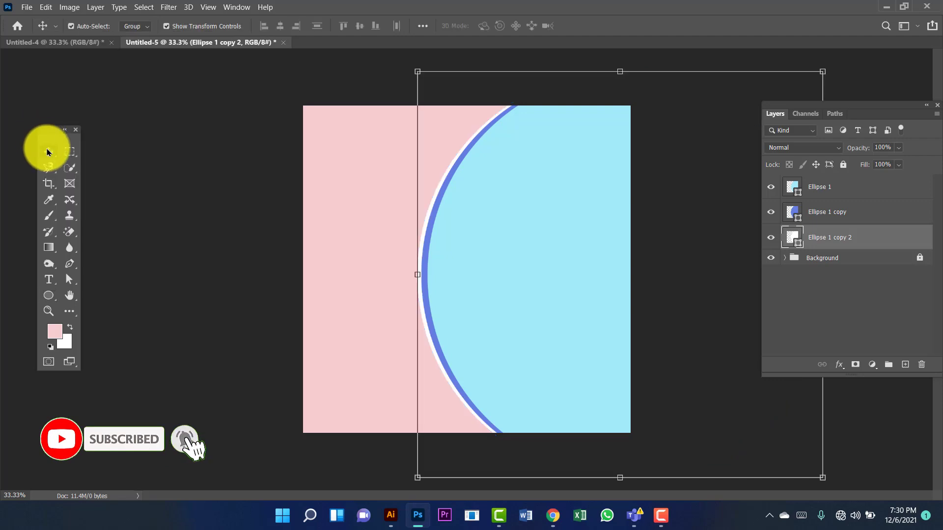
key("Left")
key("Left")
key("Left")
key("Left")
key("Left")
key("Left")
key("Left")
key("Left")
key("Left")
key("Left")
key("Left")
key("Left")
key("Left")
key("Left")
key("Left")
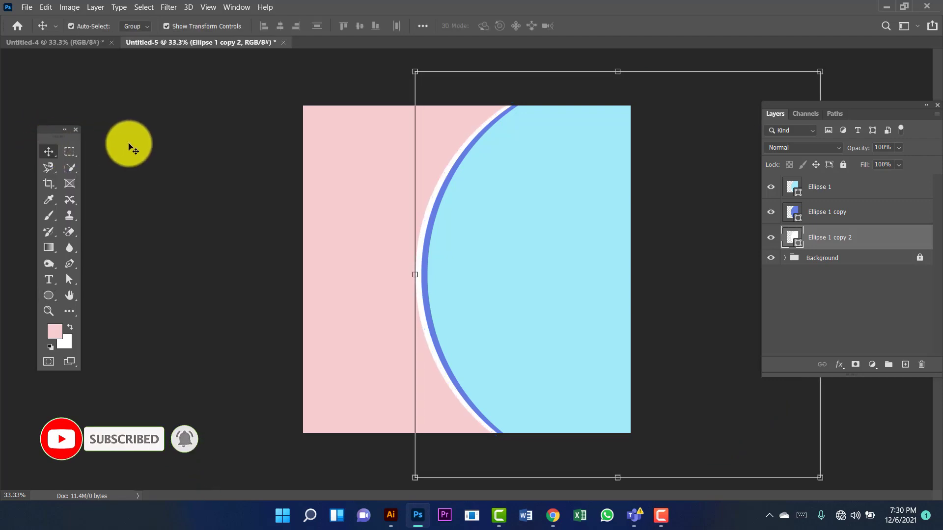
left_click(285, 95)
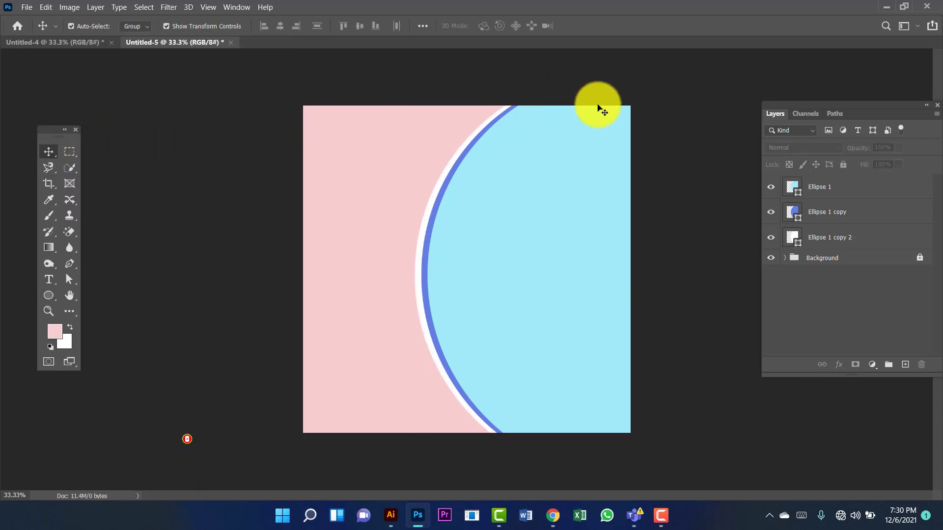
left_click(84, 45)
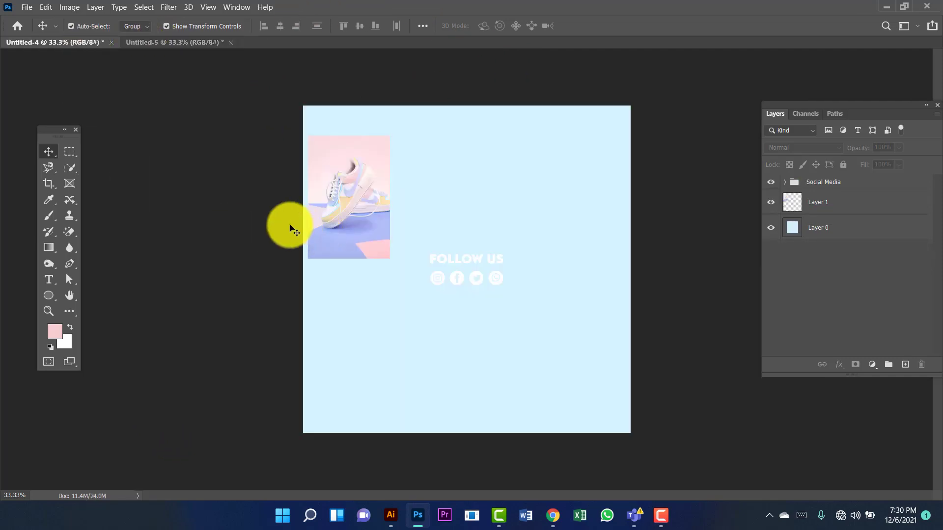
Step: Drag the sneaker photo into Untitled-5 and scale it to about 274% over the right side
left_click(362, 183)
left_click_drag(347, 199, 486, 215)
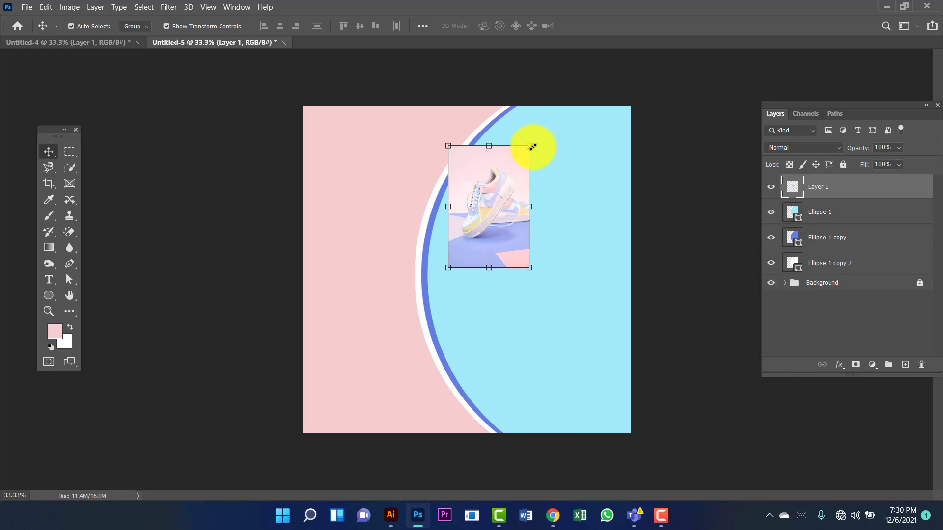
left_click(47, 7)
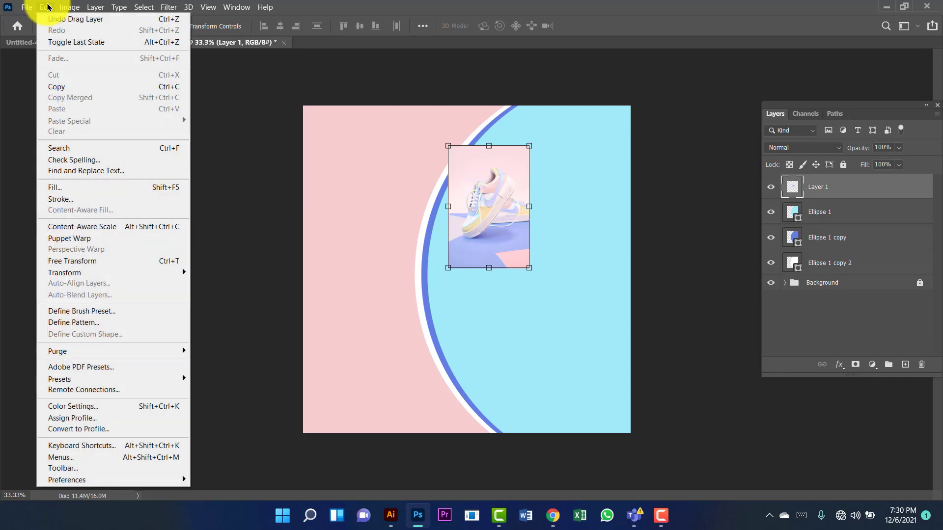
left_click(123, 262)
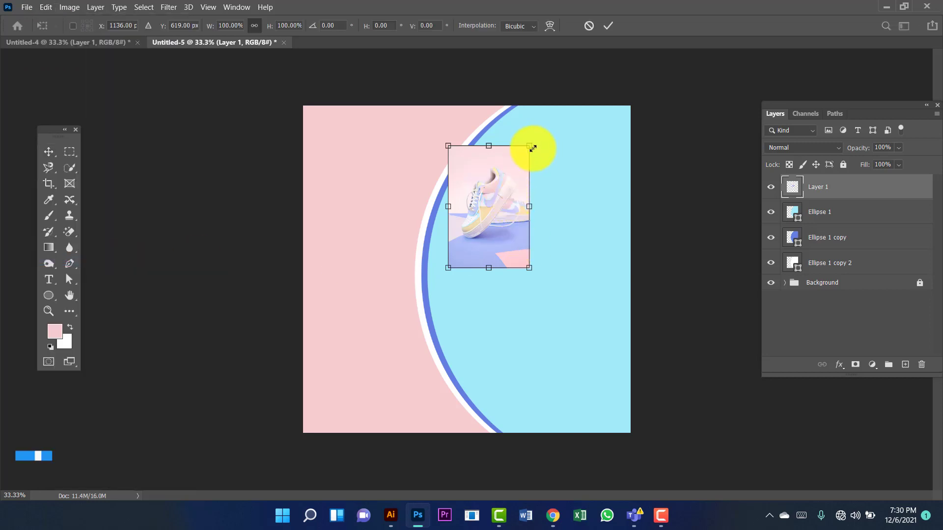
left_click_drag(533, 148, 725, 37)
left_click_drag(450, 270, 402, 422)
left_click_drag(495, 358, 526, 409)
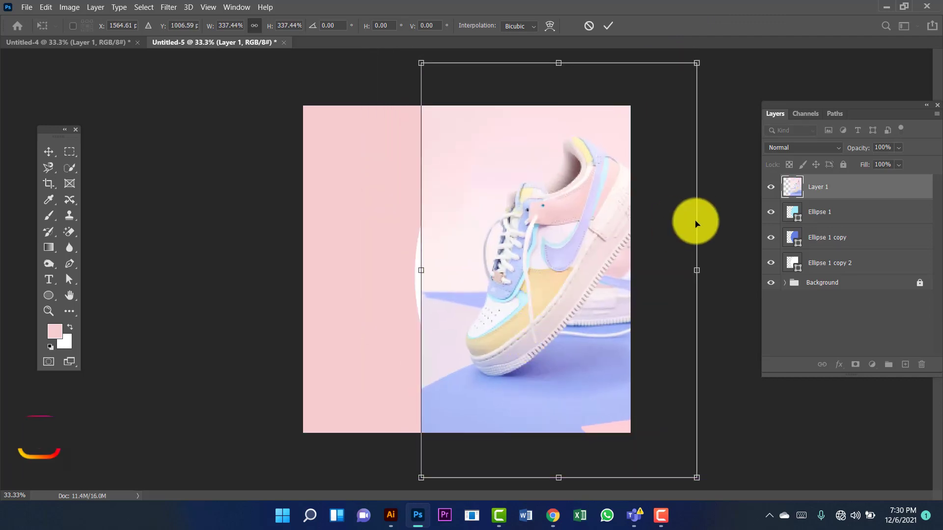
left_click_drag(667, 260, 645, 249)
left_click_drag(546, 252, 552, 251)
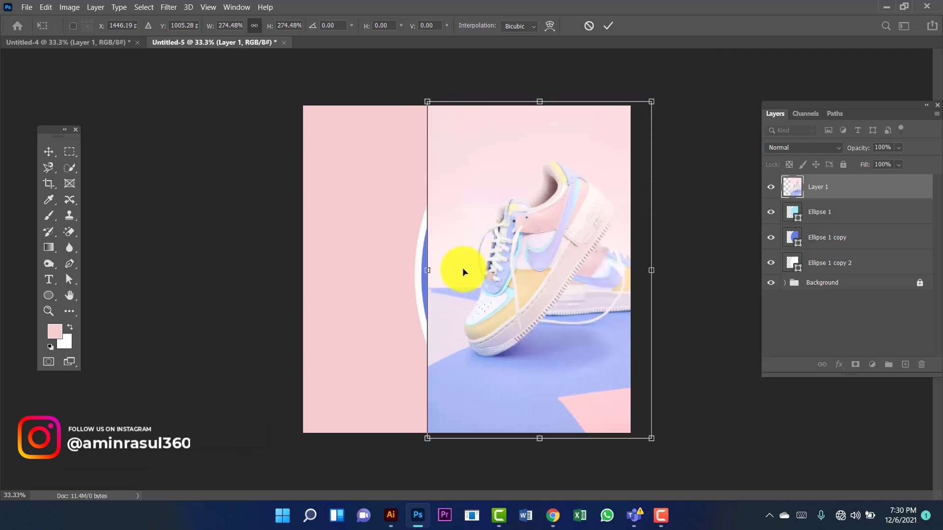
left_click_drag(488, 267, 498, 272)
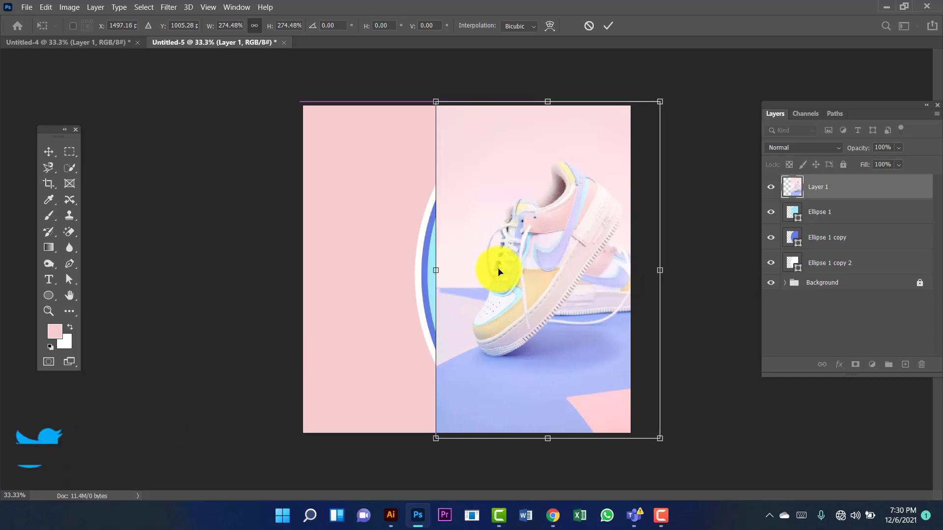
key("Return")
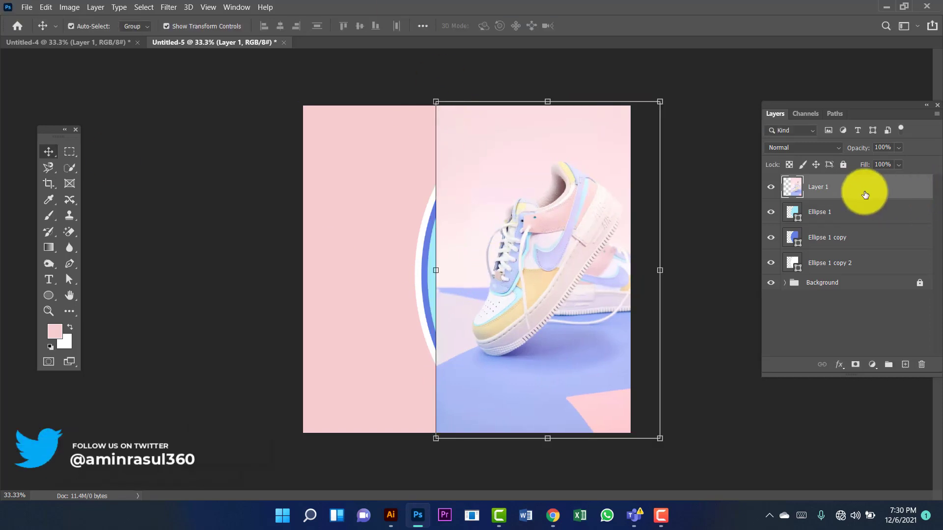
Step: Clip the sneaker photo into the circle and shift it into place
right_click(892, 192)
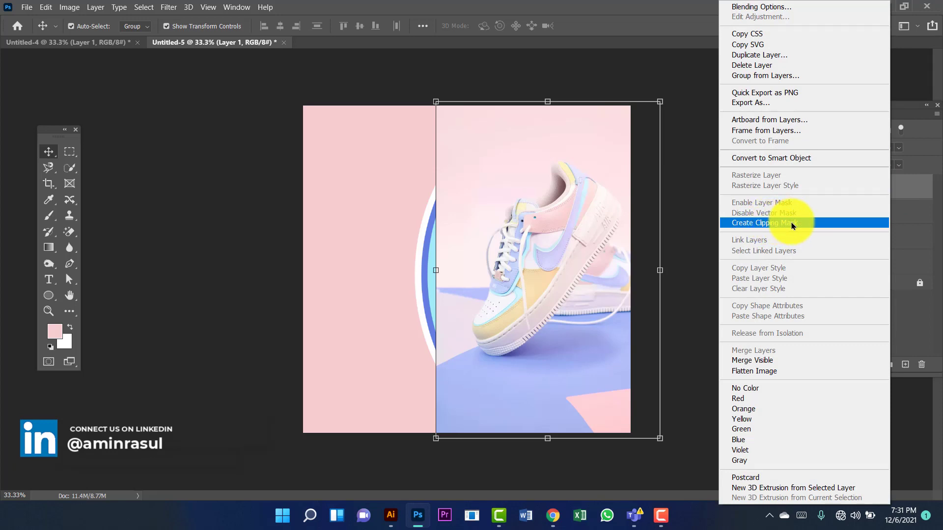
left_click(806, 225)
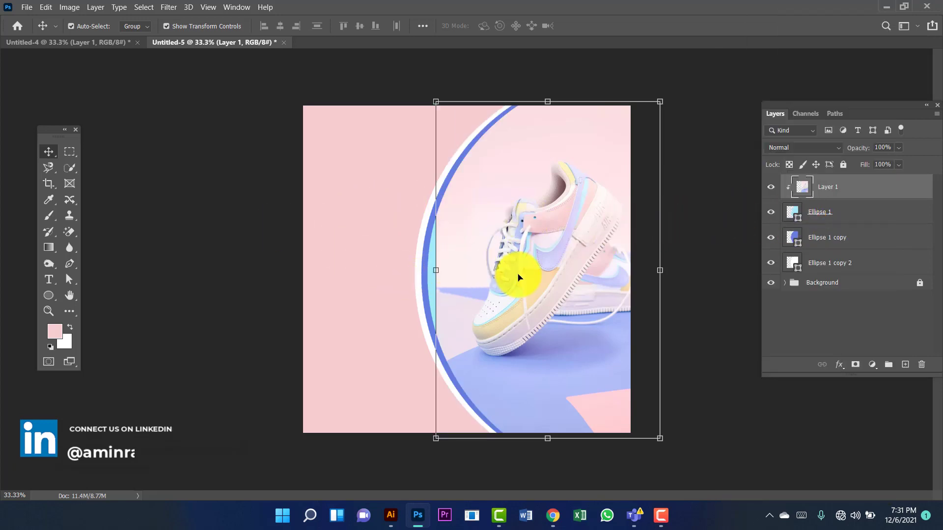
left_click_drag(518, 278, 519, 278)
left_click(289, 173)
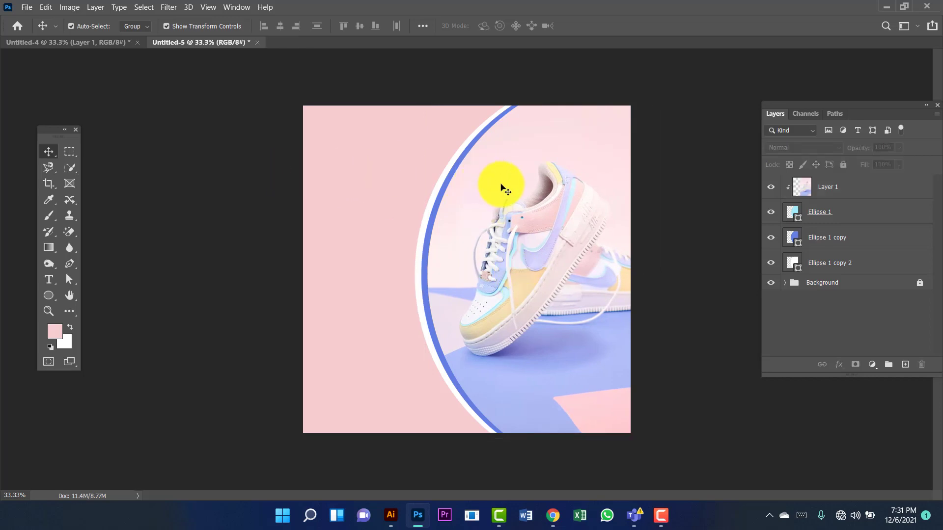
Step: Group the photo with all circle layers as Image and lock the group
left_click(869, 264)
left_click(872, 187, "shift")
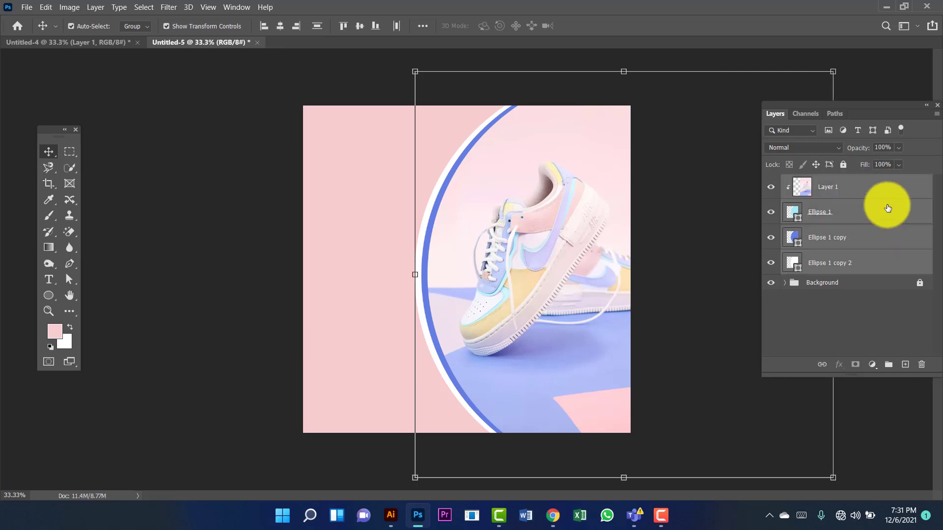
key("ctrl+g")
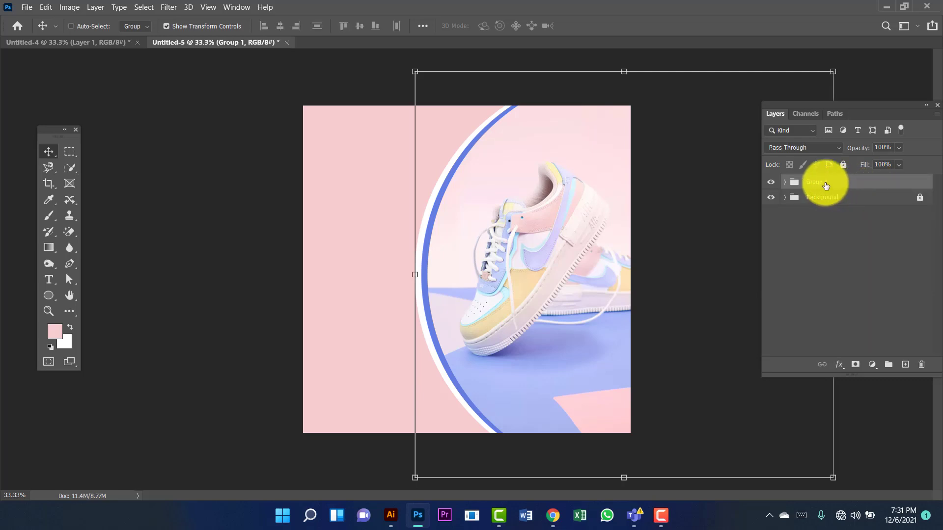
double_click(826, 184)
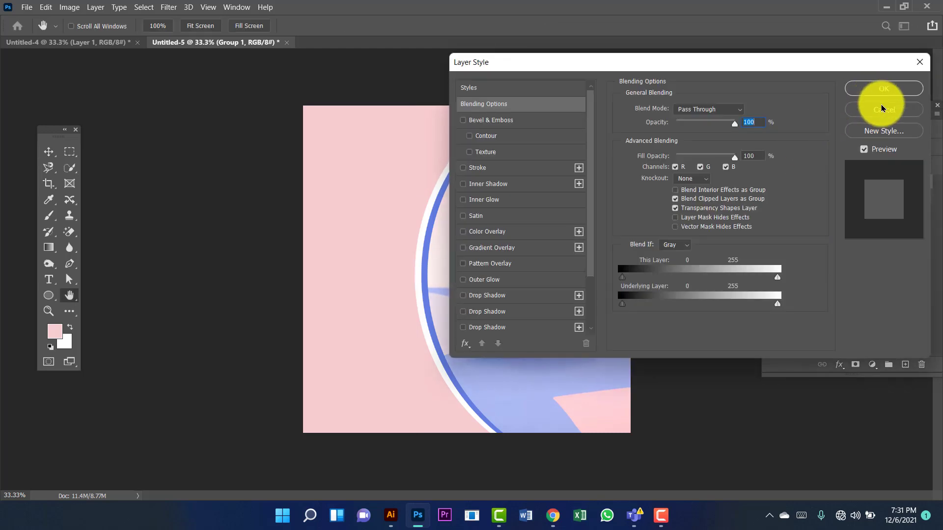
key("Escape")
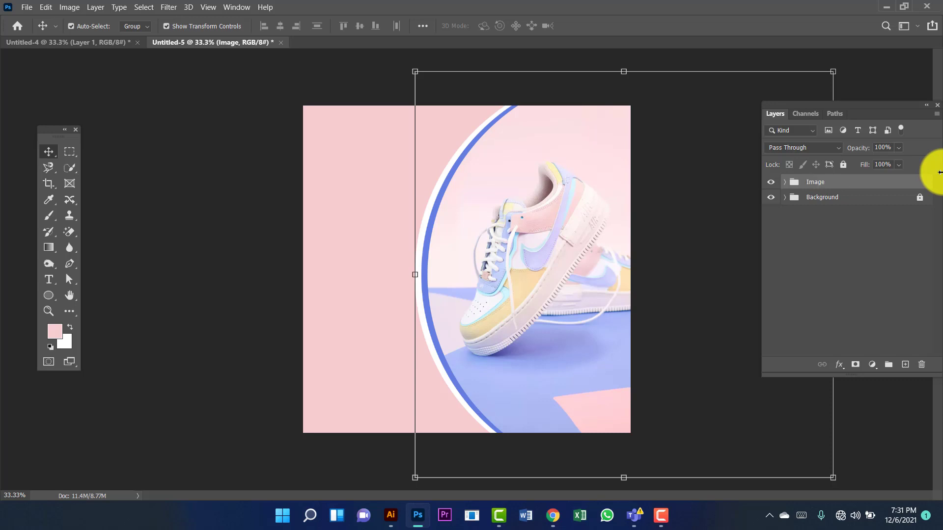
left_click(844, 165)
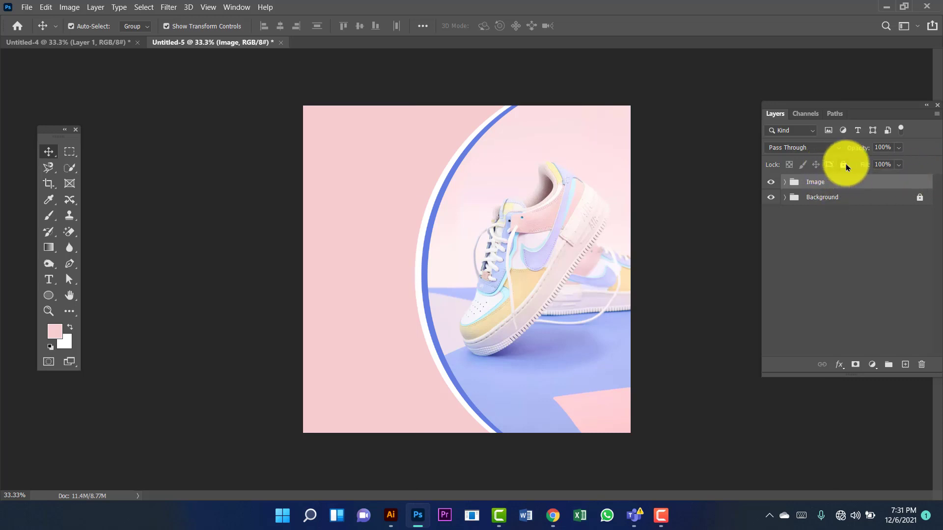
Step: Add a 36 pt LOGO text layer colored with the arc's sampled blue
left_click(54, 287)
left_click(86, 276)
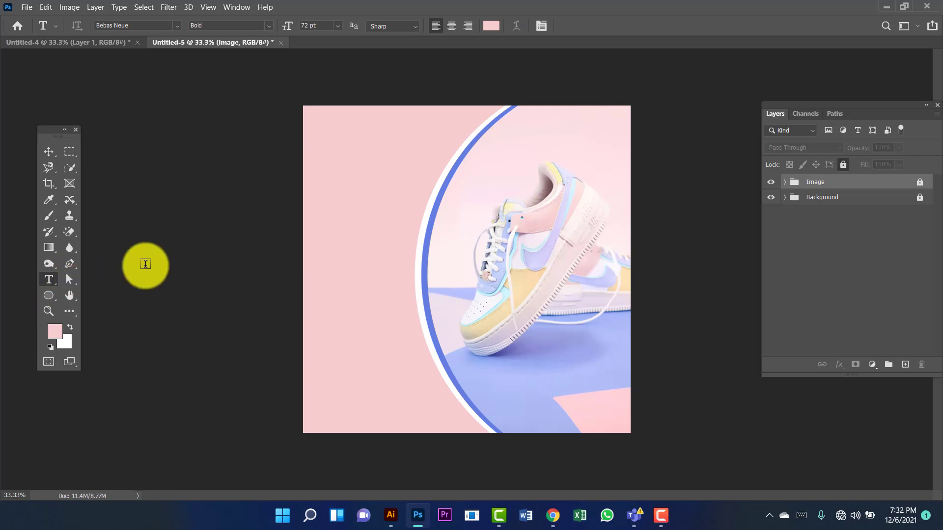
left_click(325, 137)
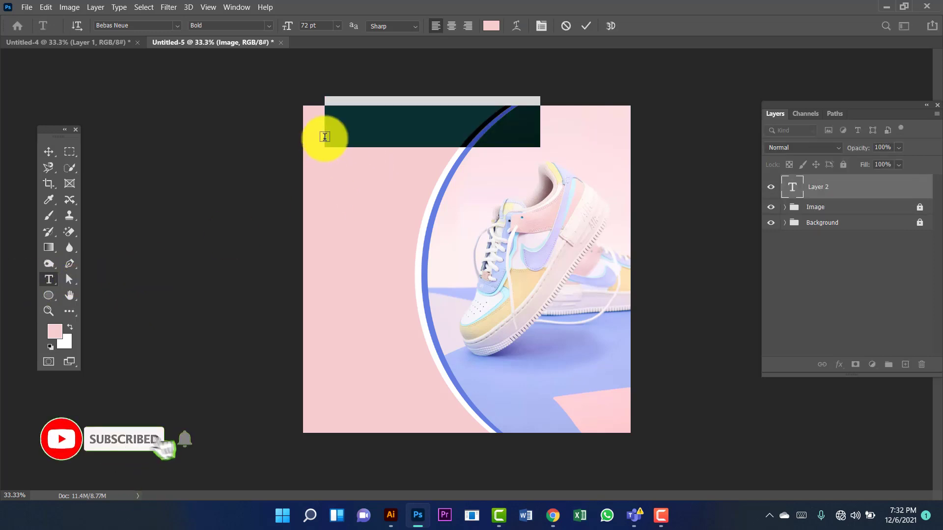
left_click(491, 26)
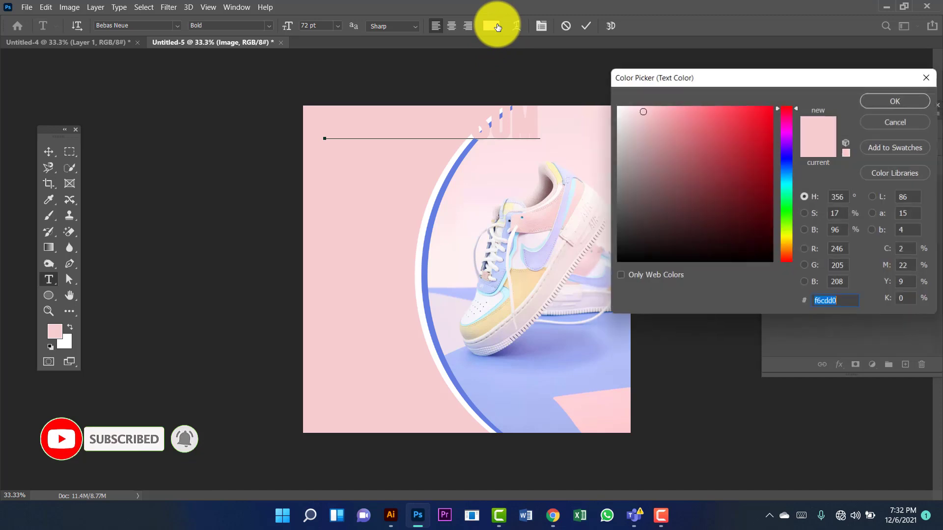
left_click(456, 169)
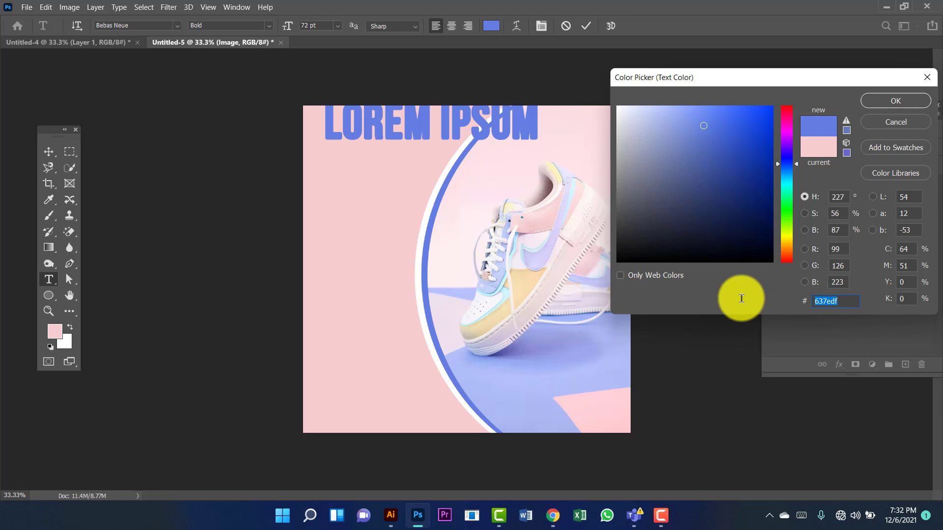
left_click(912, 101)
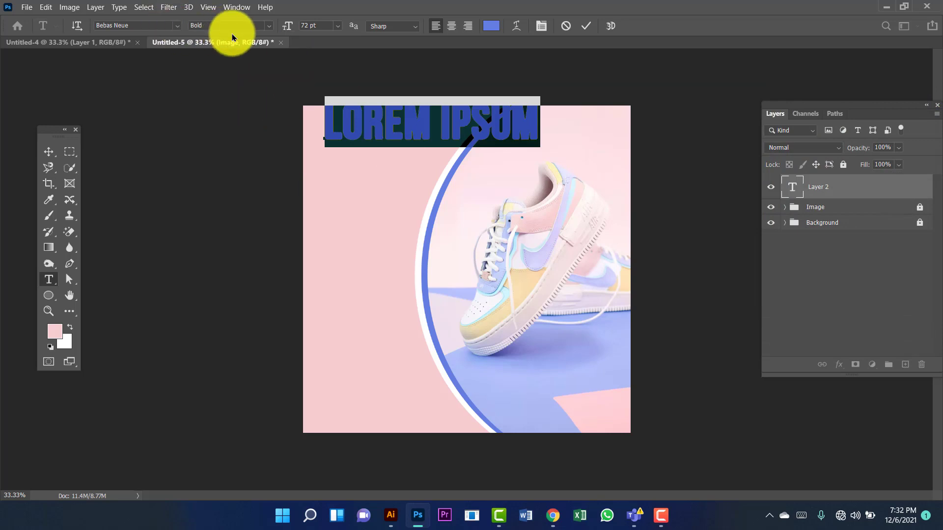
left_click(336, 28)
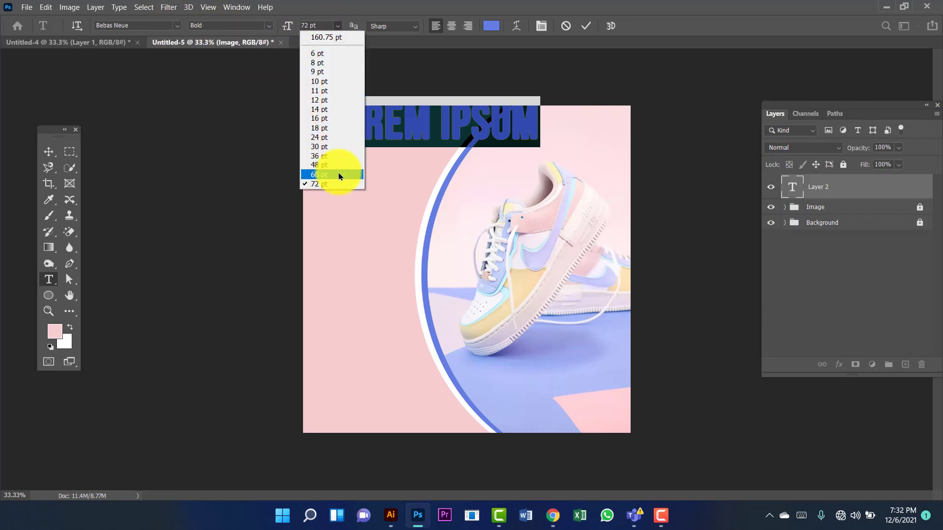
left_click(333, 156)
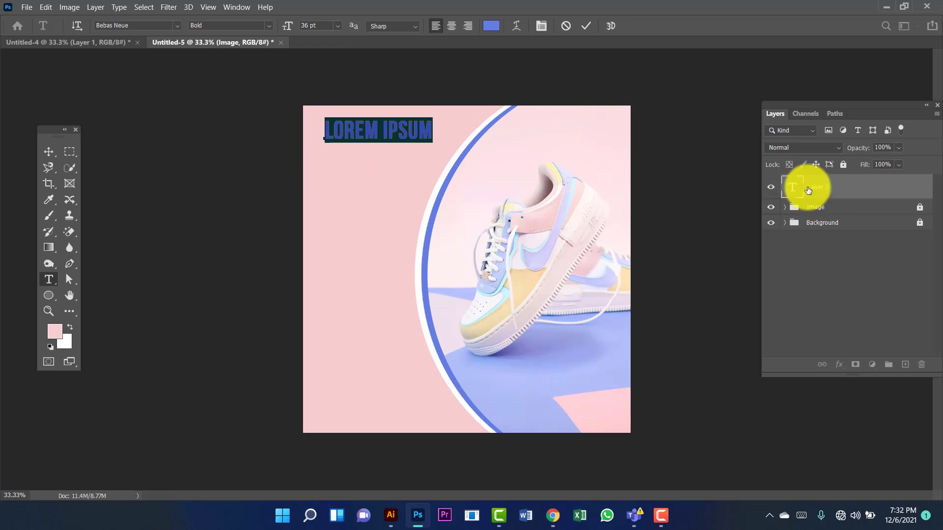
left_click(795, 190)
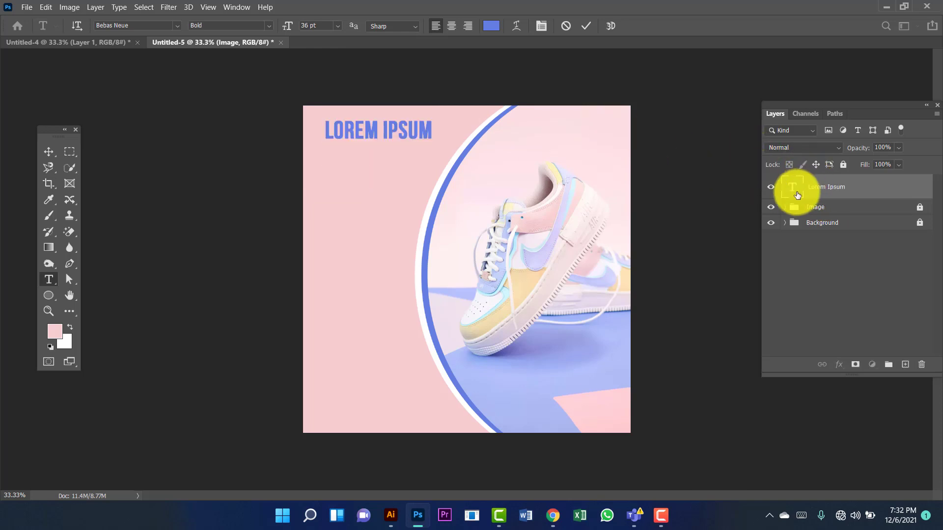
double_click(794, 190)
type("LOGO")
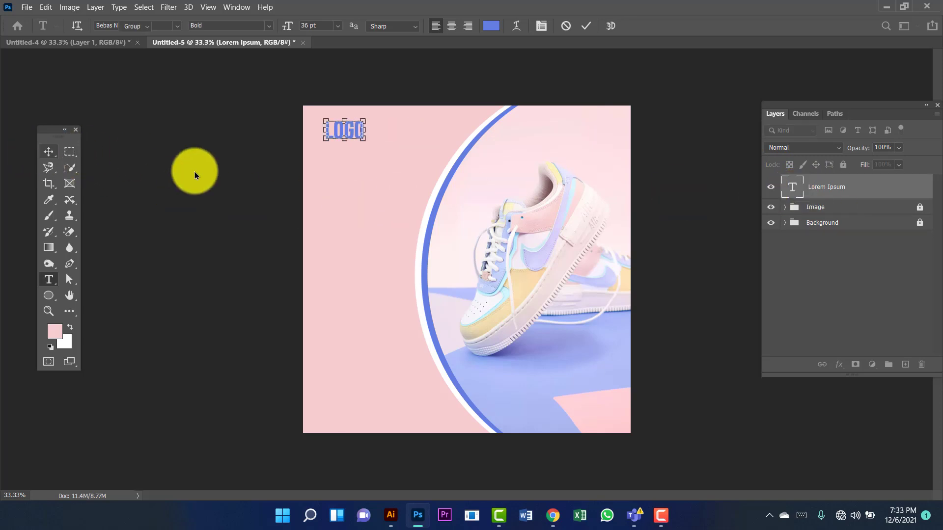
left_click(48, 152)
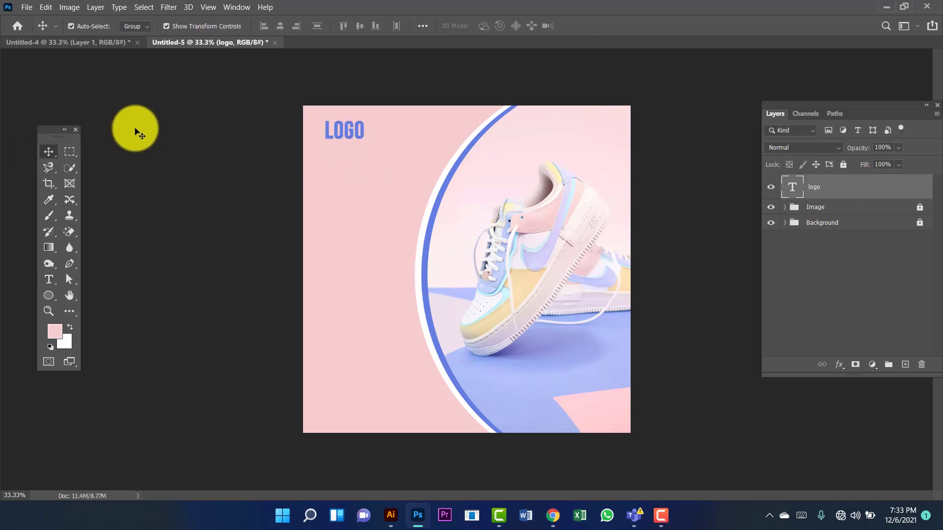
Step: Move LOGO into the top-left corner and place a copy lower on the left
left_click(133, 130)
left_click_drag(340, 137, 328, 132)
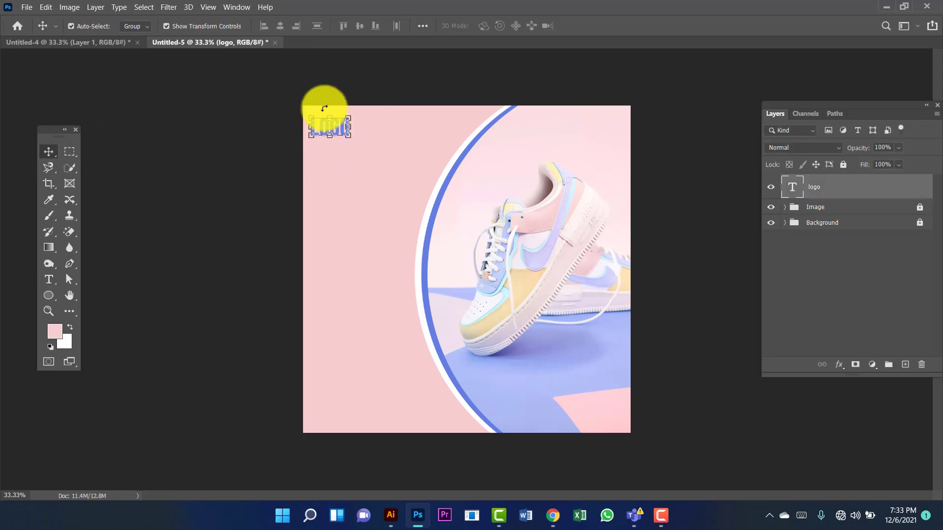
left_click(322, 110)
left_click(344, 123)
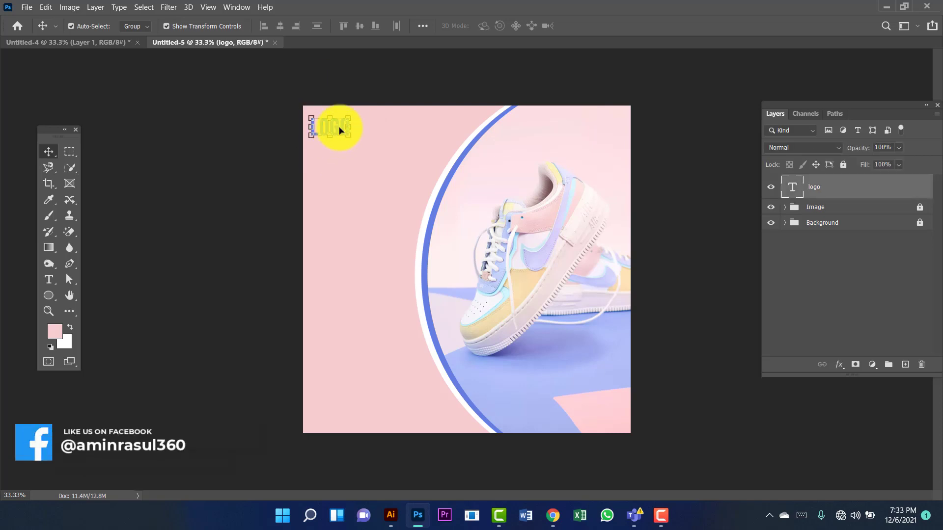
left_click_drag(336, 128, 346, 229)
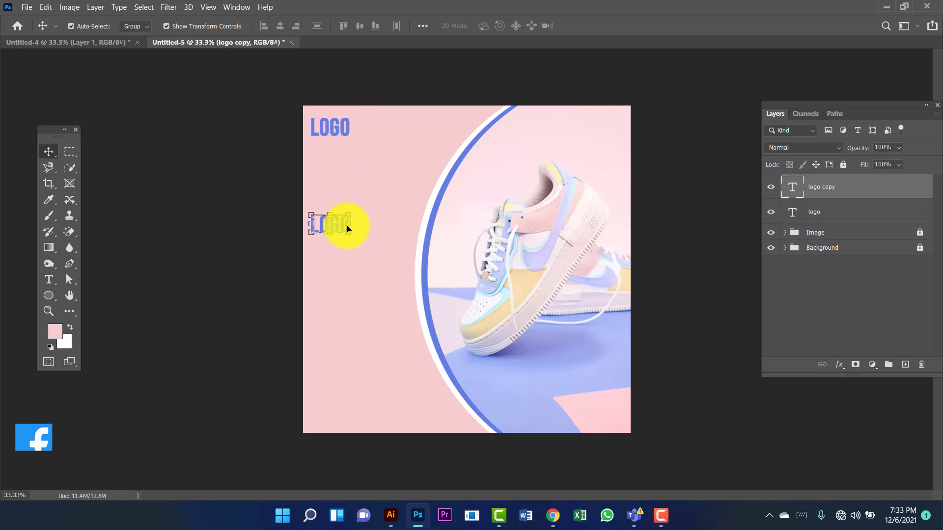
Step: Change the LOGO copy to NEW and enlarge it to about 158%
double_click(790, 193)
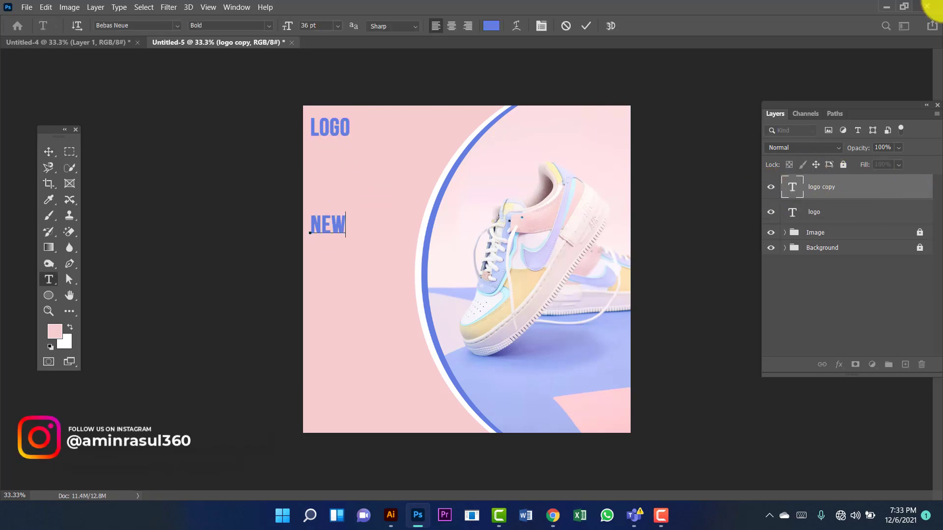
type("NEW")
left_click(46, 151)
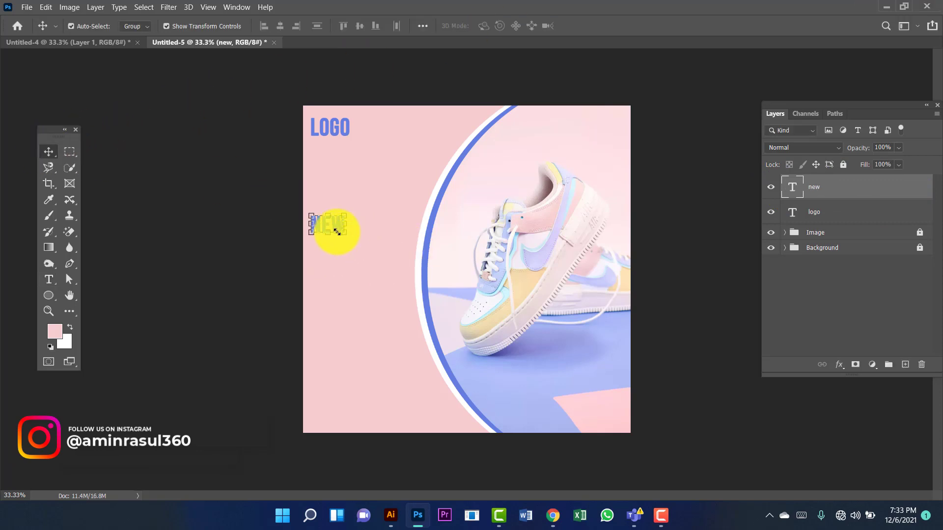
left_click(49, 11)
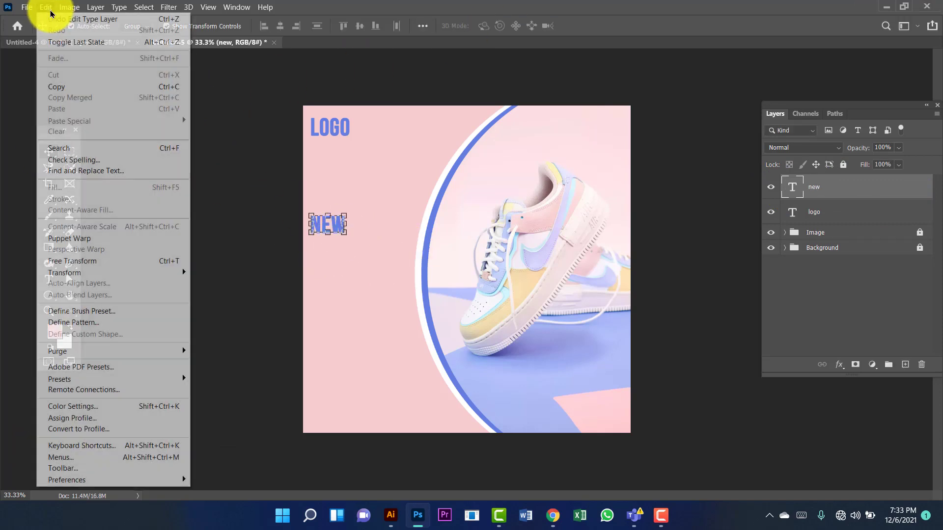
left_click(100, 263)
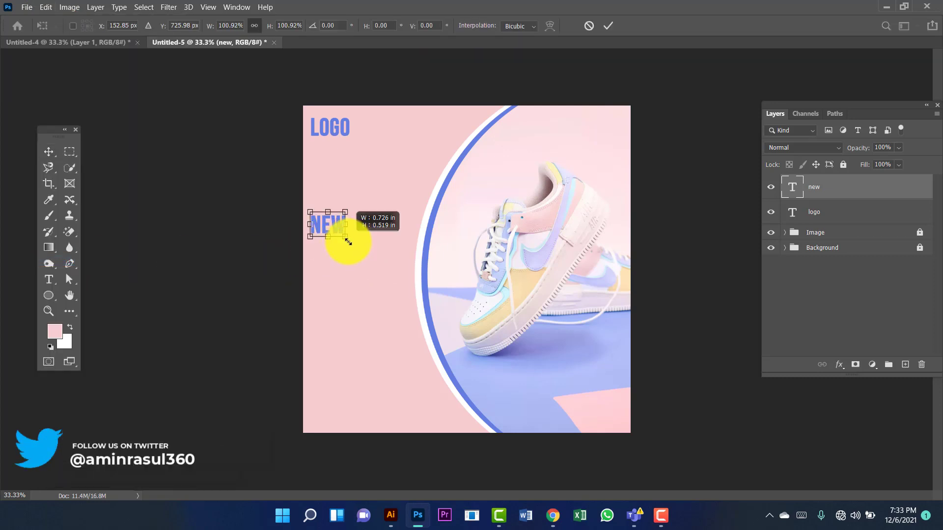
left_click_drag(348, 241, 362, 274)
key("Return")
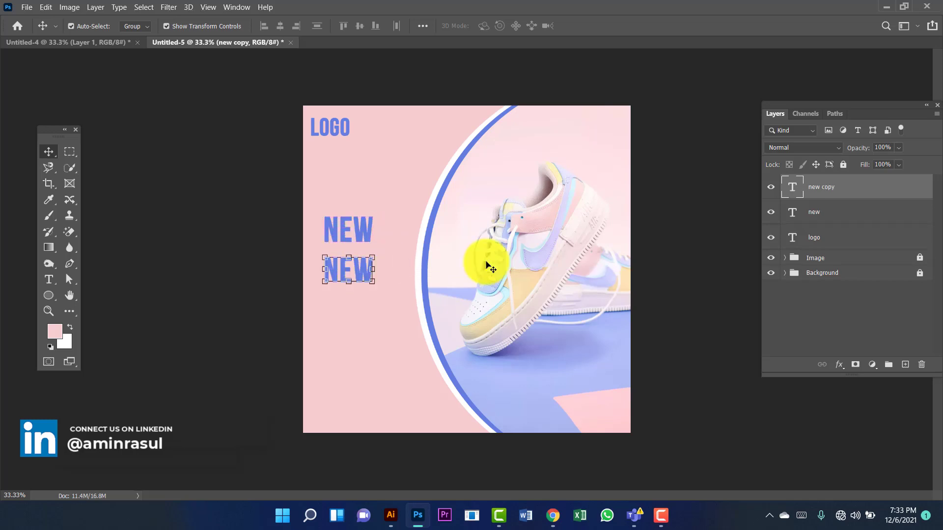
Step: Add an ARRIVAL line below NEW, left-aligned with LOGO and nudged down
double_click(793, 189)
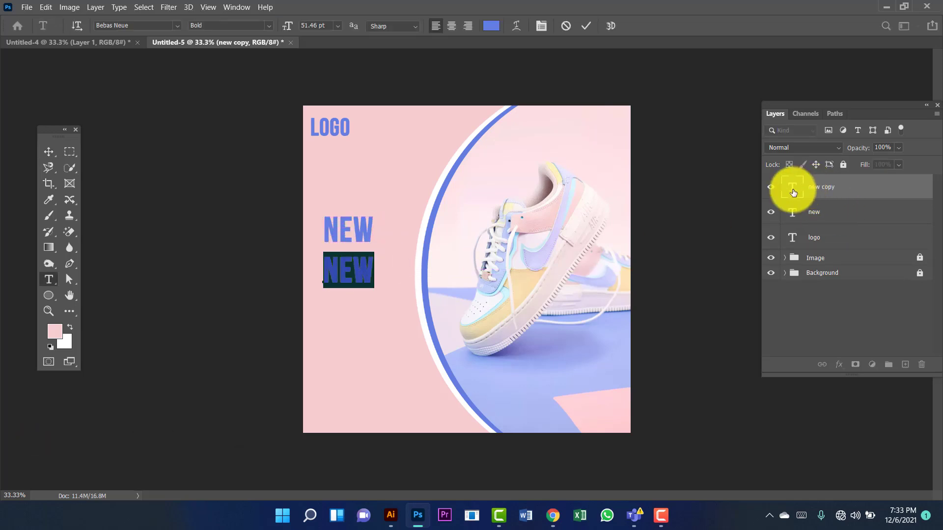
type("ARRIVAL")
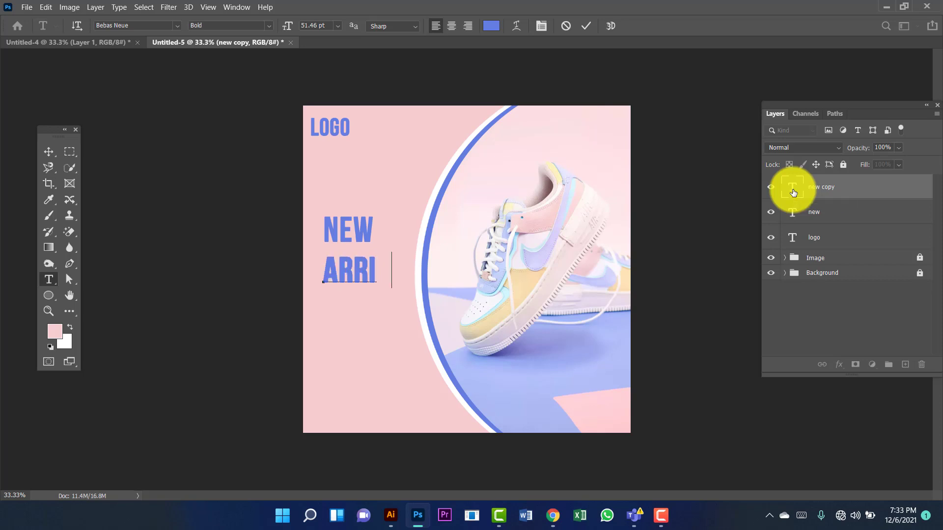
left_click(48, 152)
left_click_drag(366, 279, 374, 270)
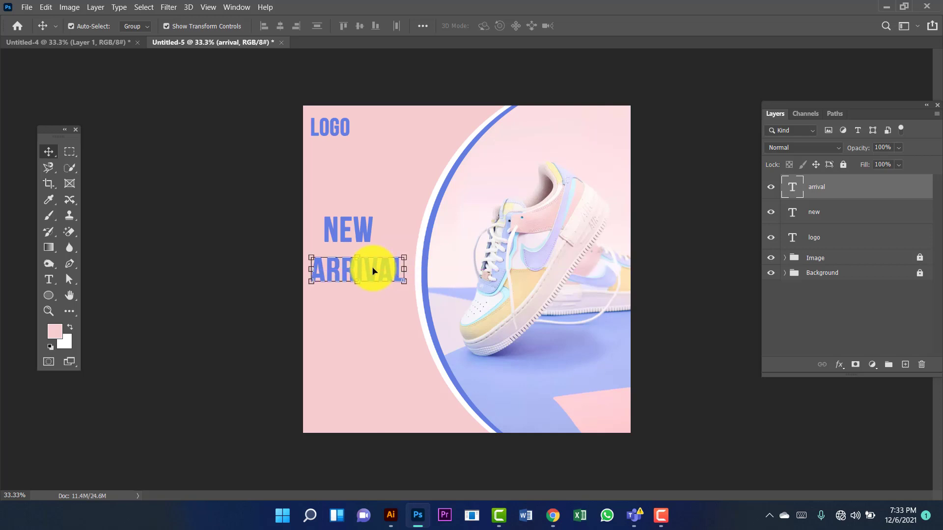
key("shift+Down")
key("shift+Down")
key("shift+Down")
key("shift+Down")
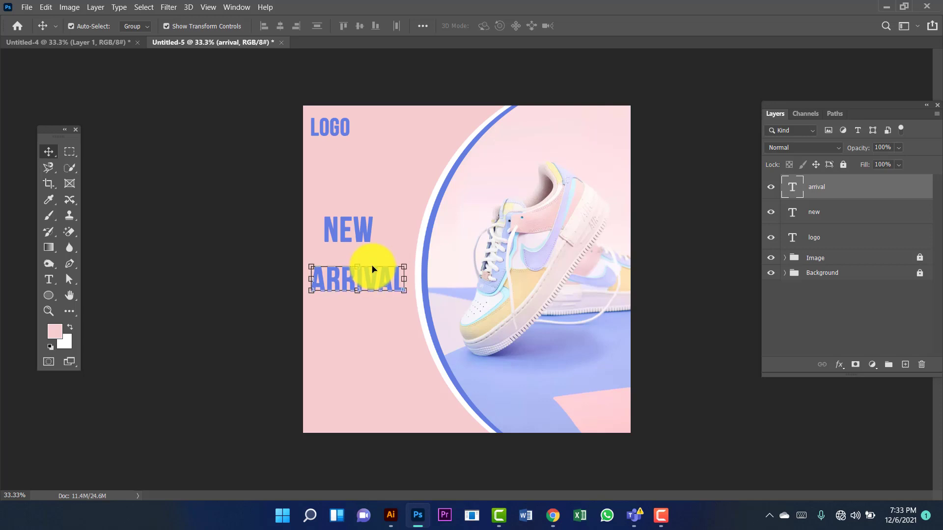
left_click(238, 198)
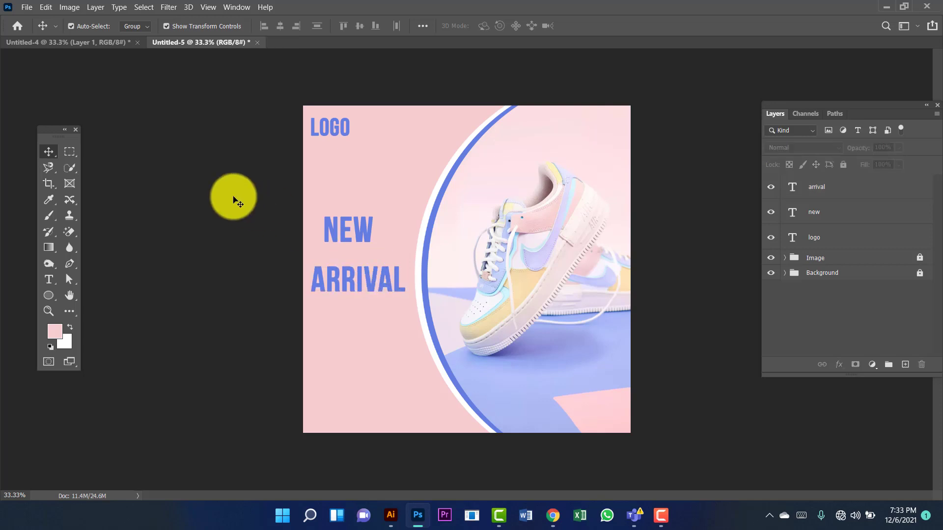
left_click(49, 295)
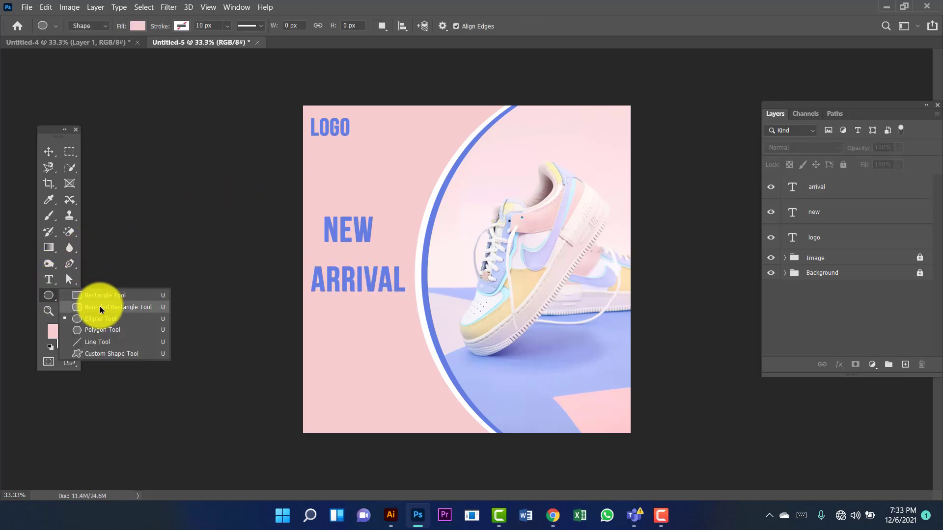
Step: Draw a rounded rectangle around the NEW text
left_click(116, 308)
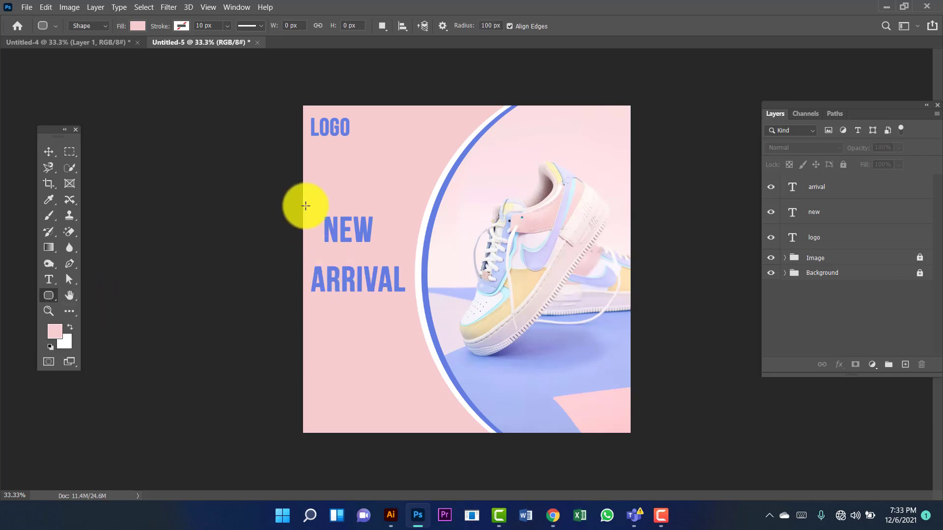
left_click_drag(337, 234, 407, 247)
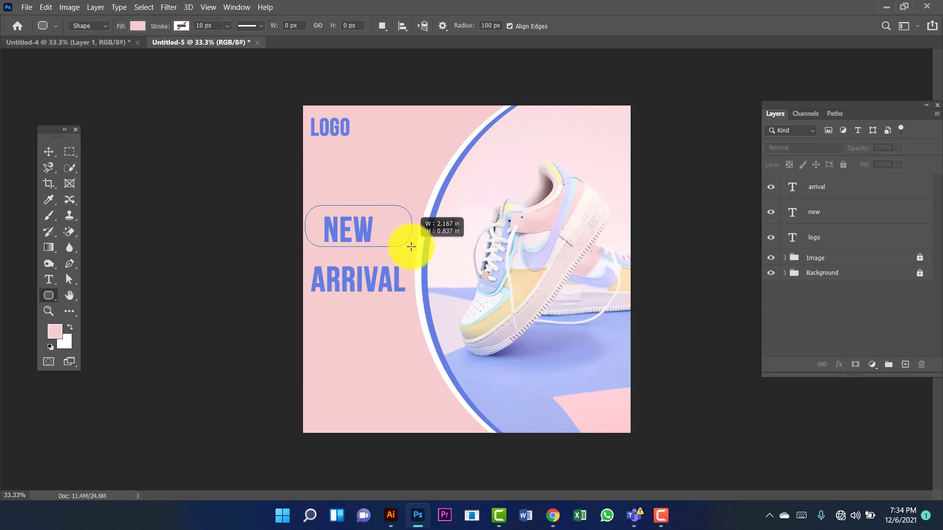
left_click_drag(413, 248, 411, 245)
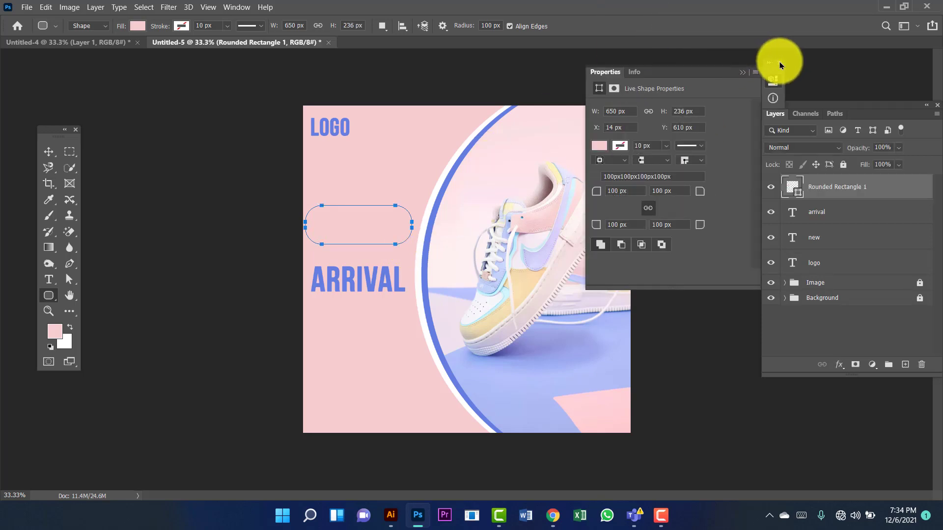
left_click(779, 62)
Step: Fill the rectangle white and move Rounded Rectangle 1 beneath the new layer
left_click(139, 26)
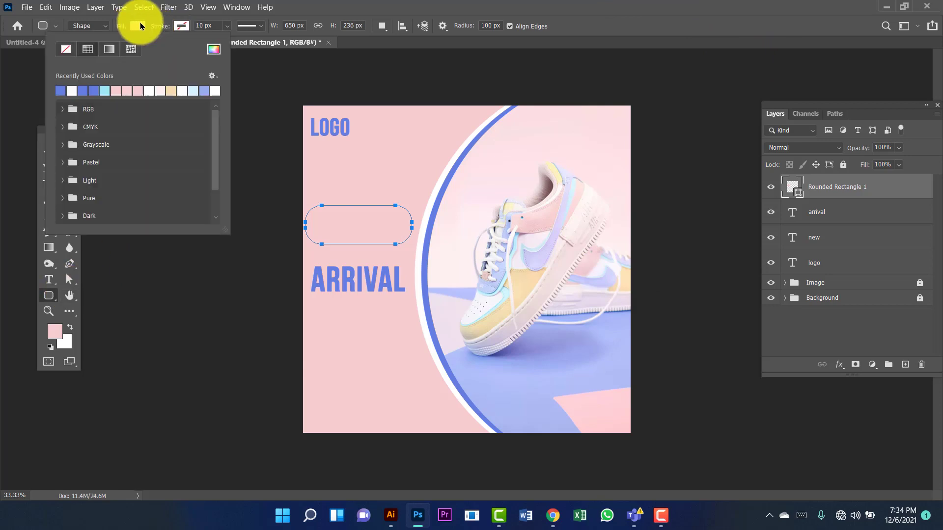
left_click(127, 91)
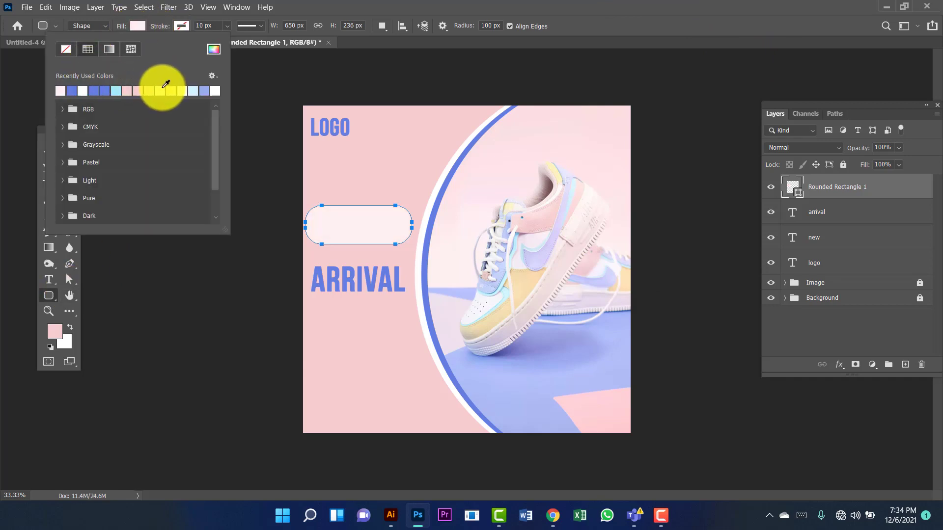
left_click(82, 90)
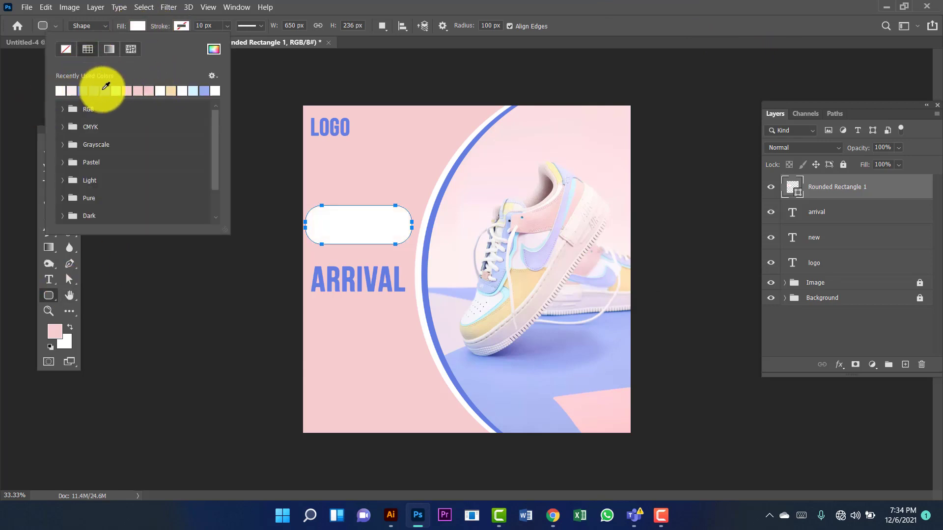
key("Escape")
key("v")
left_click_drag(859, 185, 848, 245)
left_click_drag(377, 226, 391, 228)
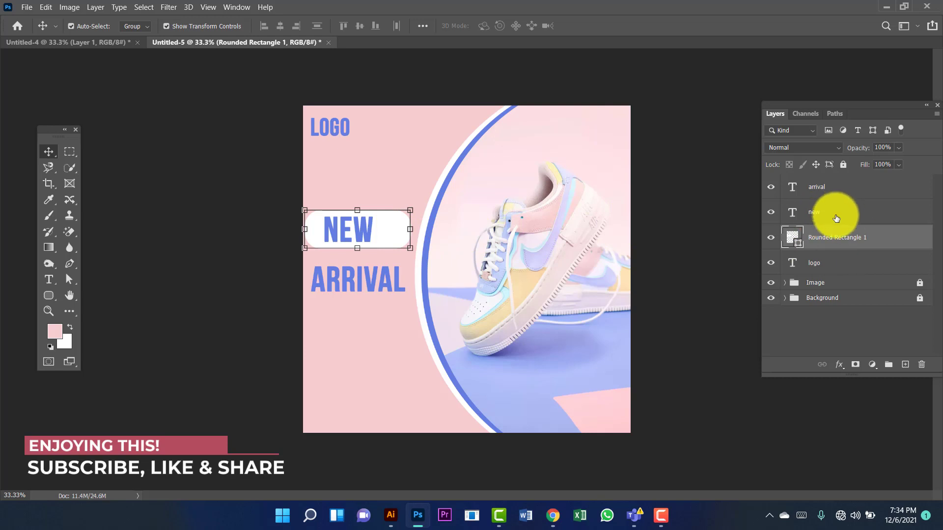
Step: Centre NEW horizontally on its white pill and duplicate the pill down behind ARRIVAL
left_click(837, 218, "ctrl")
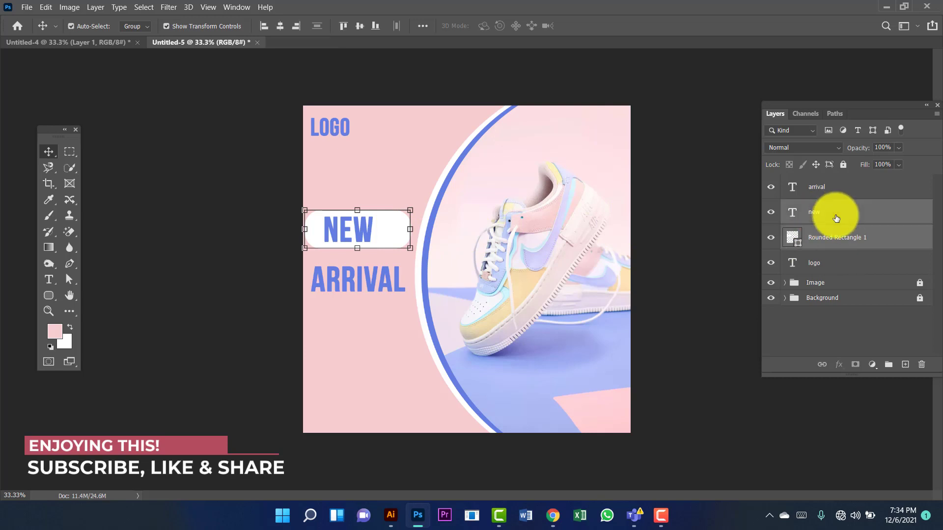
left_click(284, 27)
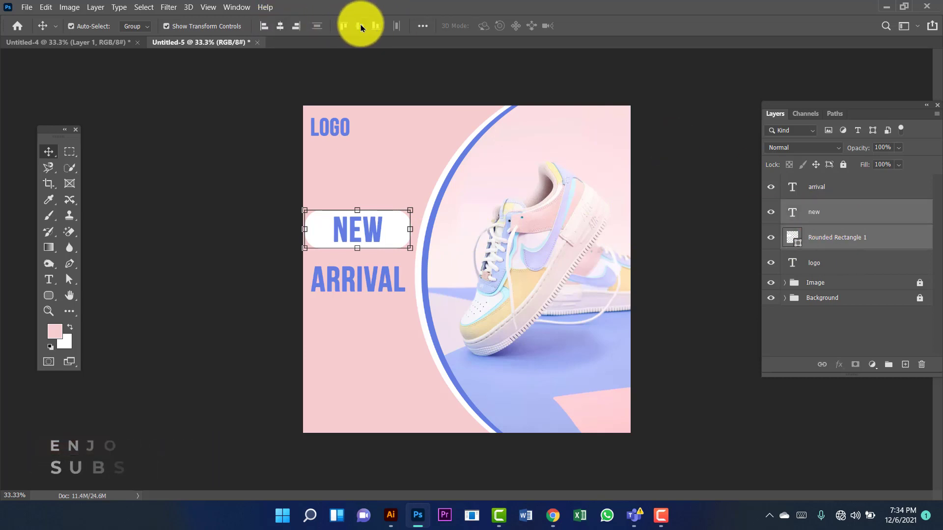
left_click(396, 231)
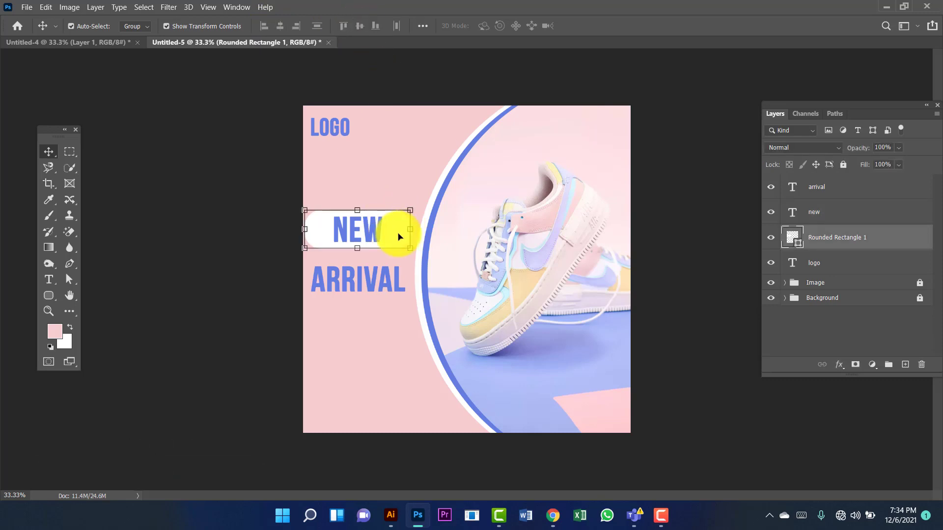
left_click_drag(399, 231, 399, 281)
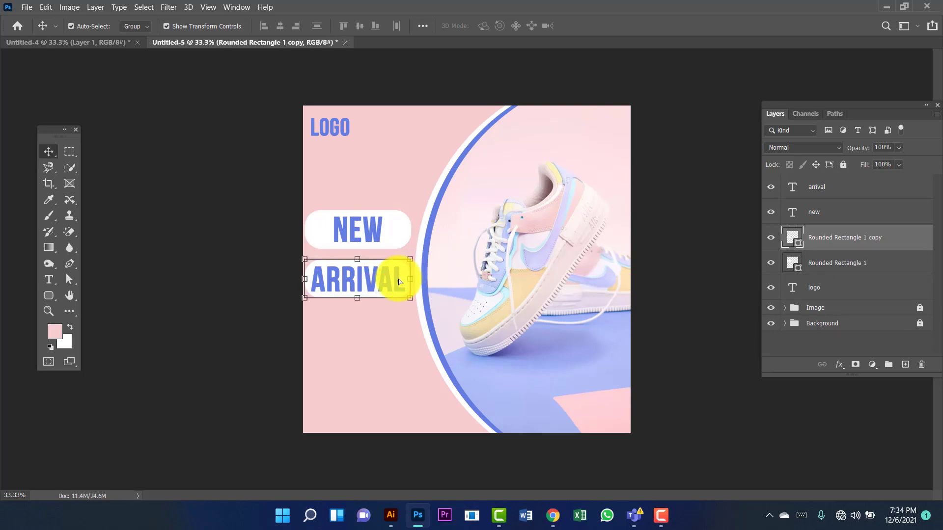
Step: Scale ARRIVAL down to about 96% and centre it on the second white pill
left_click(732, 238)
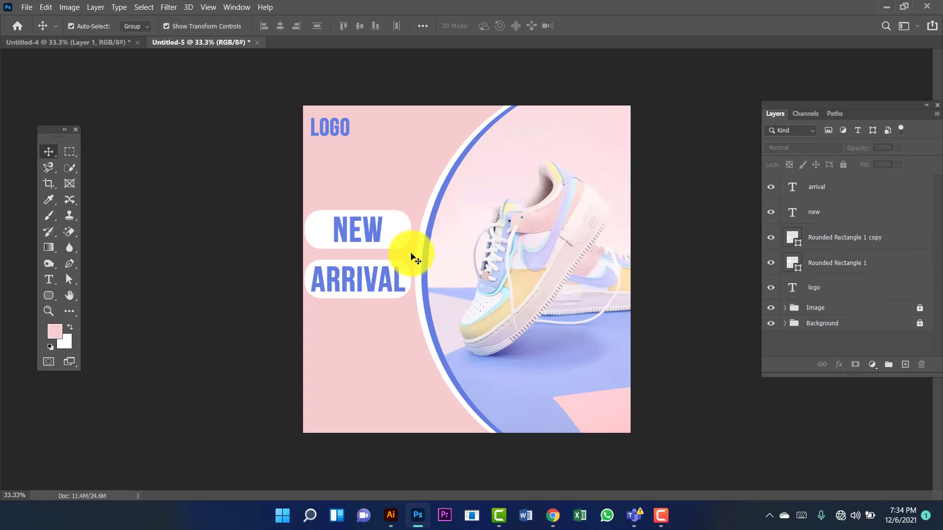
left_click(398, 285)
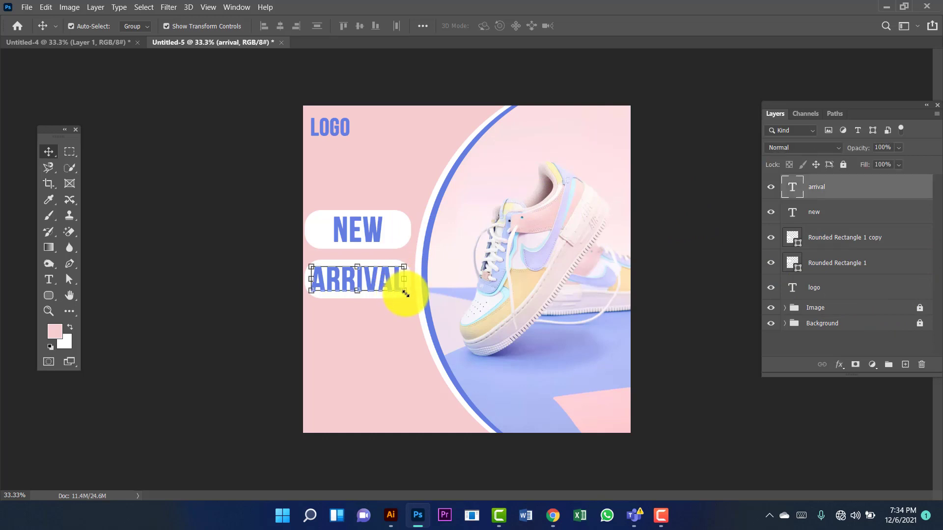
left_click_drag(406, 294, 385, 288)
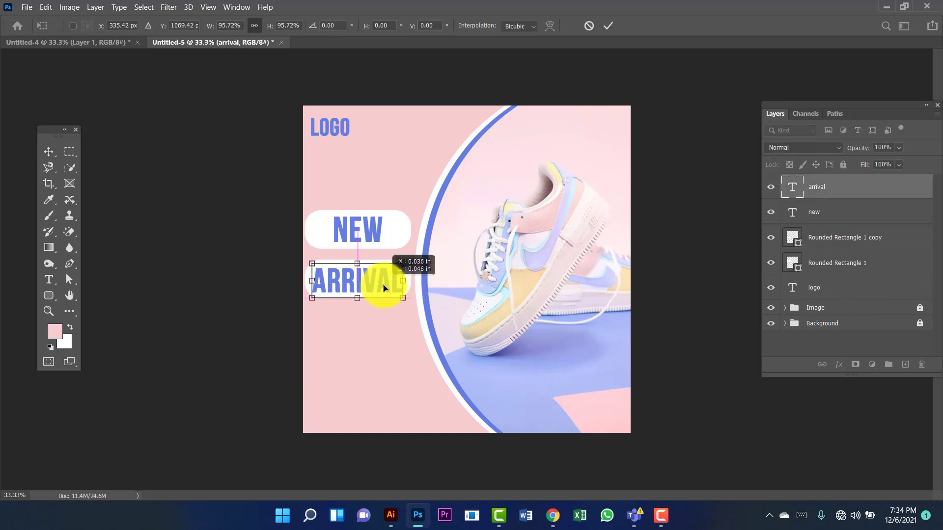
left_click(206, 227)
left_click(207, 229)
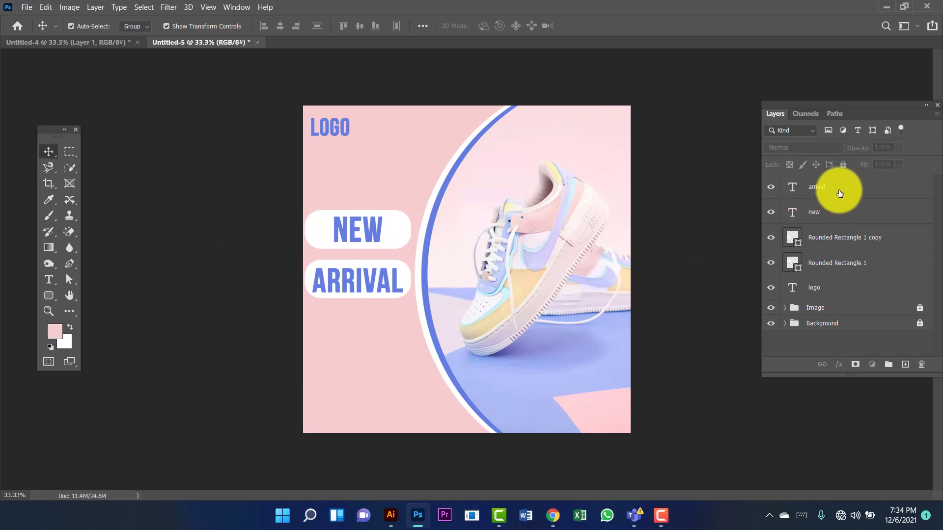
left_click(835, 189)
left_click(885, 247, "ctrl")
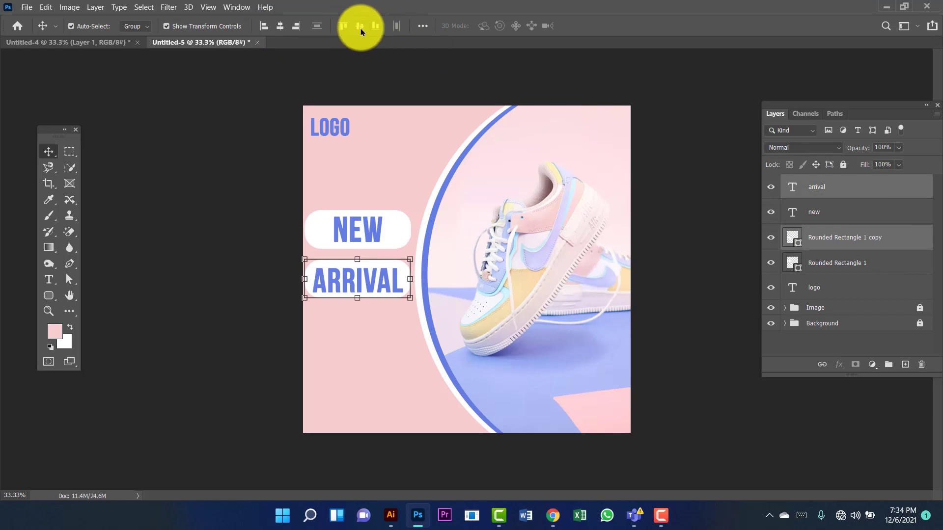
left_click(388, 83)
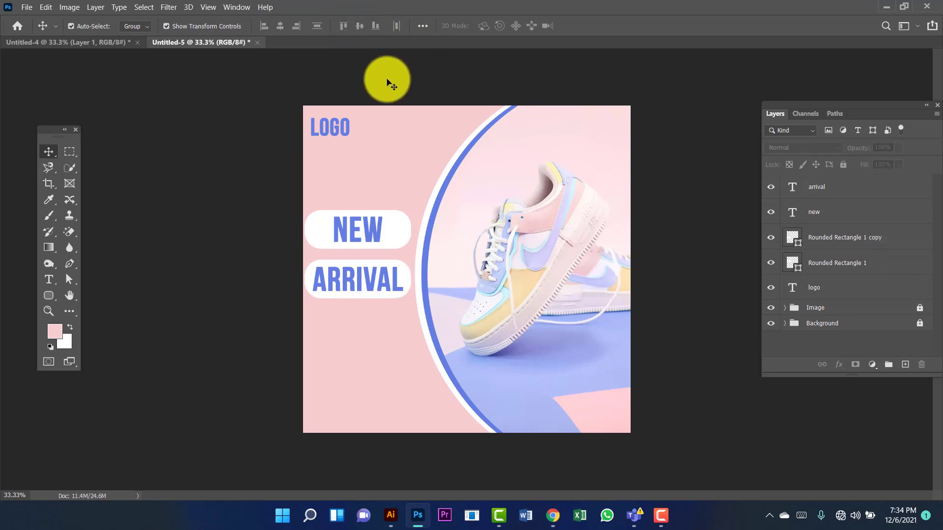
left_click(358, 275)
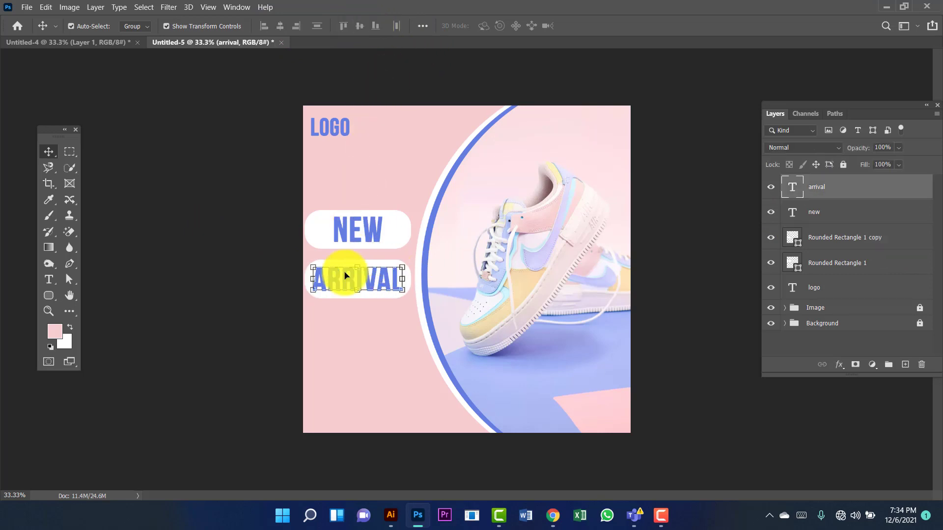
Step: Recolour the ARRIVAL text light cyan #7fe6fb, starting from a tone sampled from the shoe
double_click(785, 187)
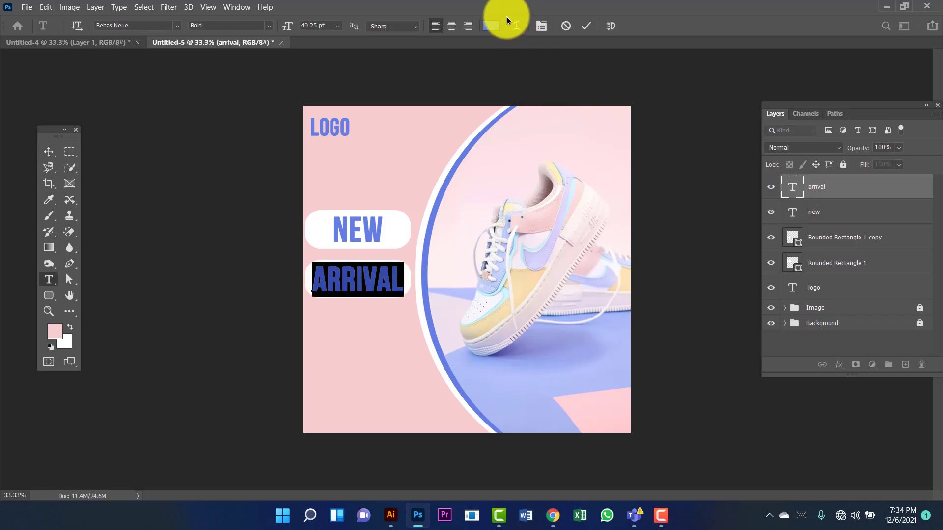
left_click(493, 26)
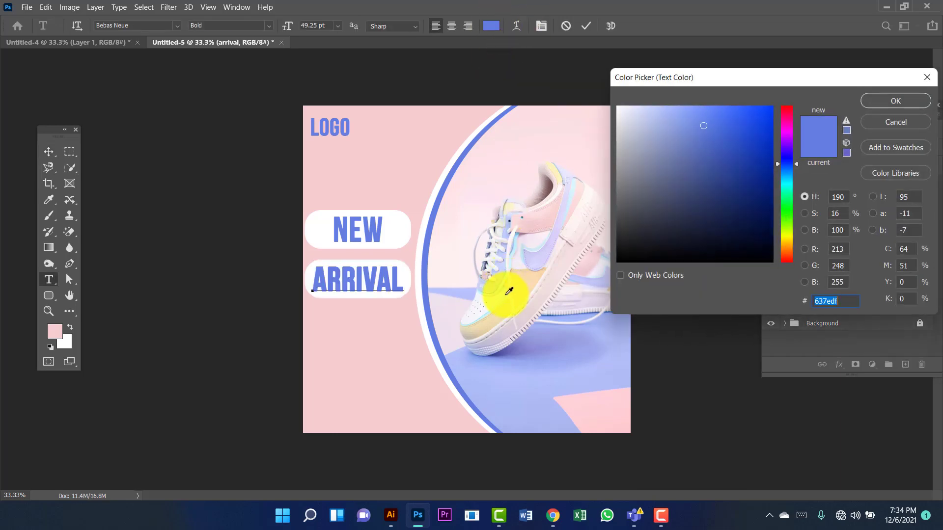
left_click(509, 292)
left_click(658, 108)
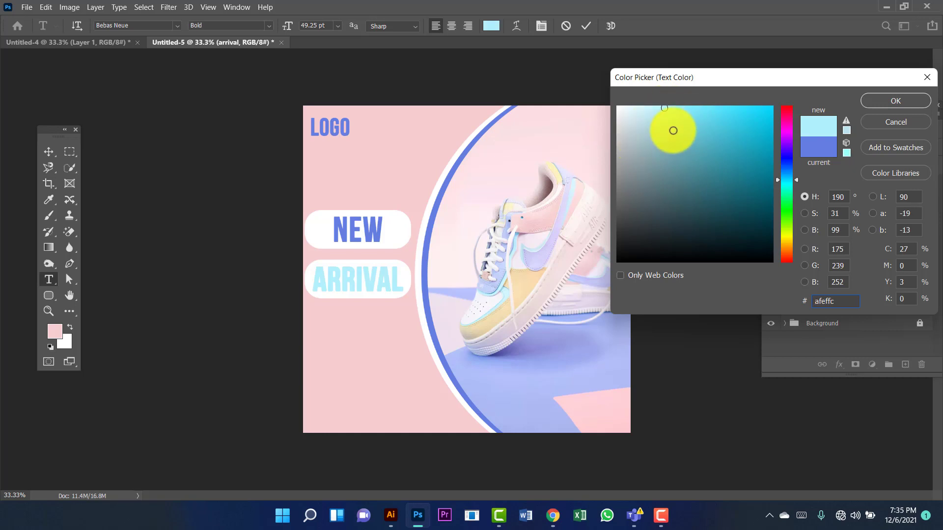
left_click(686, 121)
left_click(694, 108)
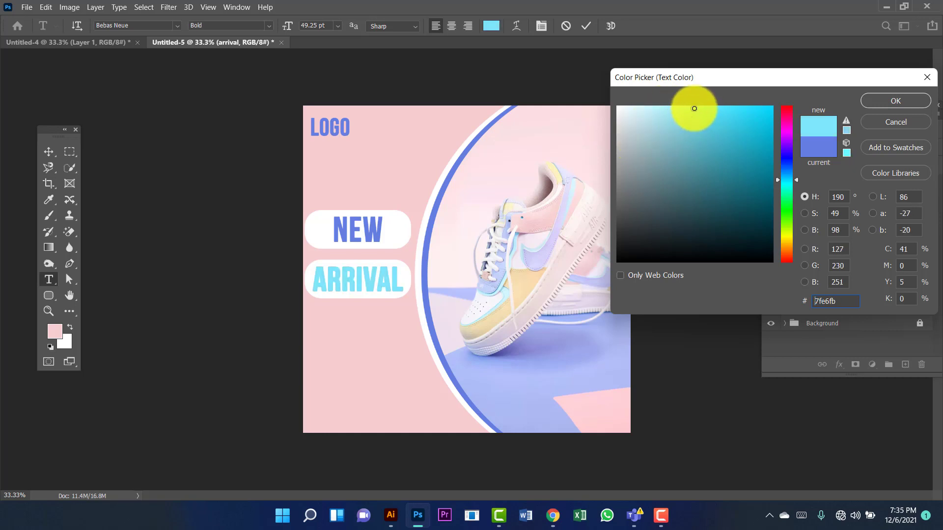
left_click_drag(850, 303, 783, 303)
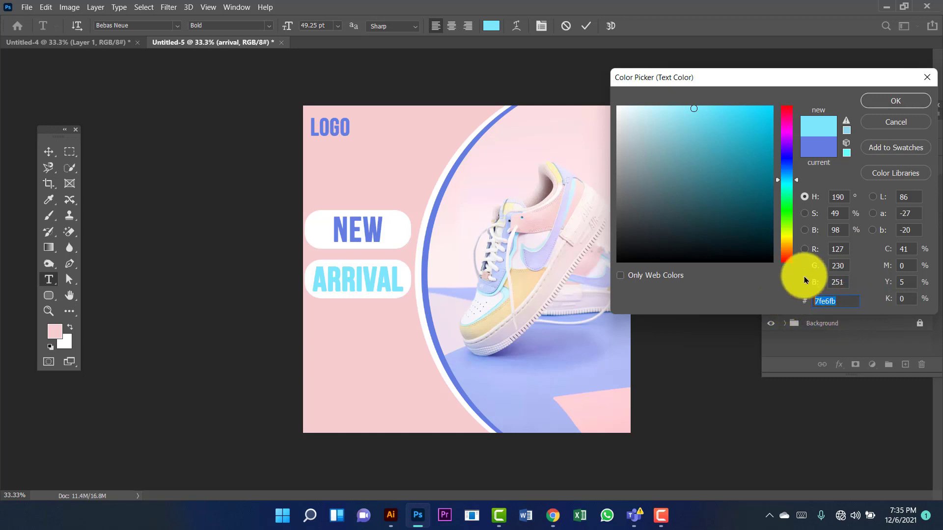
left_click(887, 100)
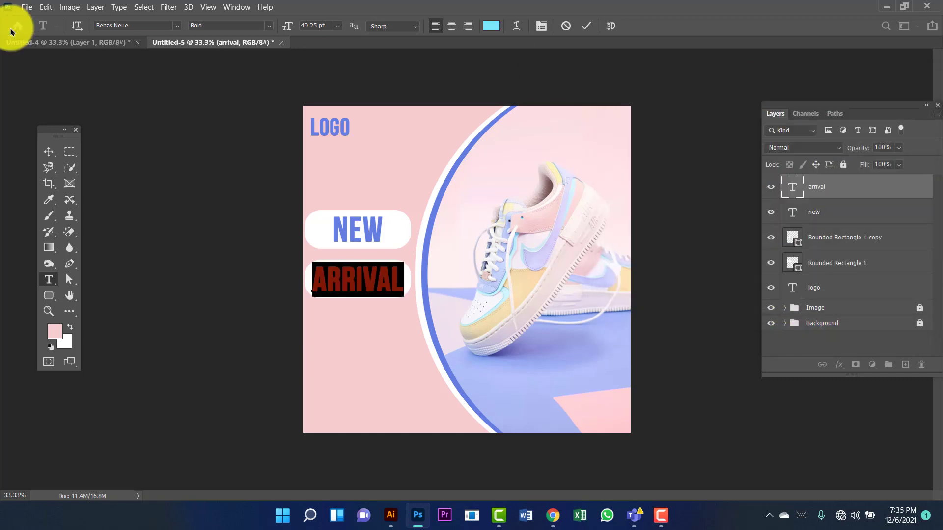
left_click(48, 151)
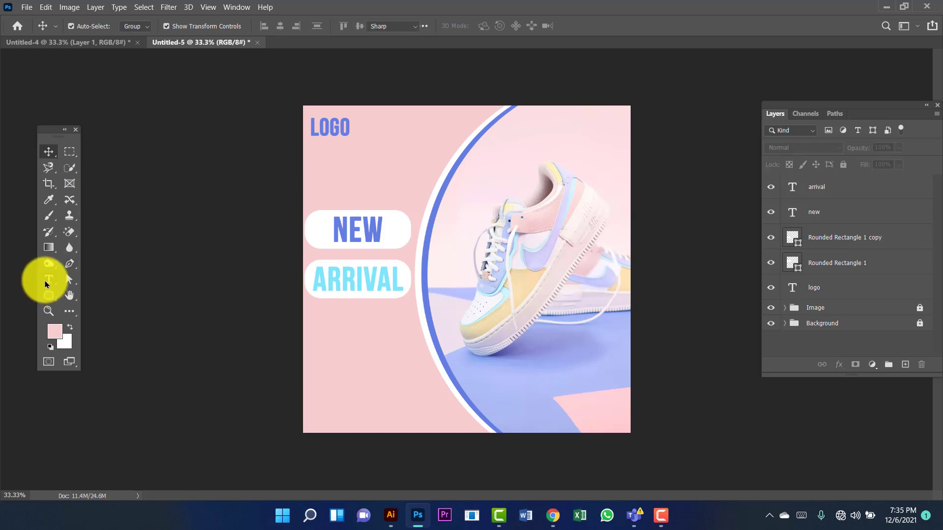
Step: Draw a placeholder Lorem ipsum text box below ARRIVAL
left_click(45, 284)
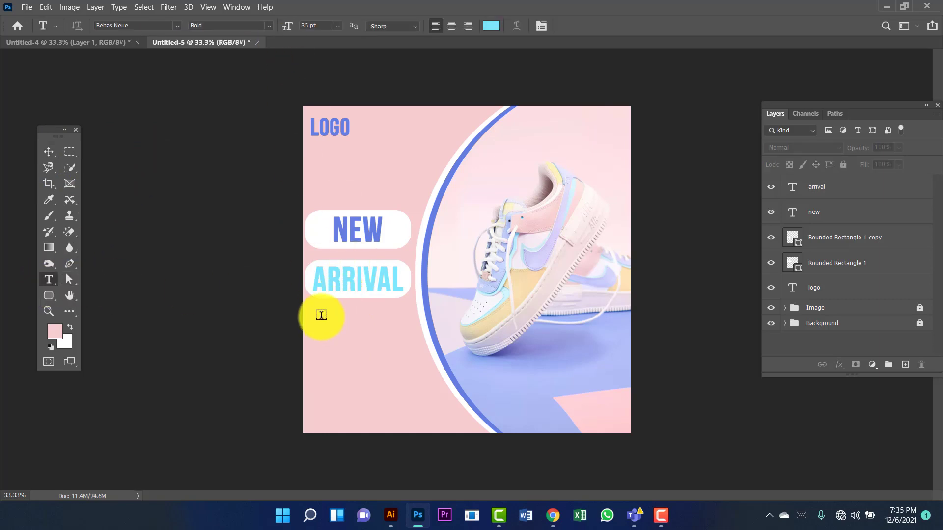
left_click_drag(317, 313, 412, 337)
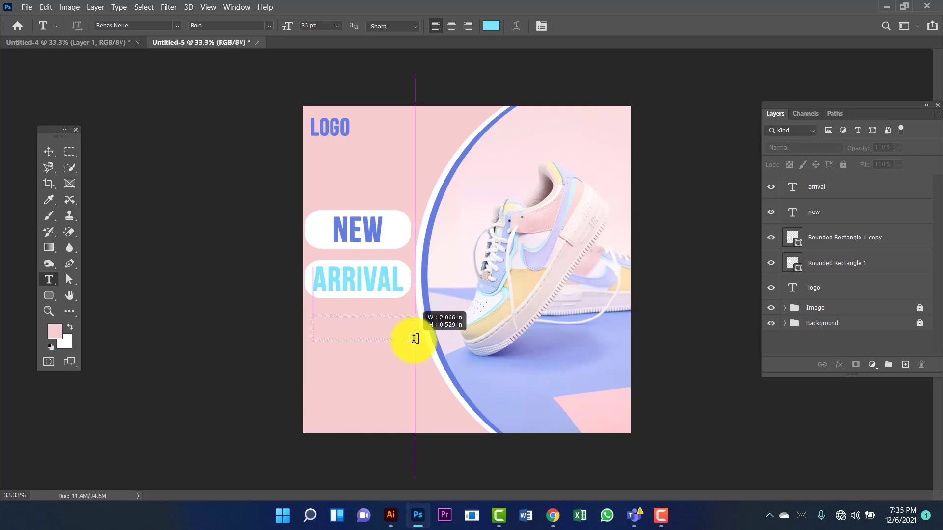
left_click_drag(414, 339, 414, 339)
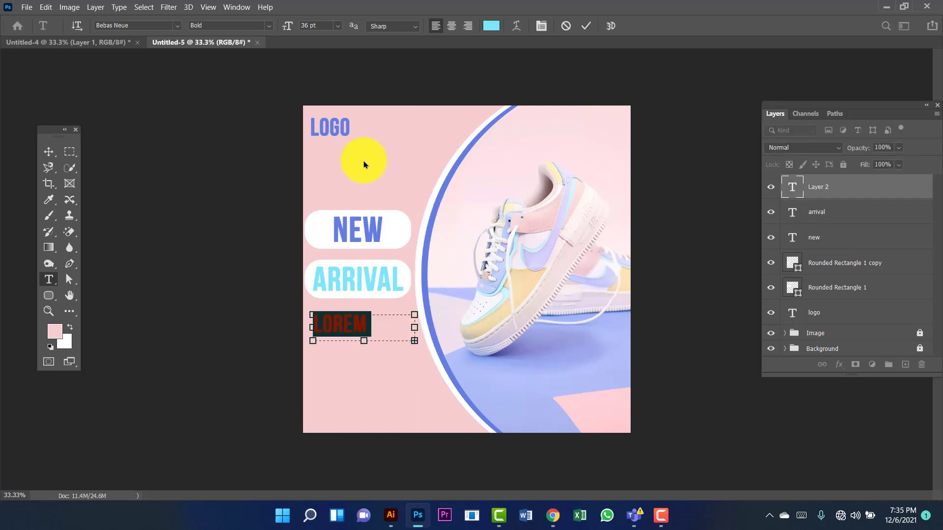
Step: Set the paragraph to Regular weight at 10 pt
left_click(337, 25)
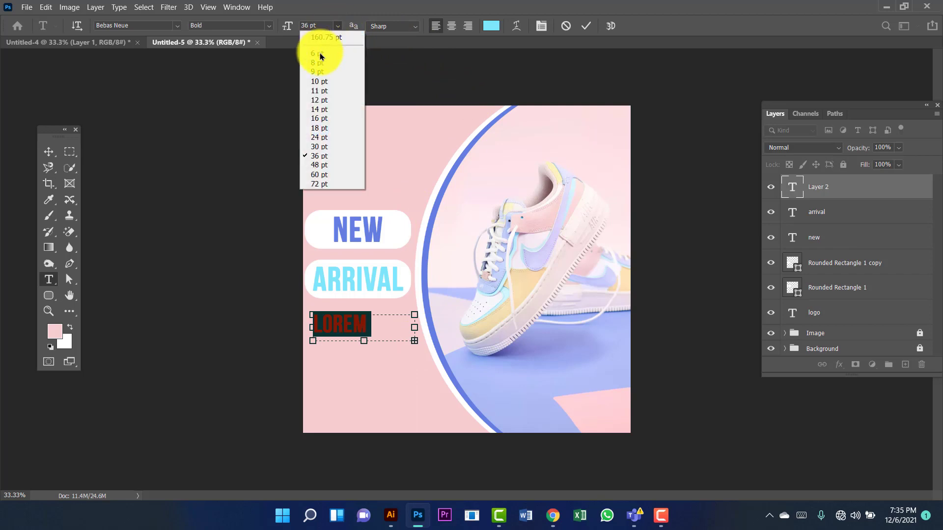
left_click(325, 113)
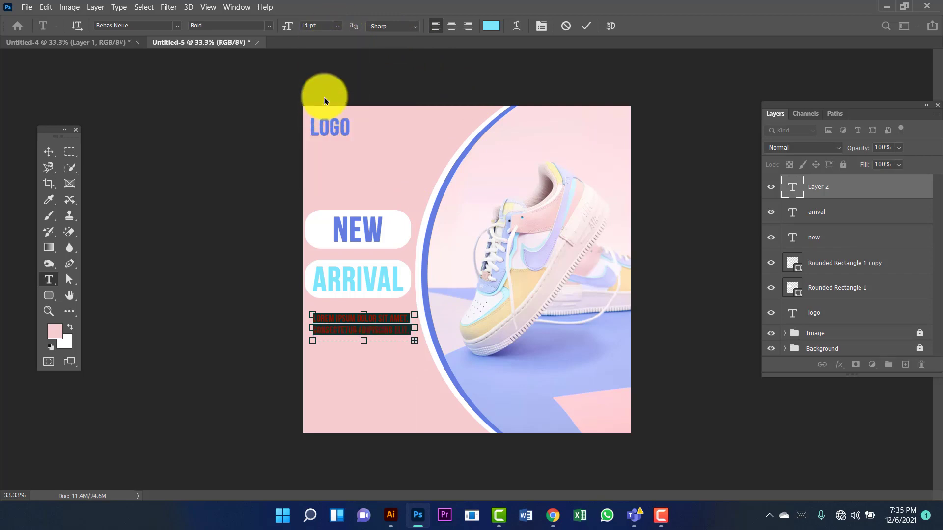
left_click(339, 28)
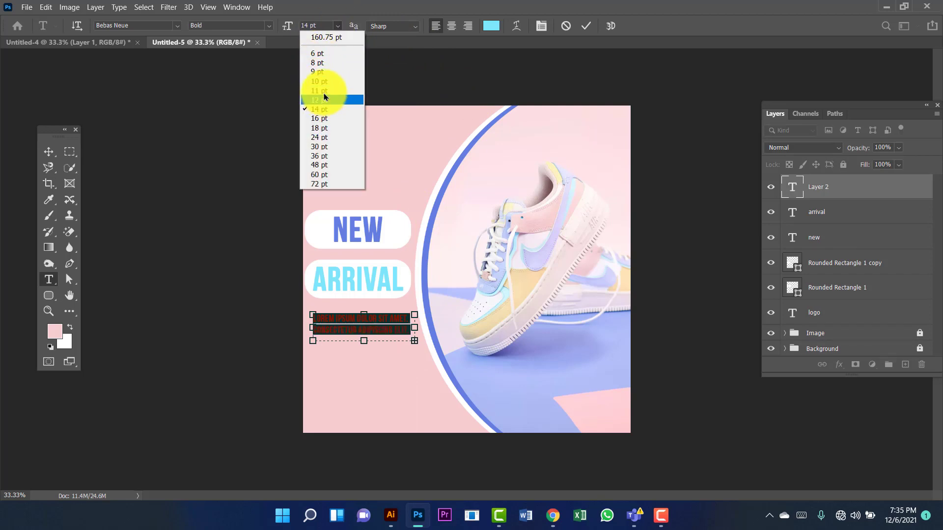
left_click(322, 55)
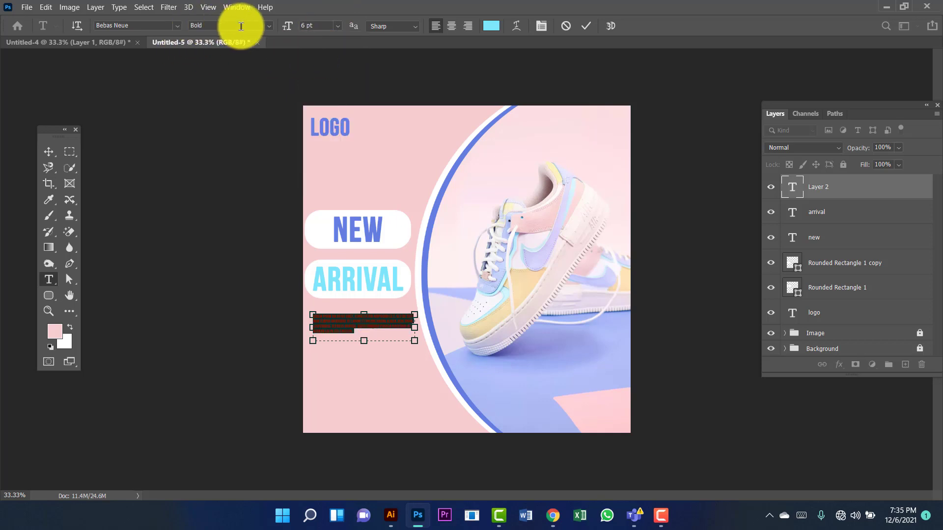
left_click(265, 26)
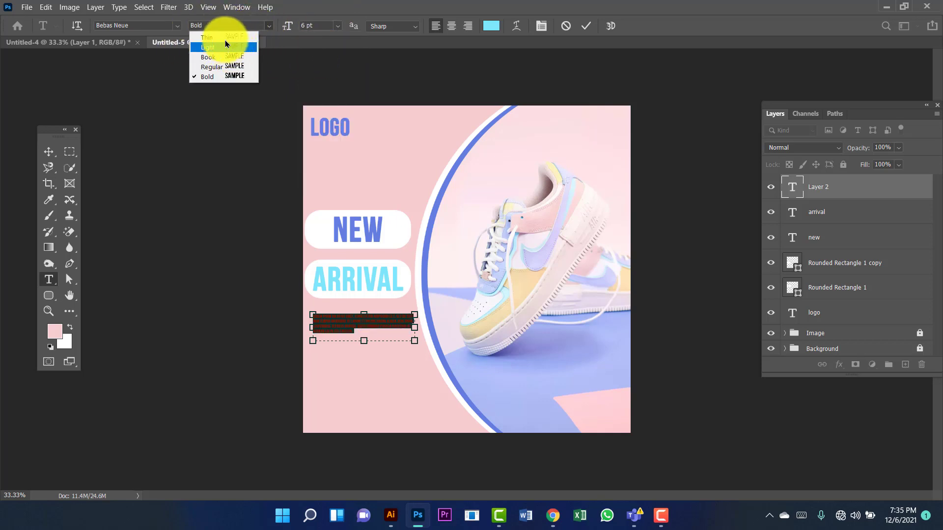
left_click(227, 70)
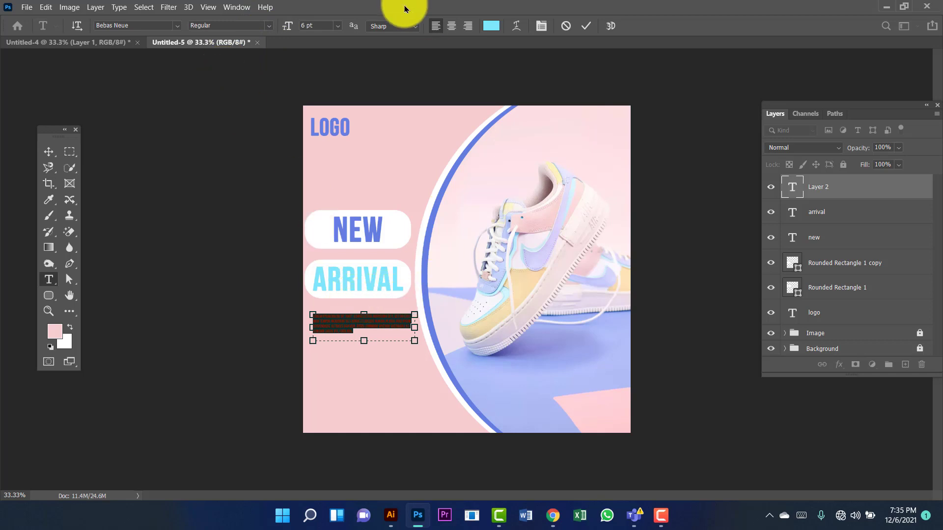
left_click(337, 26)
left_click(338, 123)
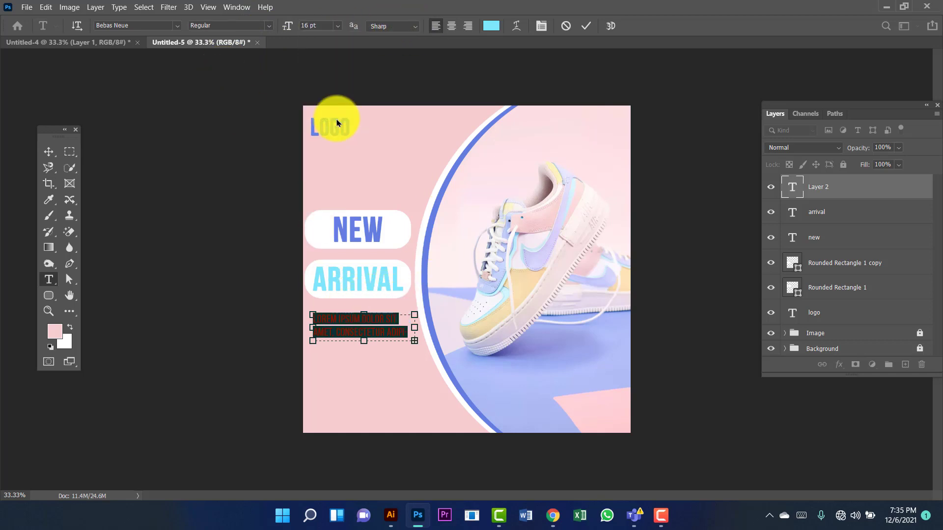
left_click(337, 26)
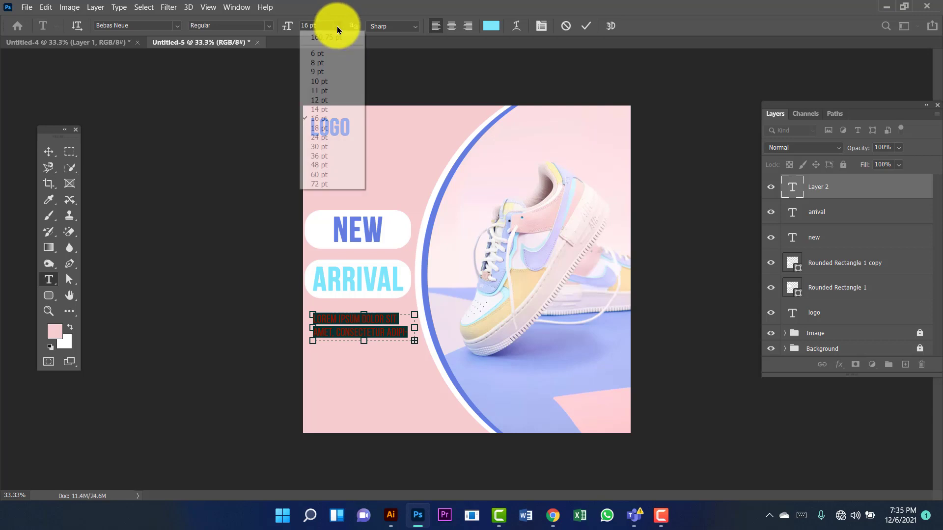
left_click(324, 82)
left_click(48, 153)
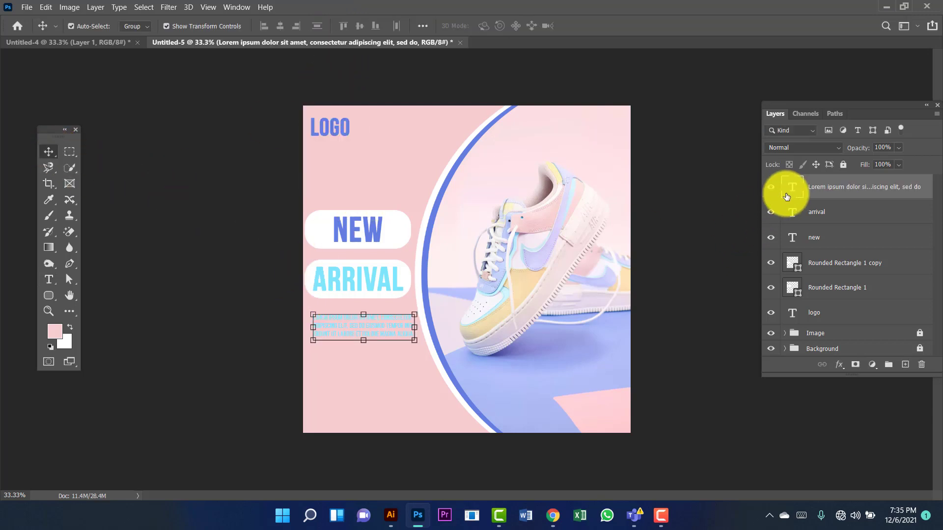
Step: Colour the paragraph text white (ffffff)
double_click(788, 197)
left_click(491, 25)
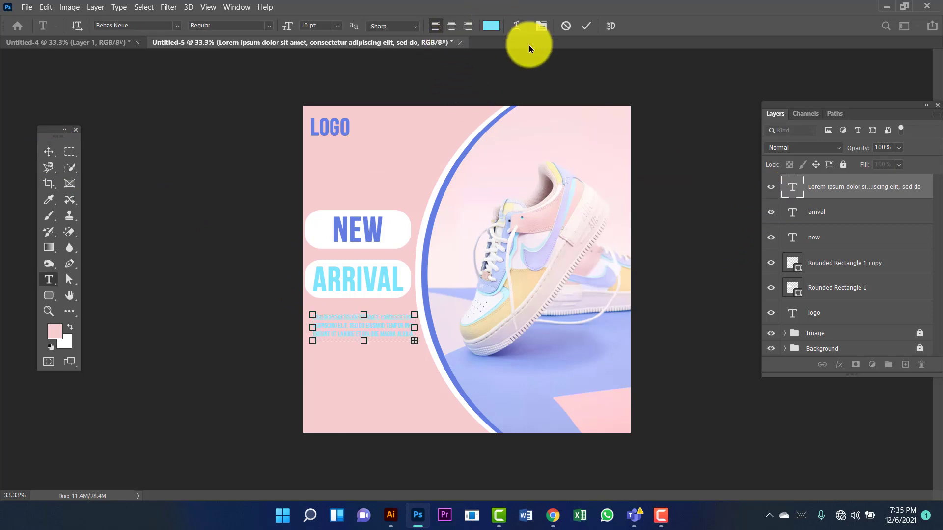
left_click_drag(646, 114, 611, 99)
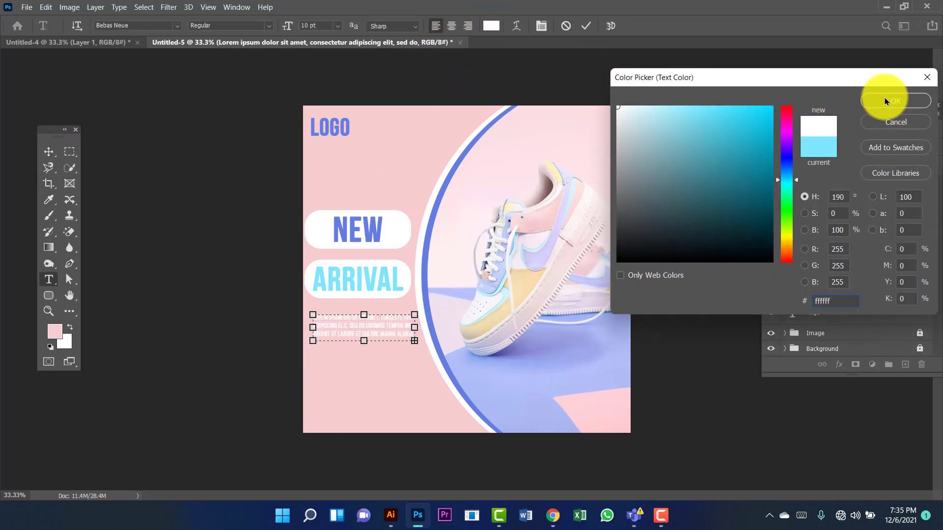
left_click(890, 101)
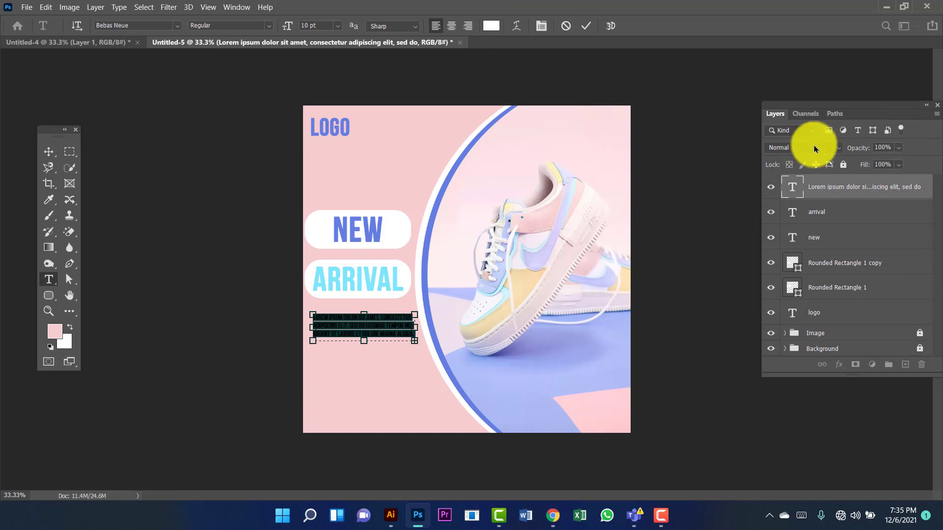
key("ctrl+Return")
key("v")
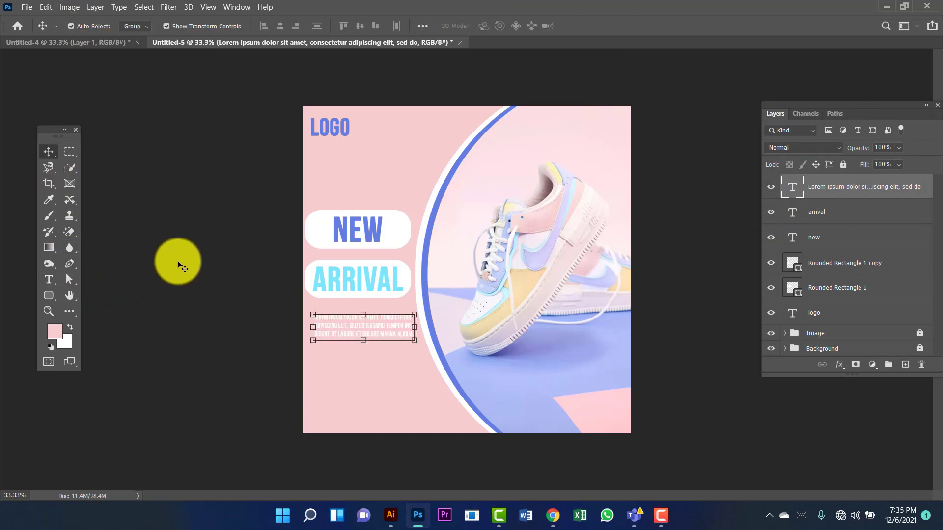
Step: Move the paragraph left to line up with the pills' left edge
left_click(260, 168)
left_click_drag(393, 322, 385, 317)
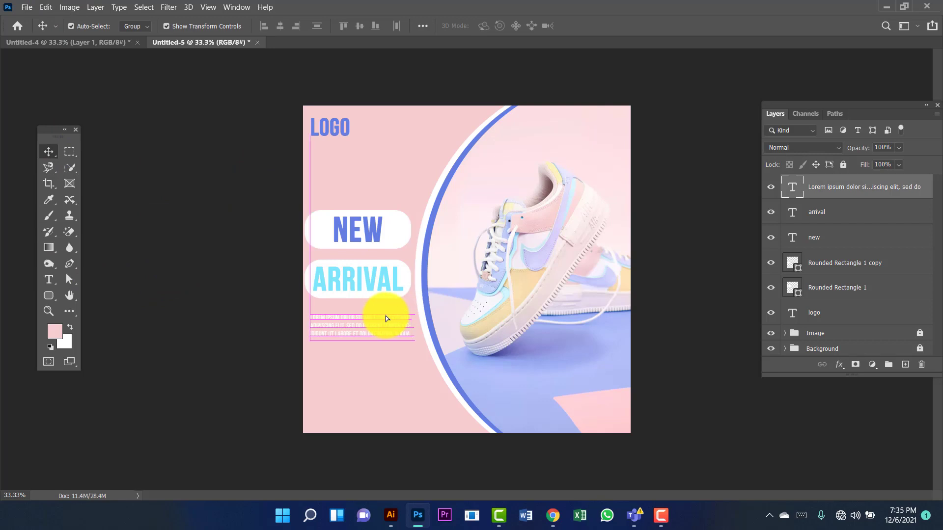
left_click(262, 225)
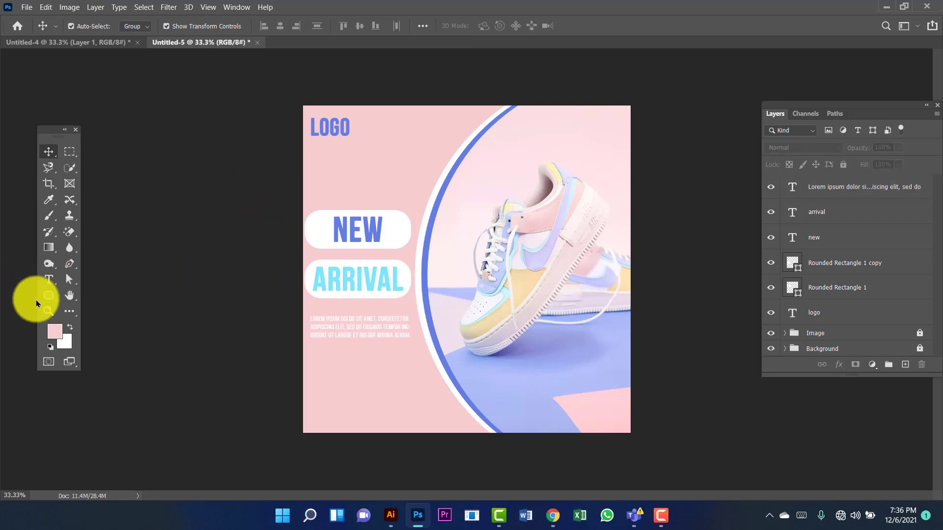
Step: Draw a rounded rectangle below the paragraph
left_click_drag(49, 296, 132, 308)
left_click_drag(316, 367, 395, 388)
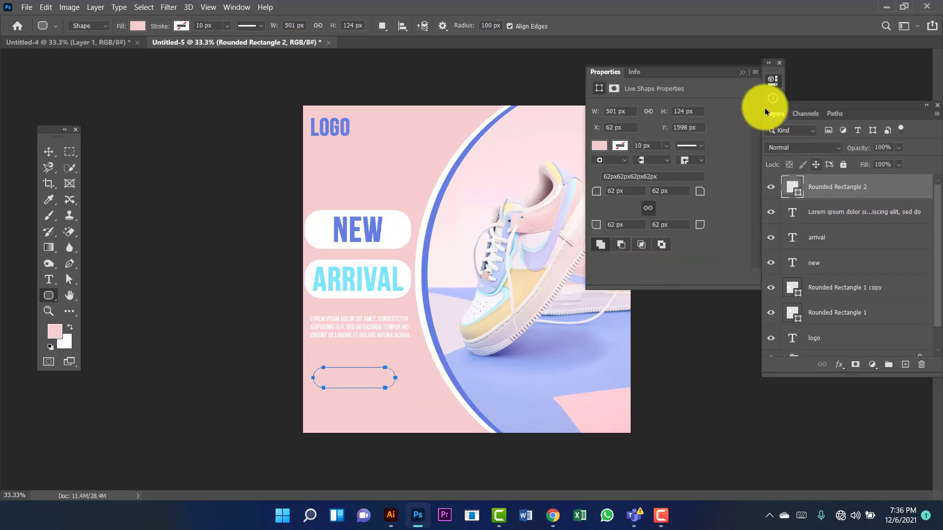
left_click(780, 62)
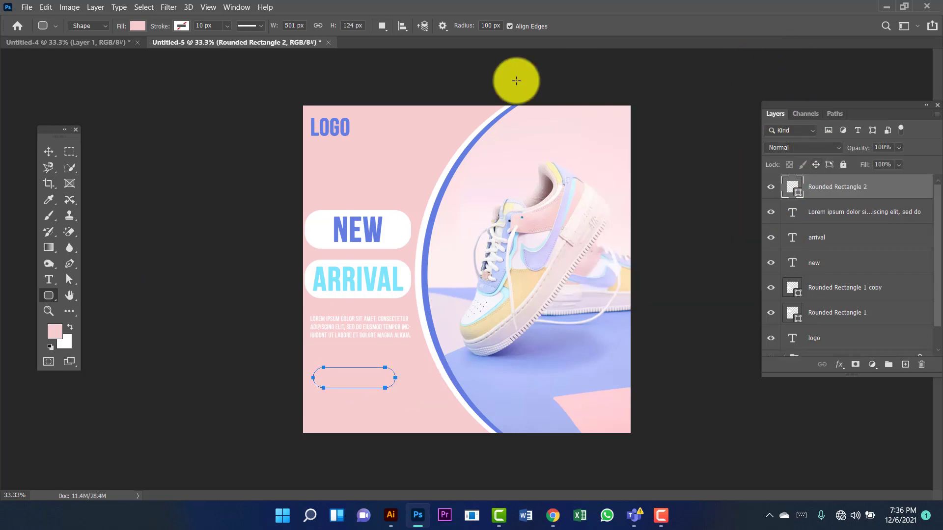
Step: Fill the rectangle blue and align it with the text's left edge
left_click(138, 26)
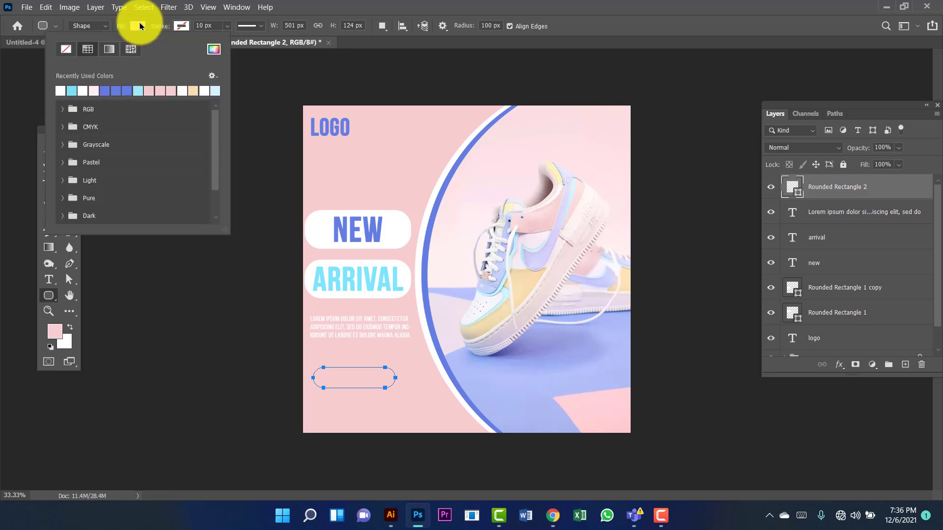
left_click(103, 91)
key("v")
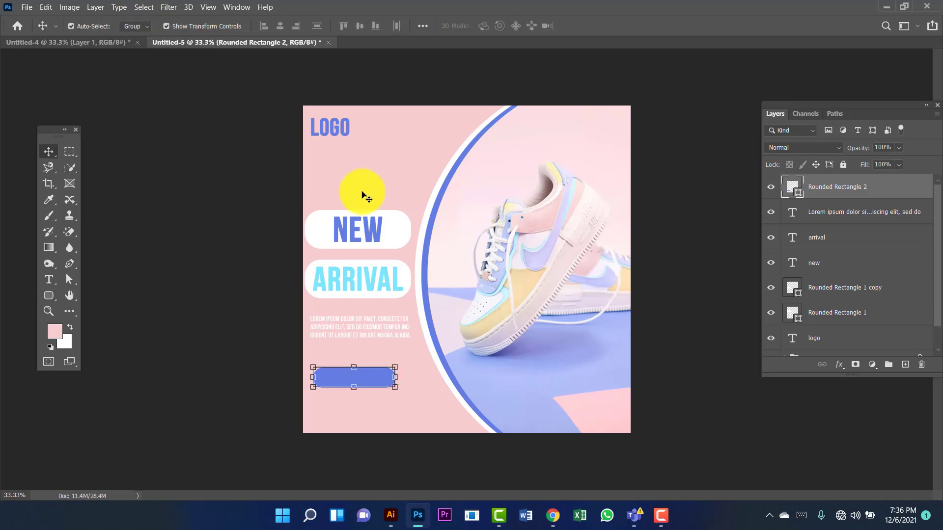
mouse_move(365, 386)
left_mouse_down()
mouse_move(371, 379)
mouse_move(356, 379)
mouse_move(352, 392)
mouse_move(367, 373)
mouse_move(361, 377)
left_mouse_up()
key("Return")
left_click(274, 301)
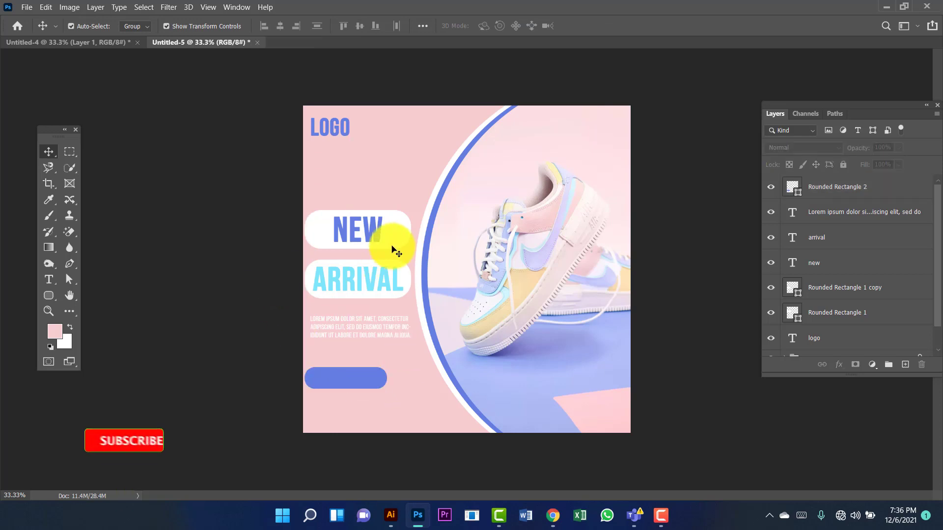
left_click(329, 129)
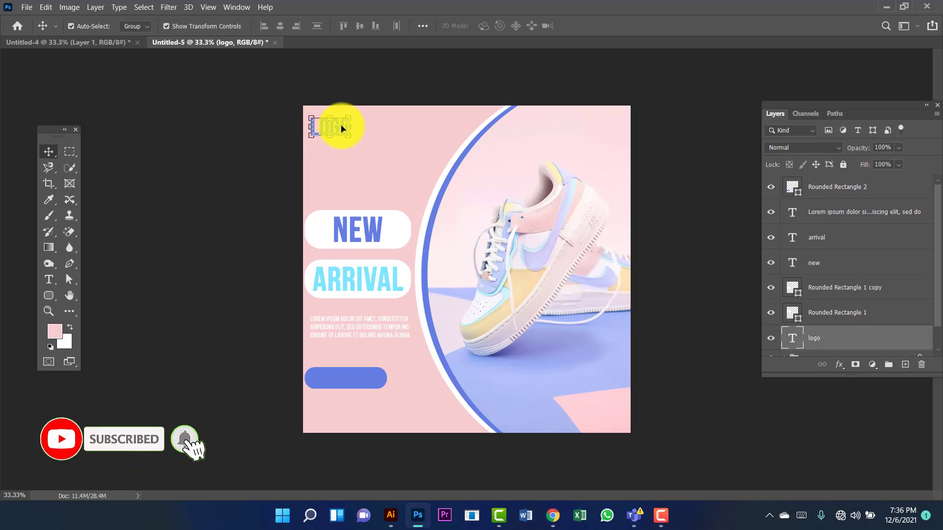
Step: Copy the LOGO text onto the blue button and retype it as LEARN MORE
left_click_drag(337, 126, 360, 377)
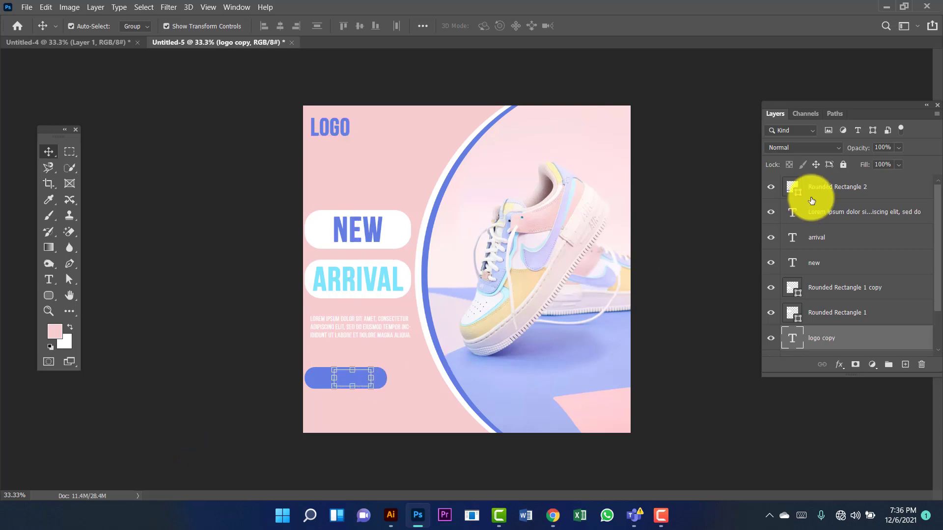
double_click(790, 338)
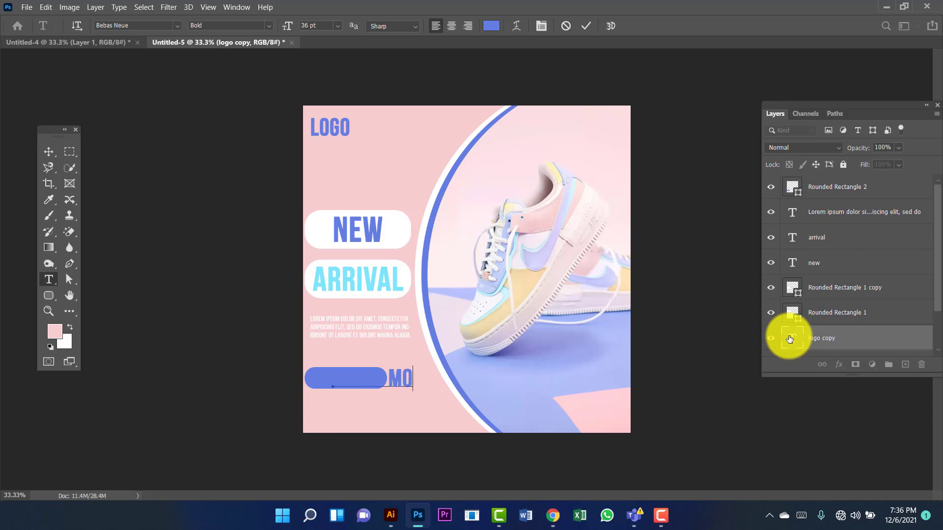
left_click(46, 155)
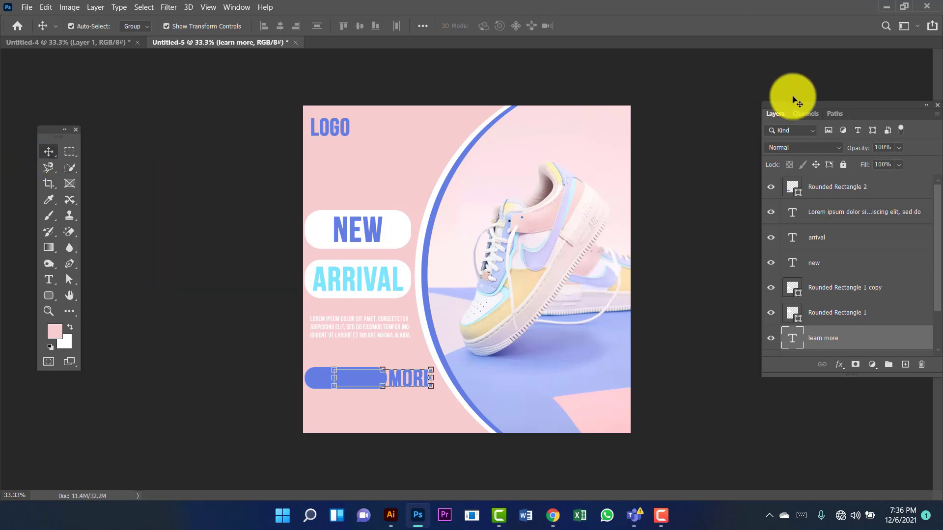
Step: Make the LEARN MORE text white
double_click(792, 338)
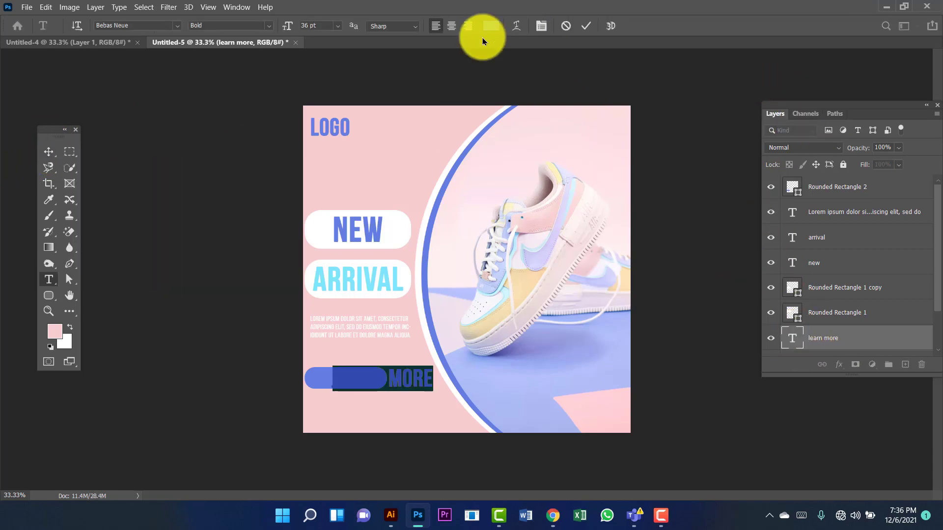
left_click(490, 27)
left_click_drag(617, 116, 611, 101)
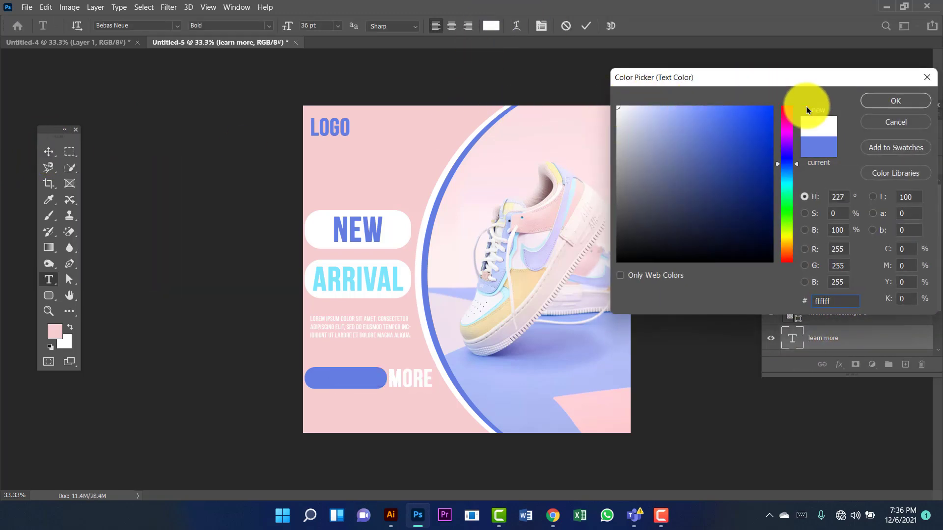
left_click(871, 103)
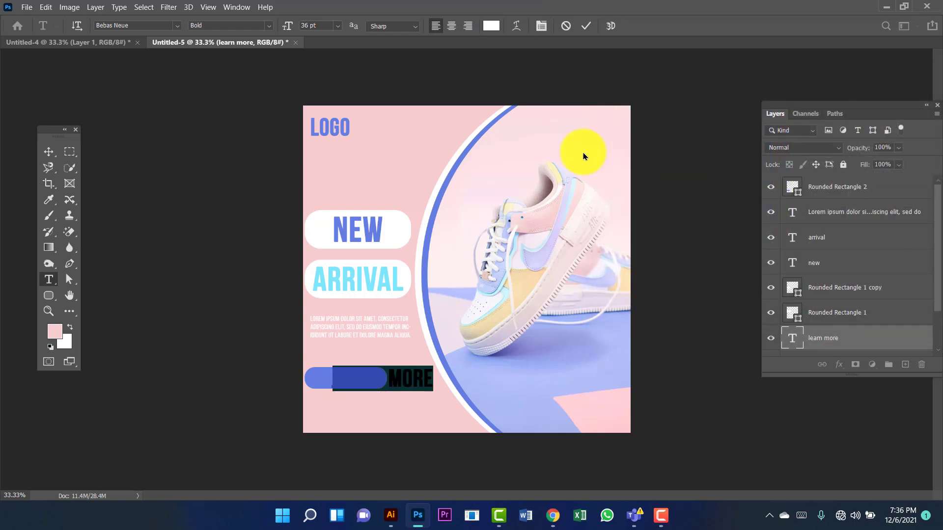
left_click(49, 152)
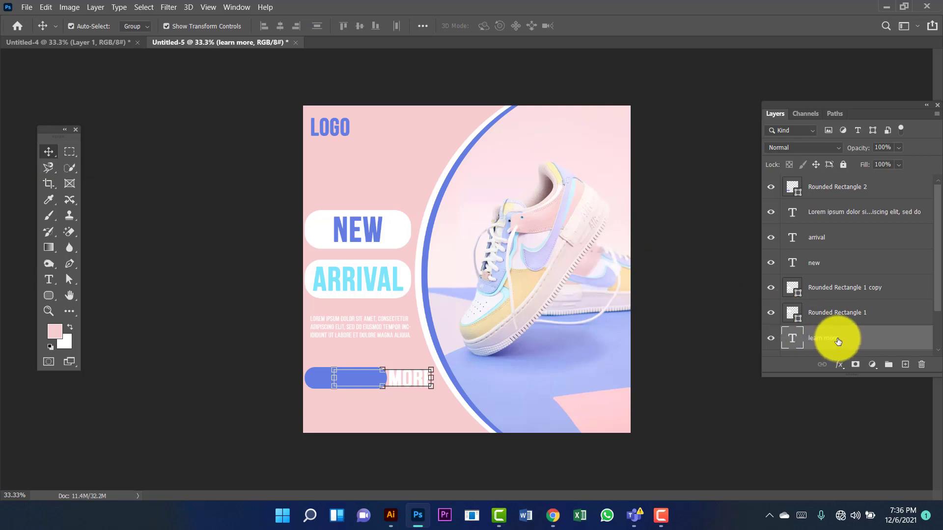
Step: Raise the learn more layer above the button, then shrink and centre it on the button
left_click_drag(839, 342, 836, 264)
left_click(70, 26)
key("ctrl+bracketright")
key("ctrl+bracketright")
key("ctrl+bracketright")
key("ctrl+bracketright")
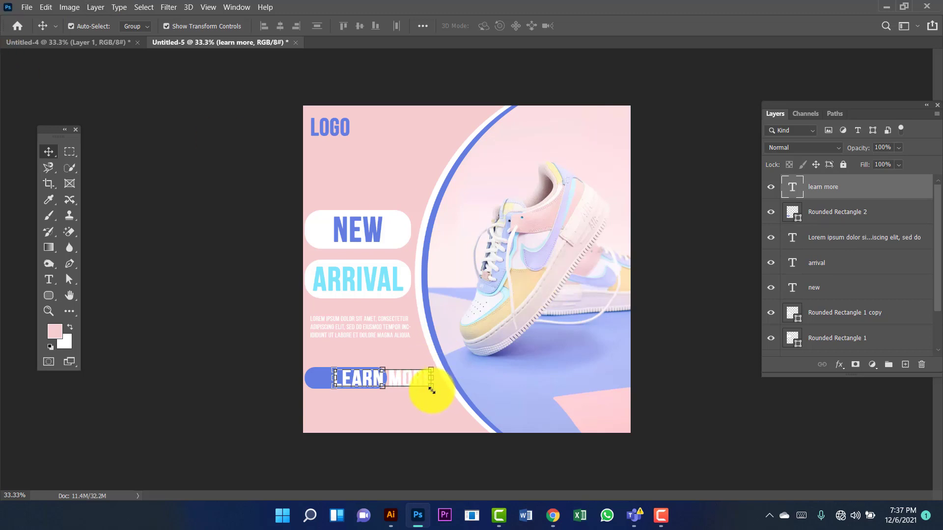
left_click_drag(432, 390, 362, 381)
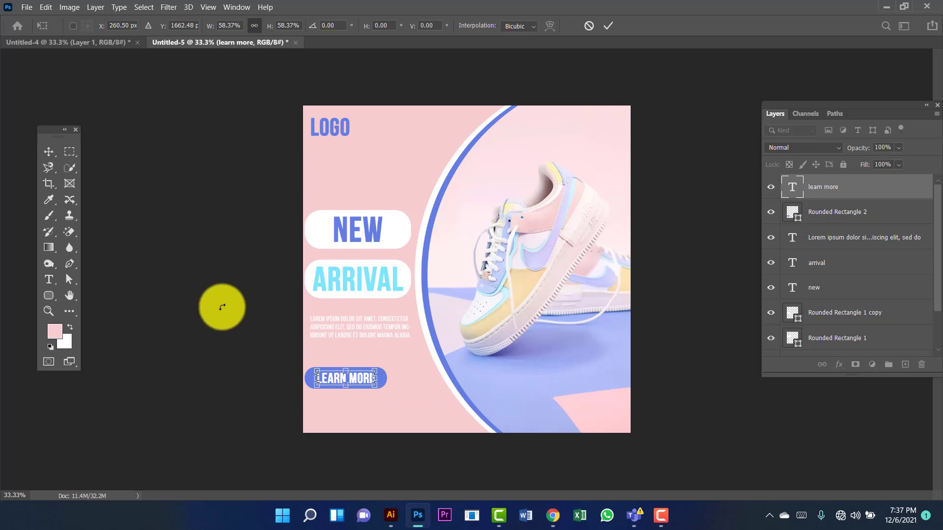
left_click(49, 152)
left_click(179, 203)
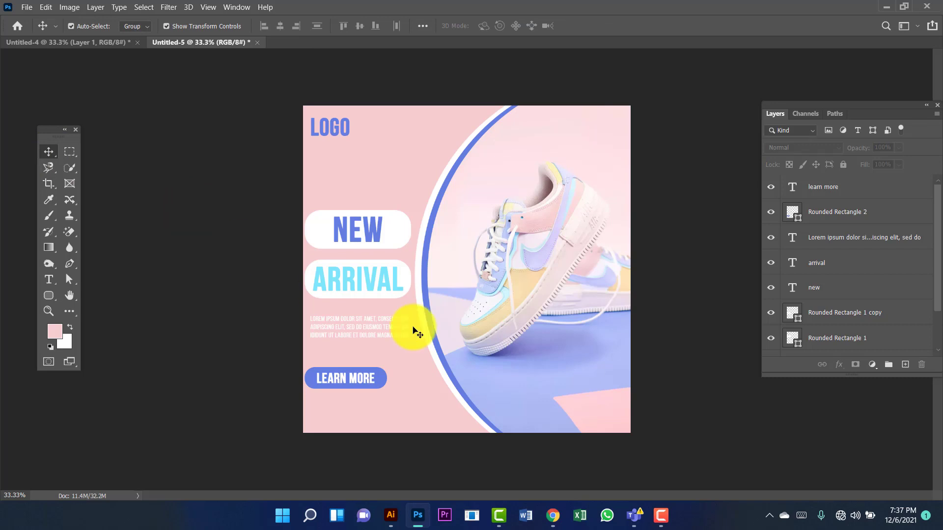
Step: Bring the FOLLOW US Social Media group from Untitled-4 and place it below the button
left_click(106, 43)
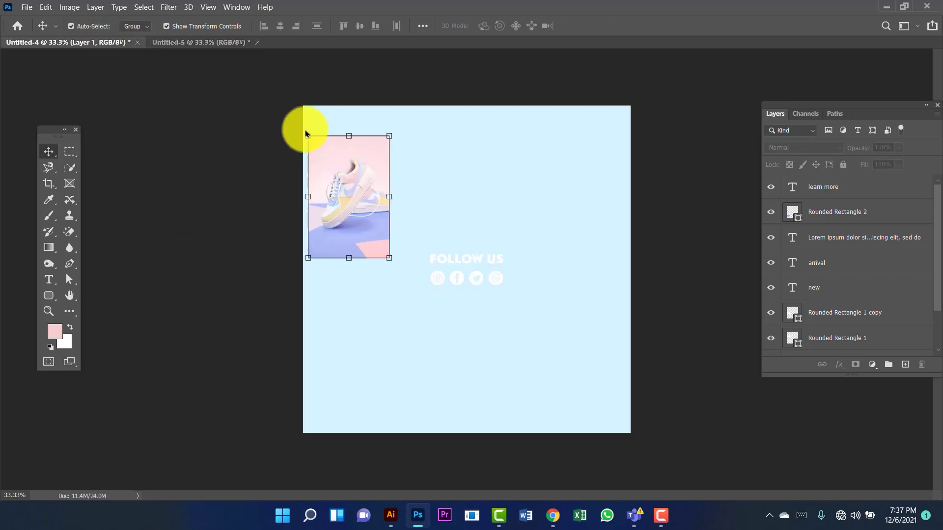
left_click(492, 261)
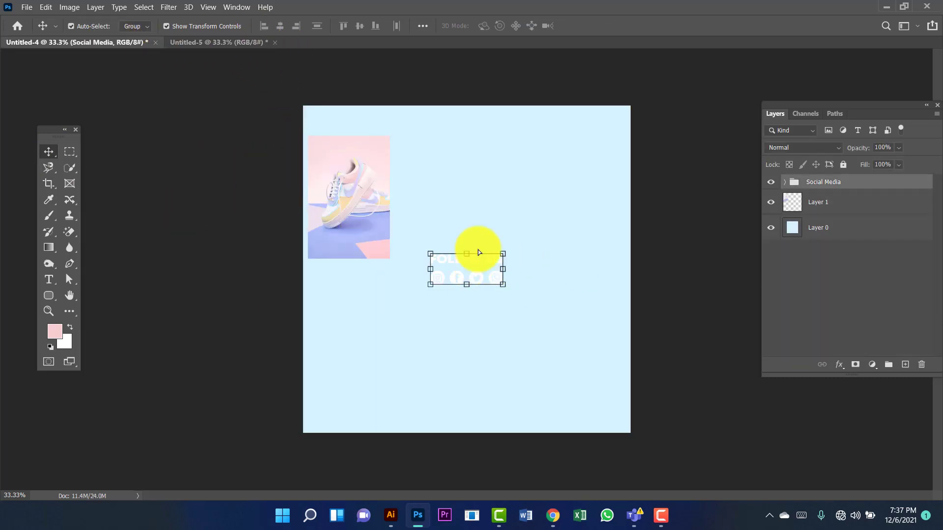
left_click_drag(480, 252, 363, 366)
left_click(366, 379)
left_click(364, 383, "shift")
left_click(282, 324)
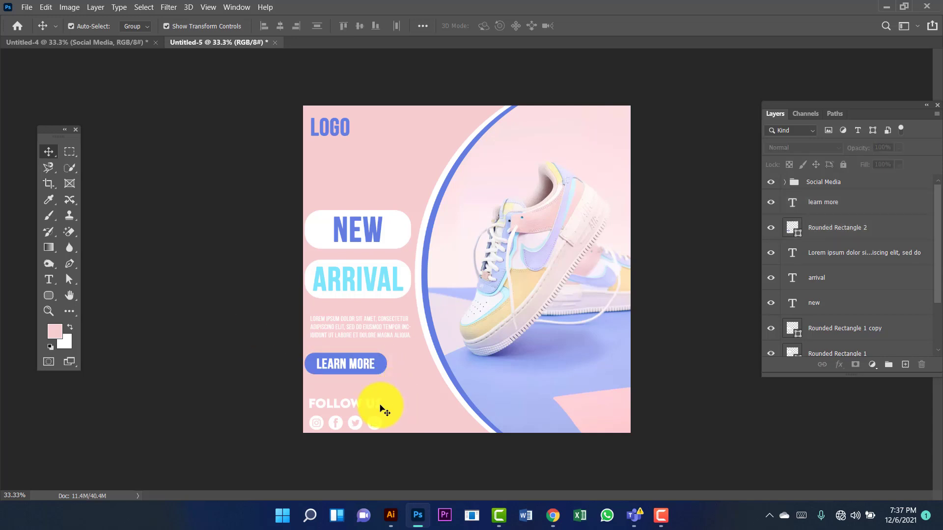
left_click_drag(381, 406, 375, 397)
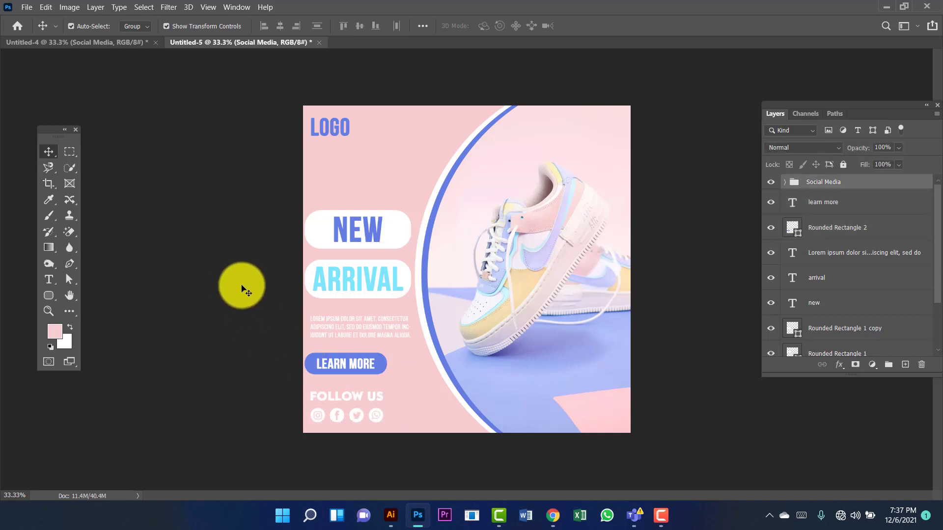
left_click(244, 290)
Step: Select the logo layer in the Layers panel
scroll(852, 290, "down", 3)
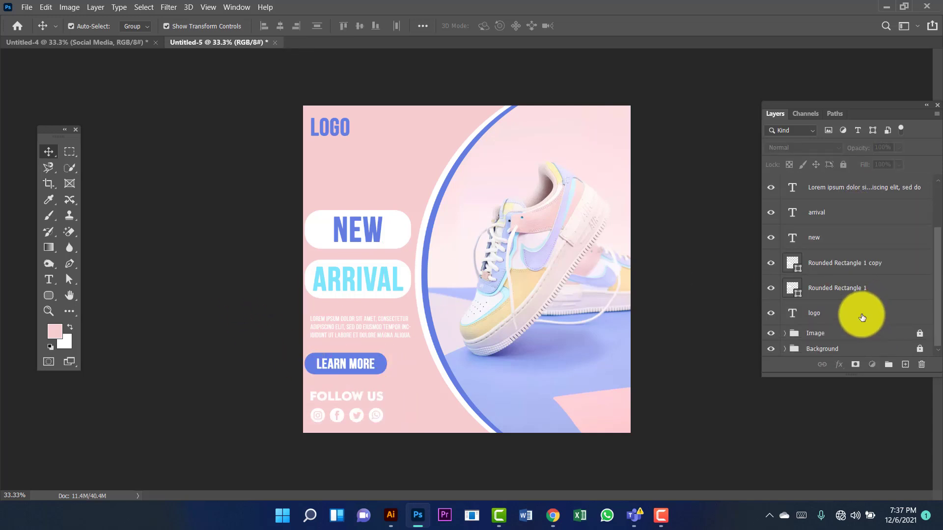
left_click(862, 314)
scroll(867, 275, "up", 3)
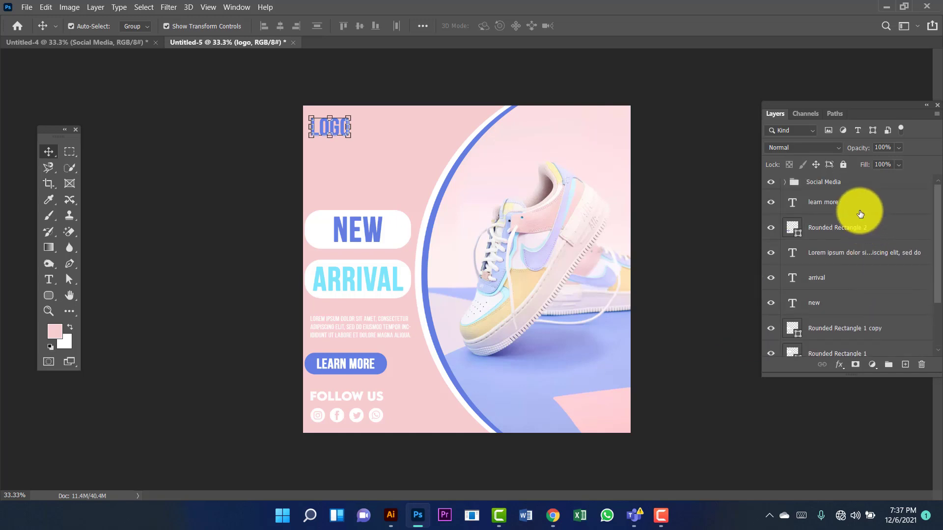
Step: Group the layers from learn more down to logo into a group named Text
left_click(859, 214, "shift")
key("ctrl+g")
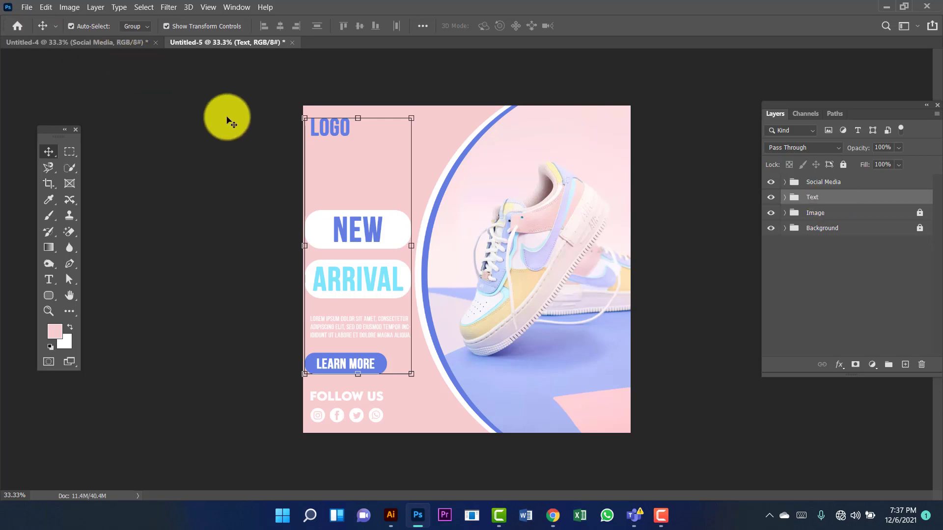
left_click_drag(231, 121, 157, 115)
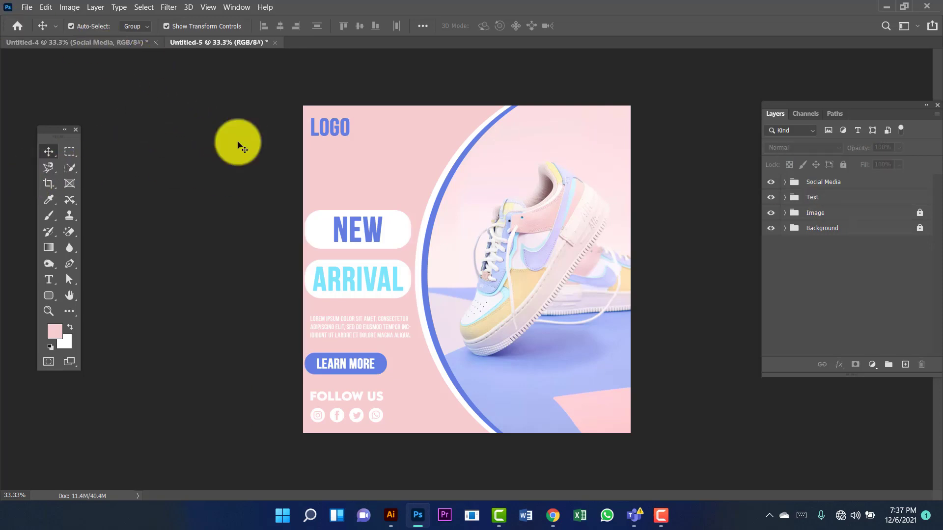
Step: Create a 2000 × 2000 px, 300 ppi document, then switch back to the Untitled-5 post
left_click(26, 7)
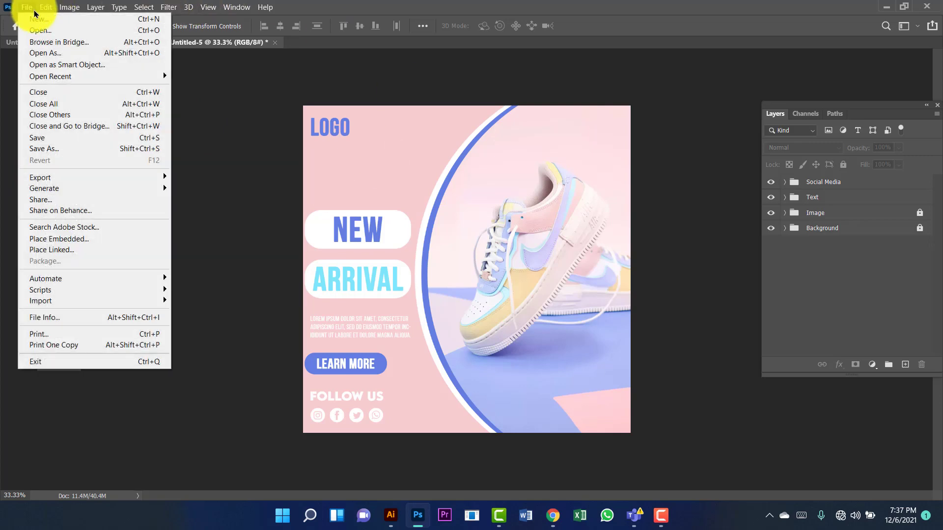
left_click(38, 19)
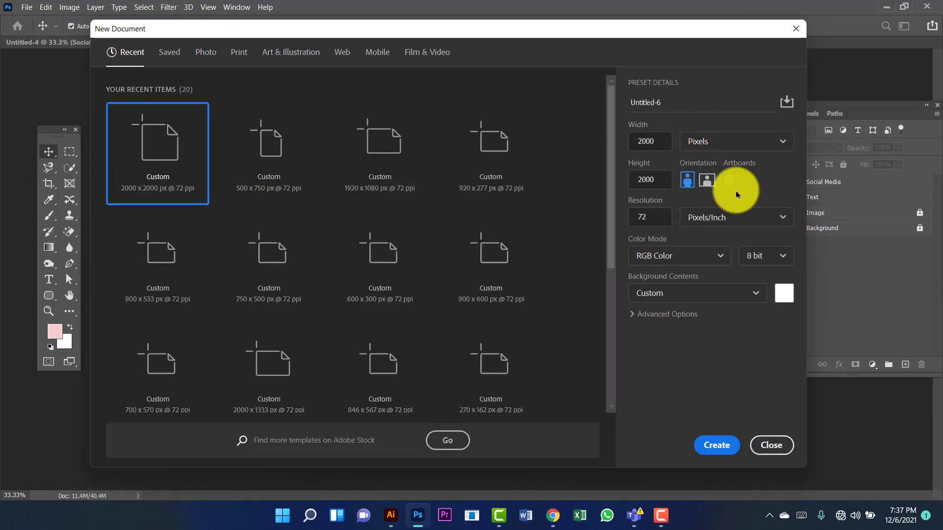
double_click(657, 142)
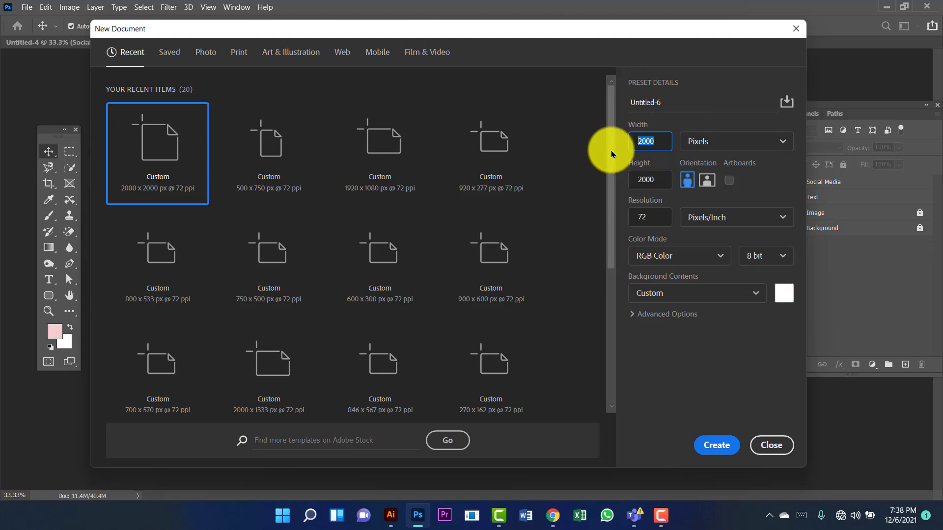
double_click(655, 180)
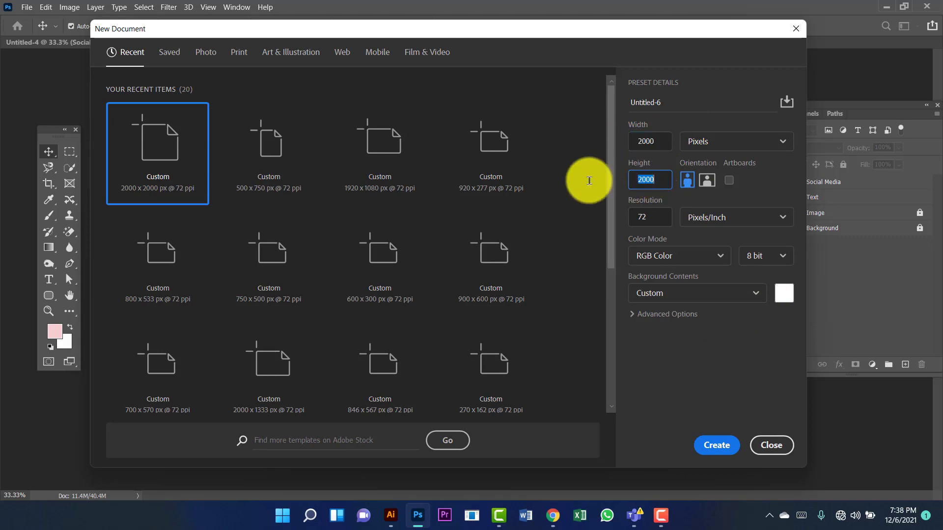
double_click(655, 218)
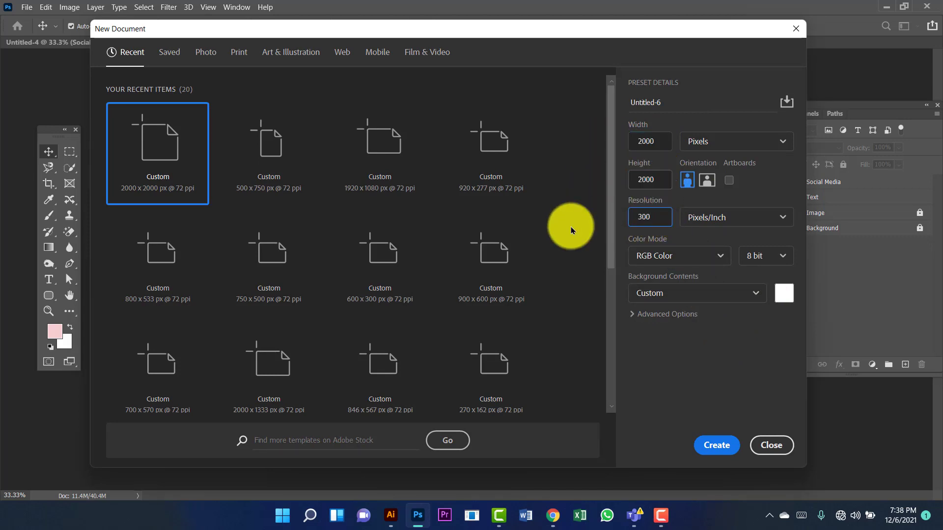
left_click(720, 446)
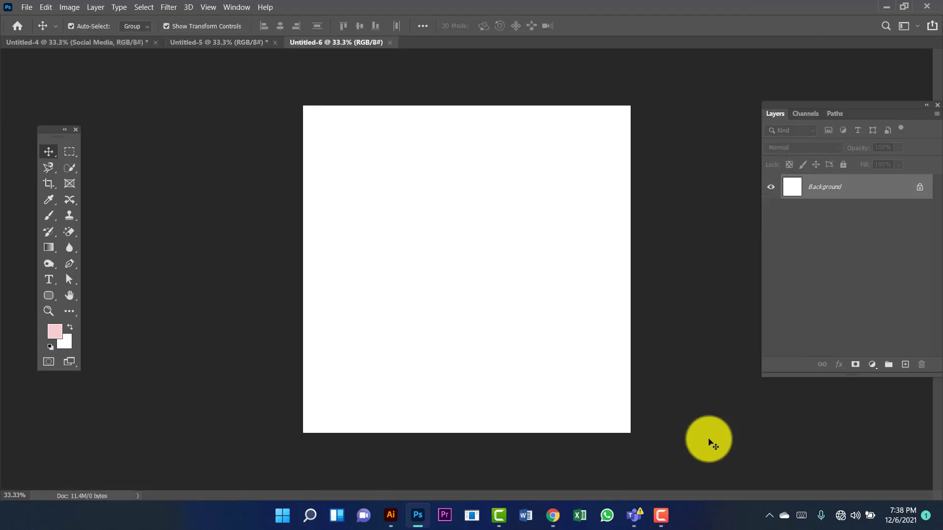
left_click(81, 43)
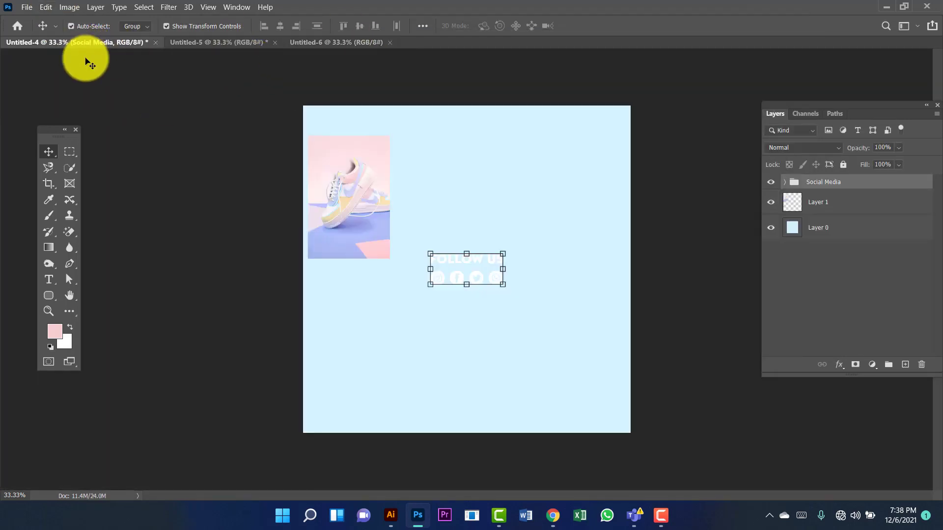
left_click(219, 42)
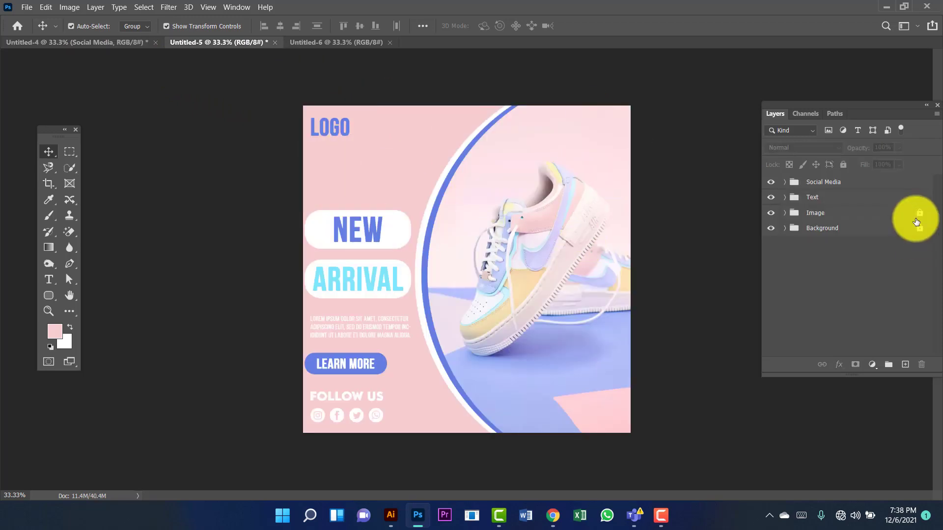
Step: Unlock the Image and Background groups and select the entire sneaker post canvas
left_click(920, 213)
left_click(920, 228)
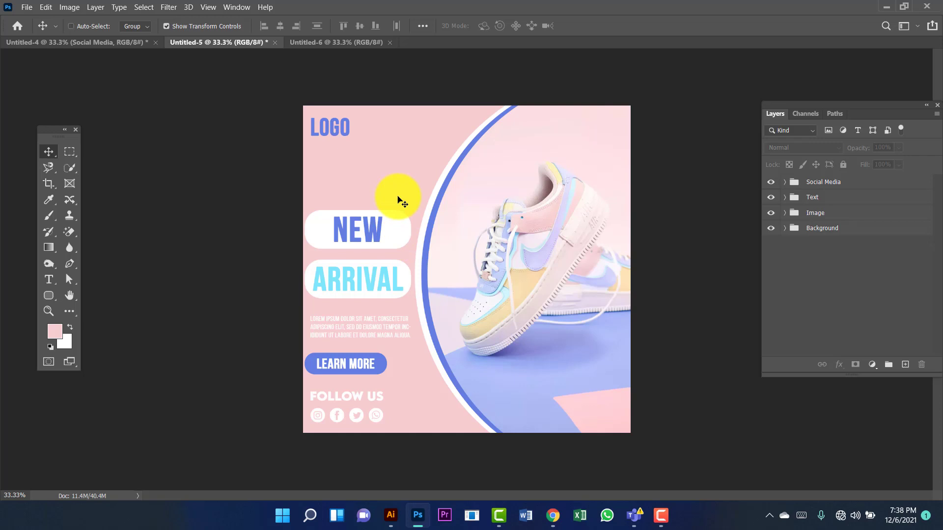
key("ctrl+a")
key("ctrl")
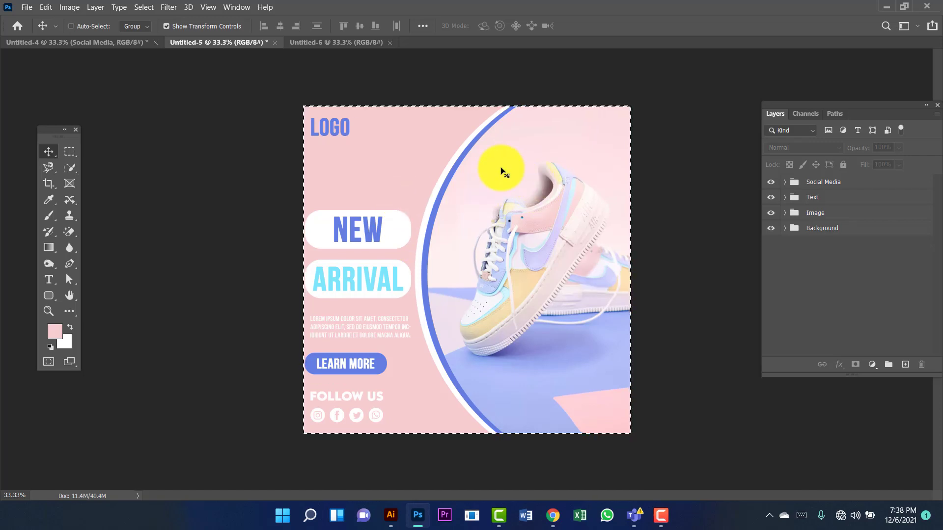
Step: Drag the post into Untitled-6 as Layer 1, scaled to 77.45% and centred
left_click(358, 42)
key("ctrl")
left_click_drag(389, 78, 437, 141)
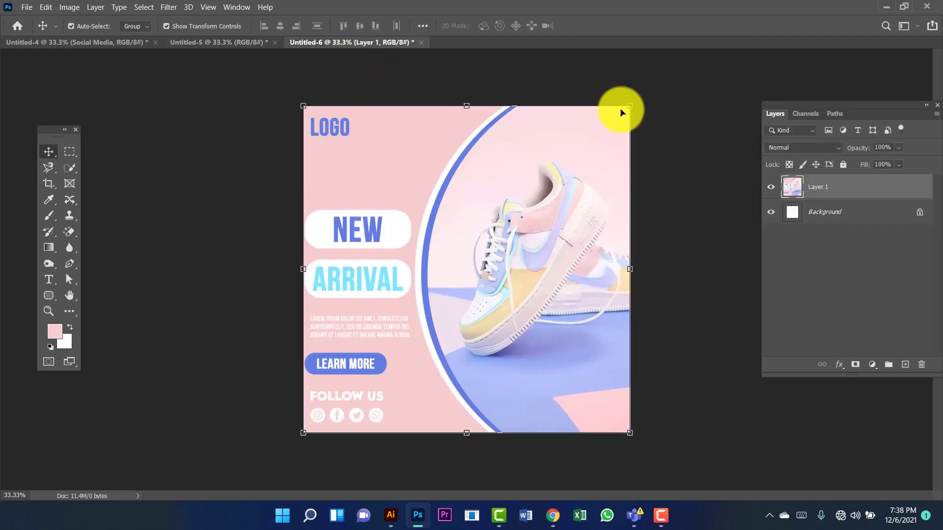
left_click_drag(633, 105, 558, 180)
left_click_drag(491, 248, 526, 213)
key("Return")
Step: Unlock the white Background as Layer 0 and reselect the post layer
left_click(716, 143)
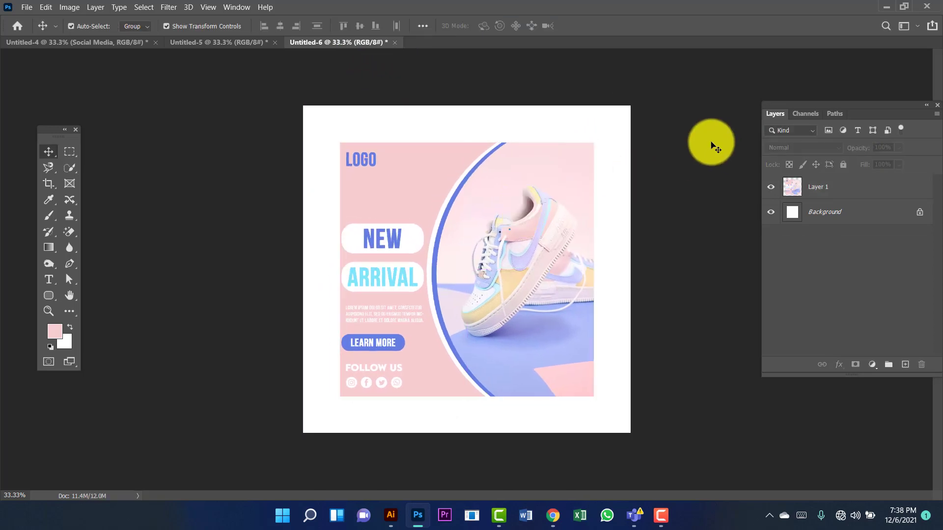
left_click(528, 216)
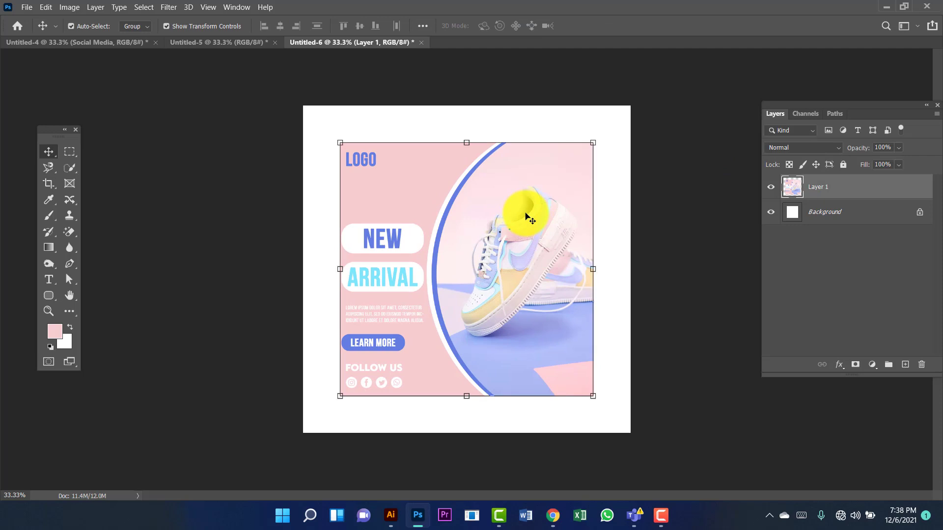
left_click(919, 213)
left_click(716, 190)
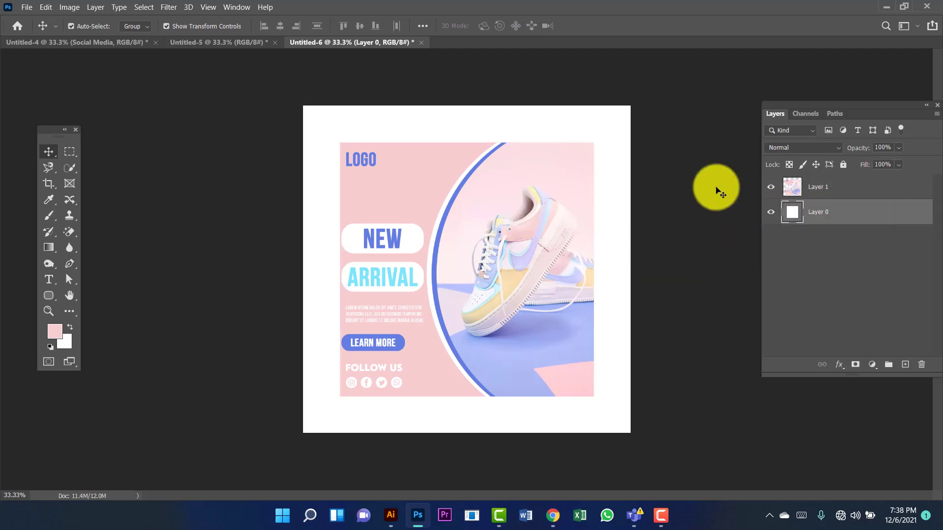
left_click(554, 226)
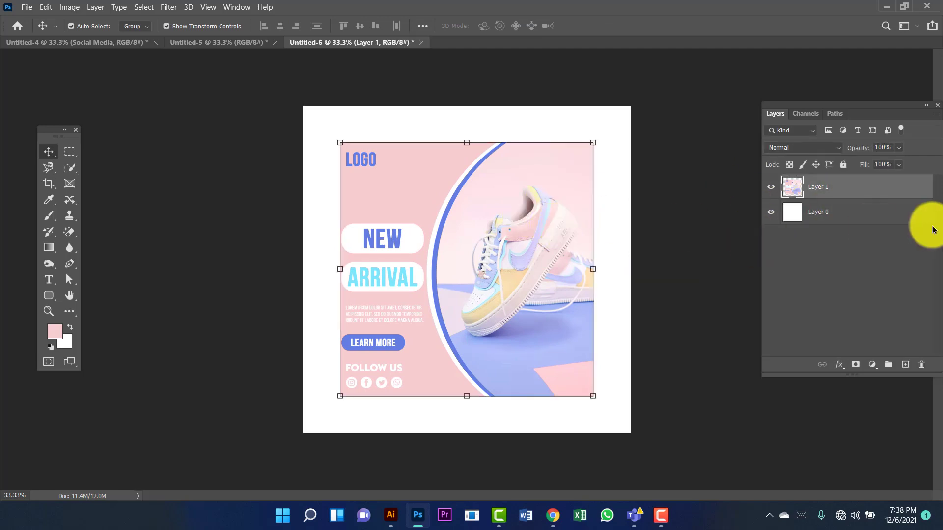
Step: Add a Drop Shadow style to the post layer, roughly reducing its size and distance
double_click(897, 193)
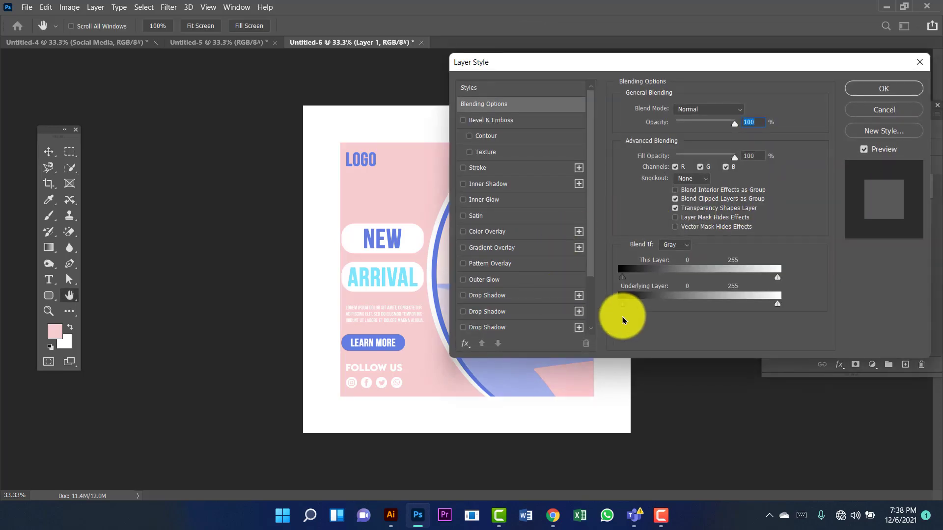
left_click_drag(679, 73, 784, 65)
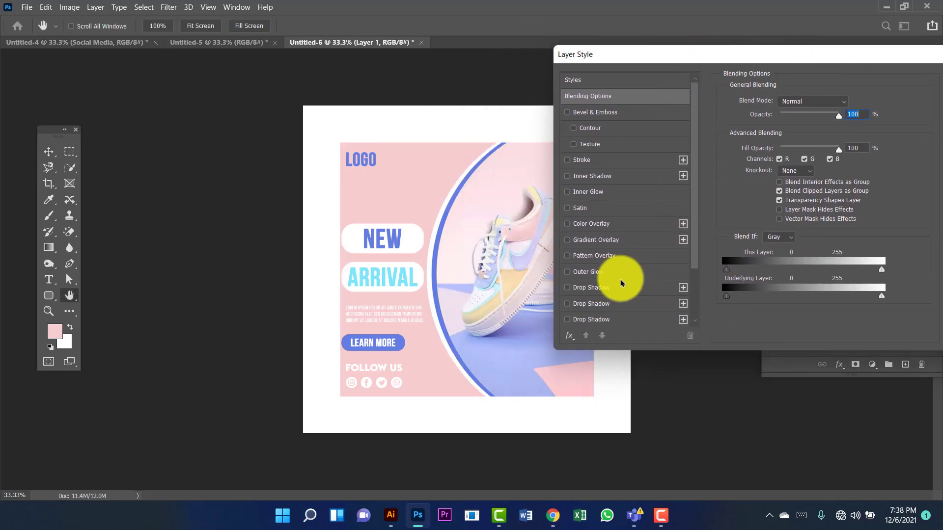
left_click(621, 289)
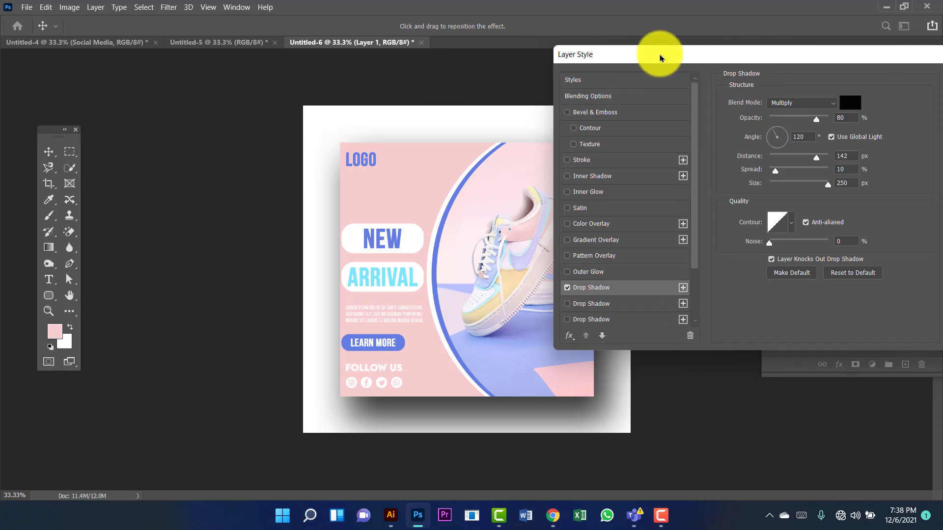
left_click_drag(660, 52, 707, 57)
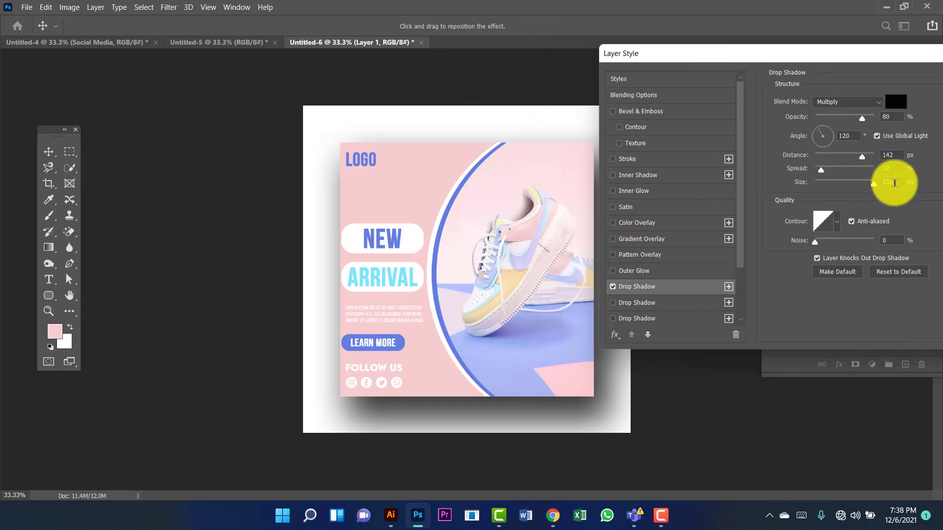
mouse_move(873, 187)
left_mouse_down()
mouse_move(837, 184)
mouse_move(833, 157)
mouse_move(861, 192)
left_mouse_up()
left_click(824, 156)
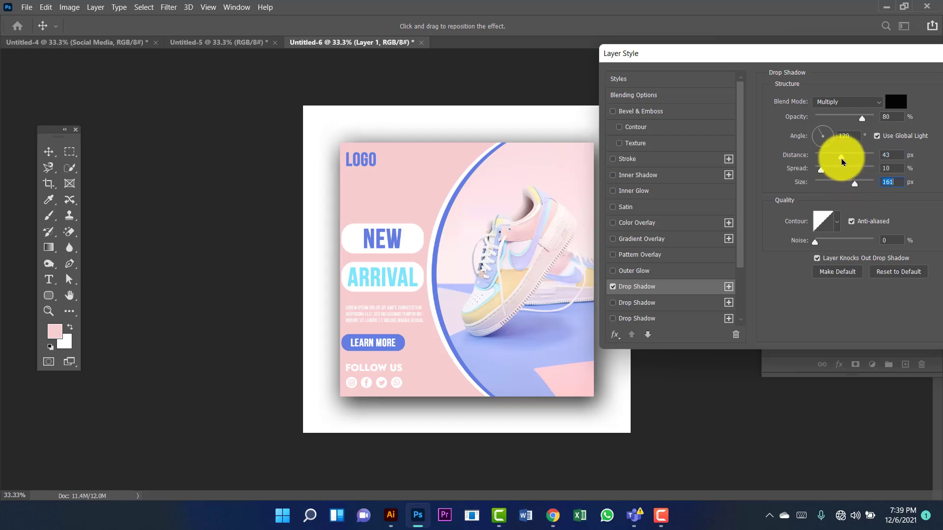
left_click_drag(841, 161, 835, 158)
left_click_drag(835, 53, 802, 53)
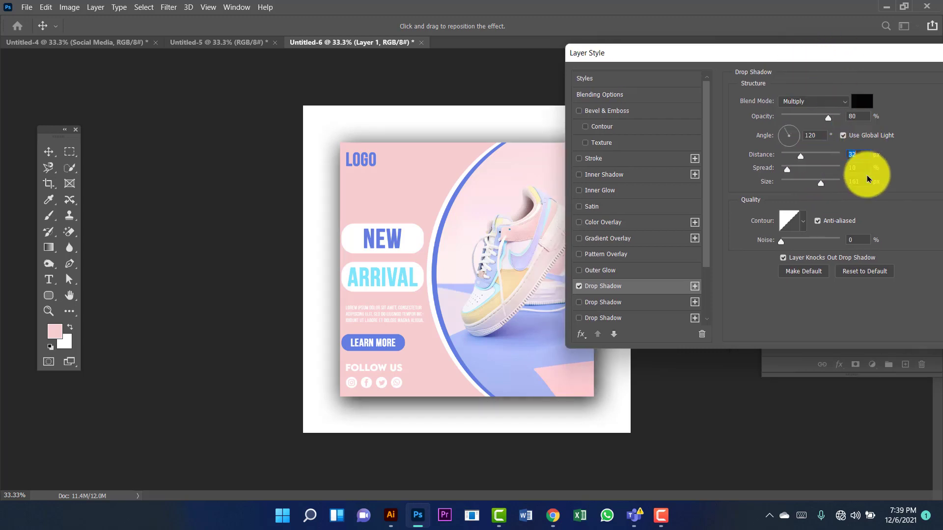
Step: Set shadow distance 30 px, spread 8%, size 150 px, angle 120°, opacity 80%, and apply
type("3")
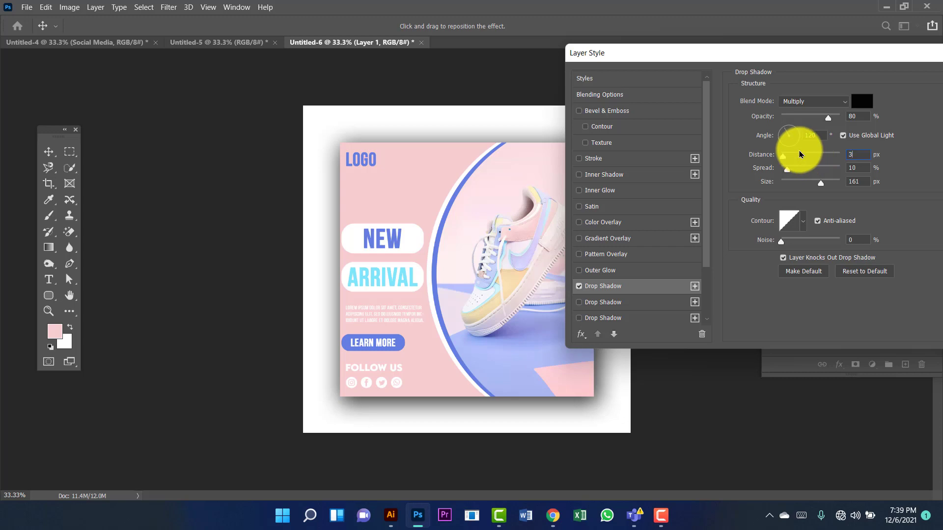
type("0")
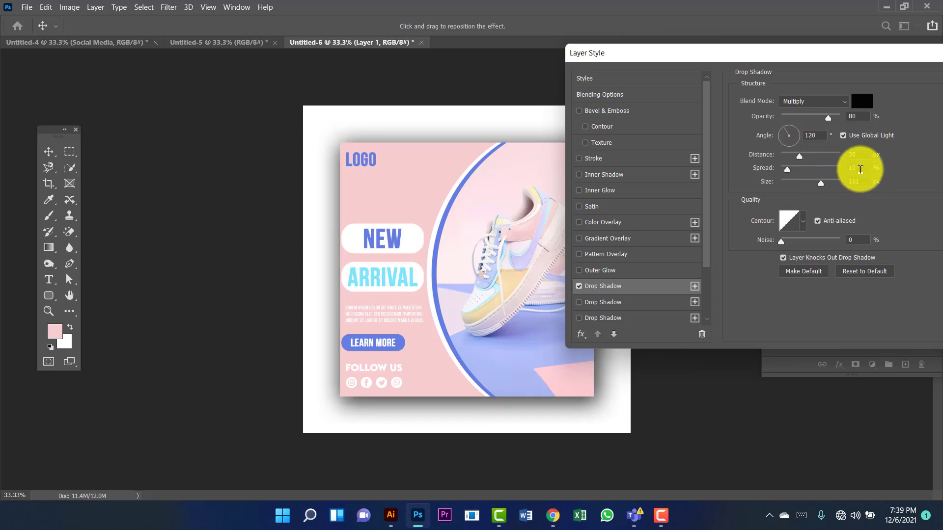
double_click(860, 170)
type("8")
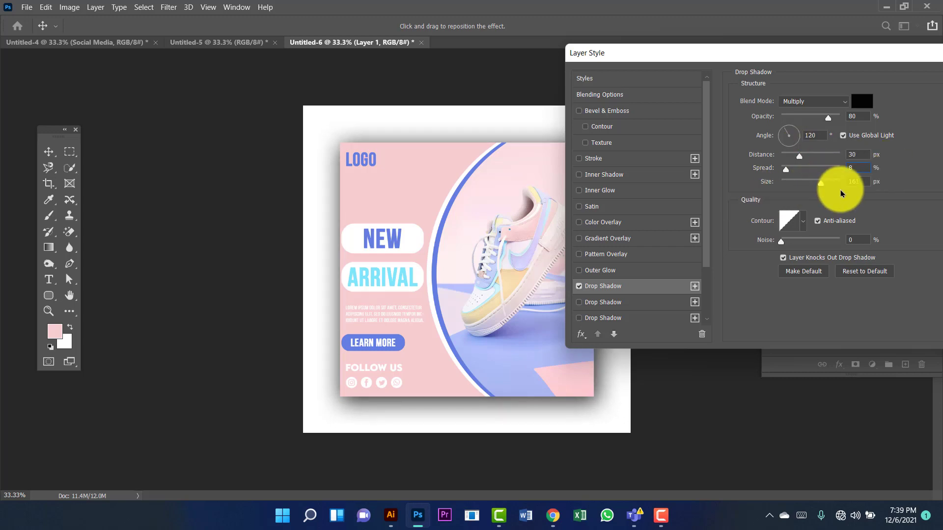
double_click(857, 181)
type("15")
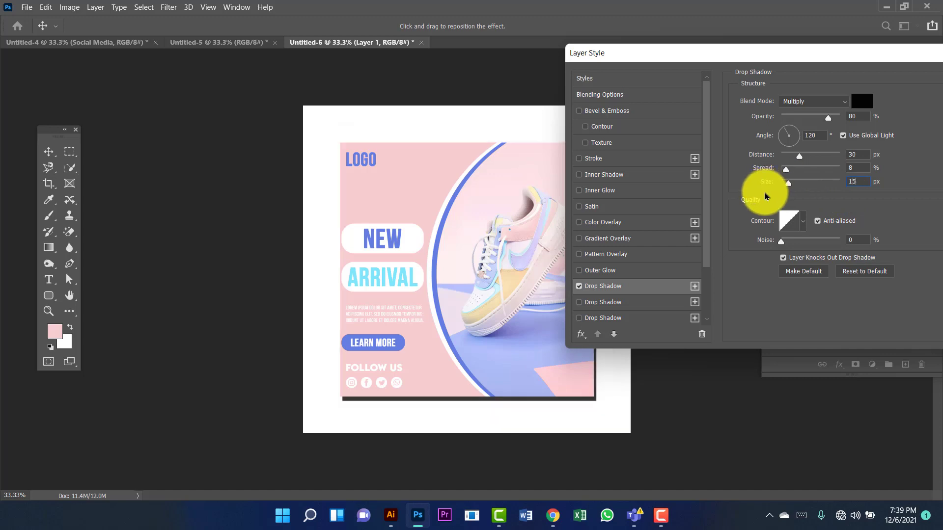
type("0")
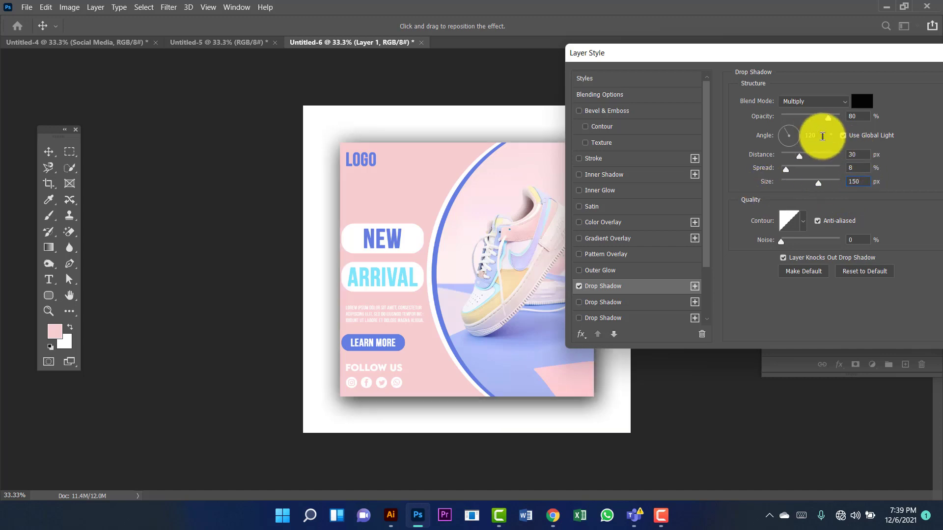
double_click(822, 136)
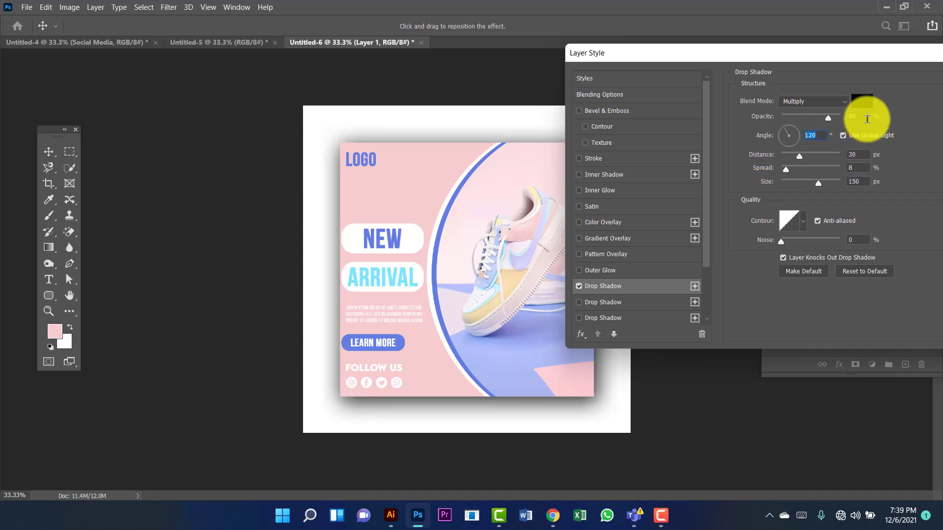
double_click(868, 119)
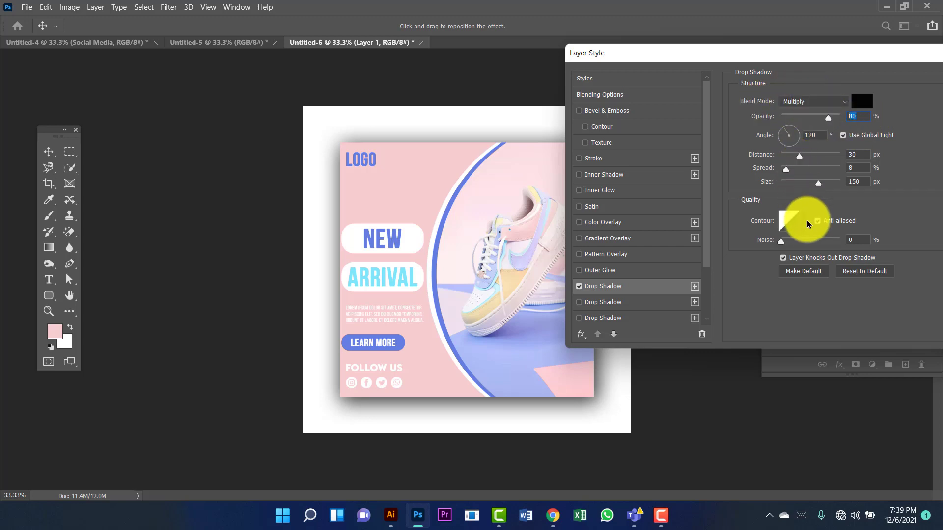
left_click(863, 243)
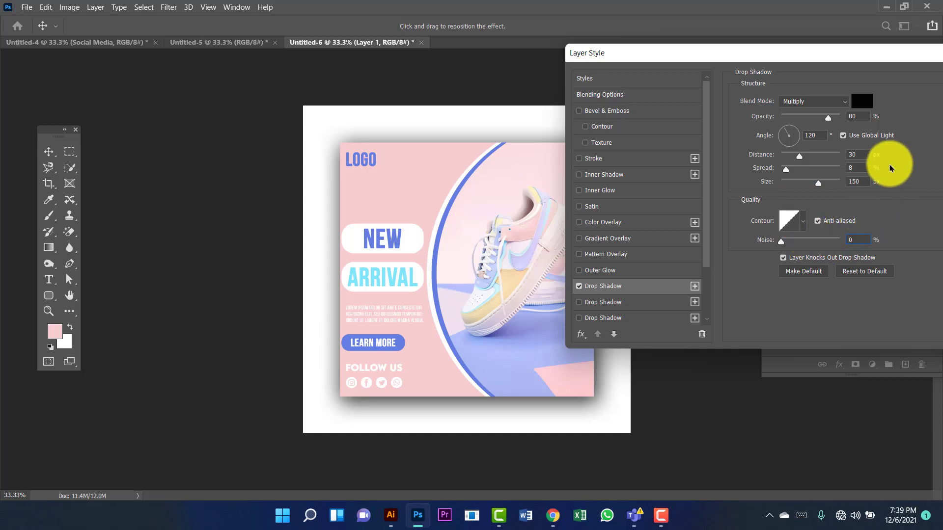
left_click_drag(876, 61, 733, 46)
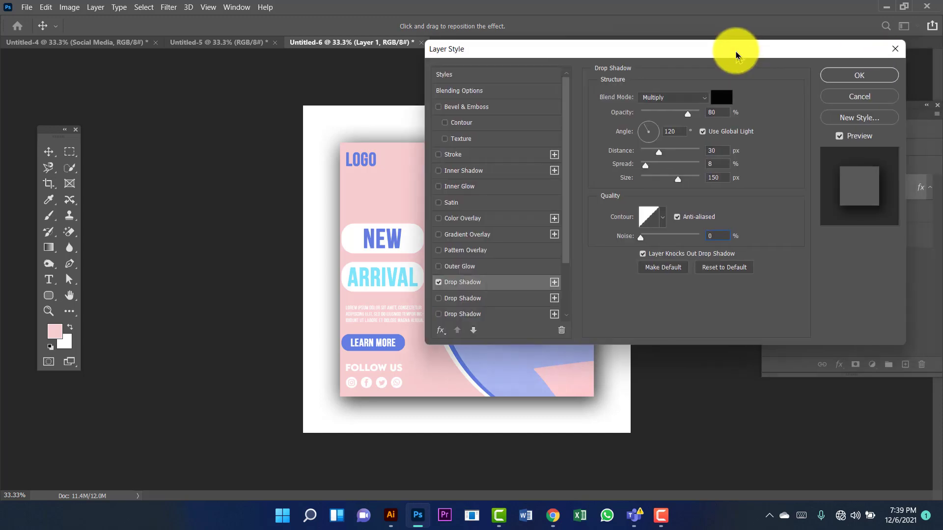
left_click(844, 73)
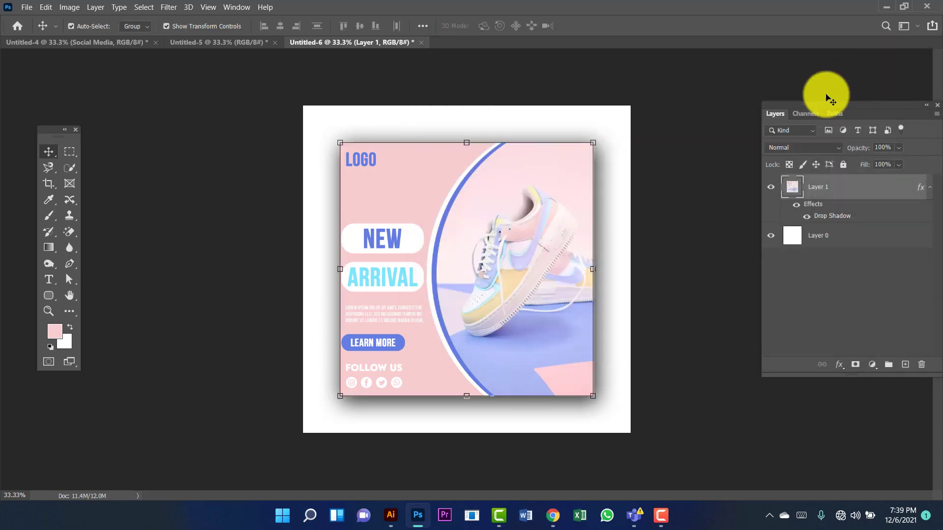
Step: Paste a copy of the sneaker post as Layer 2 and move it below Layer 1
left_click(316, 78)
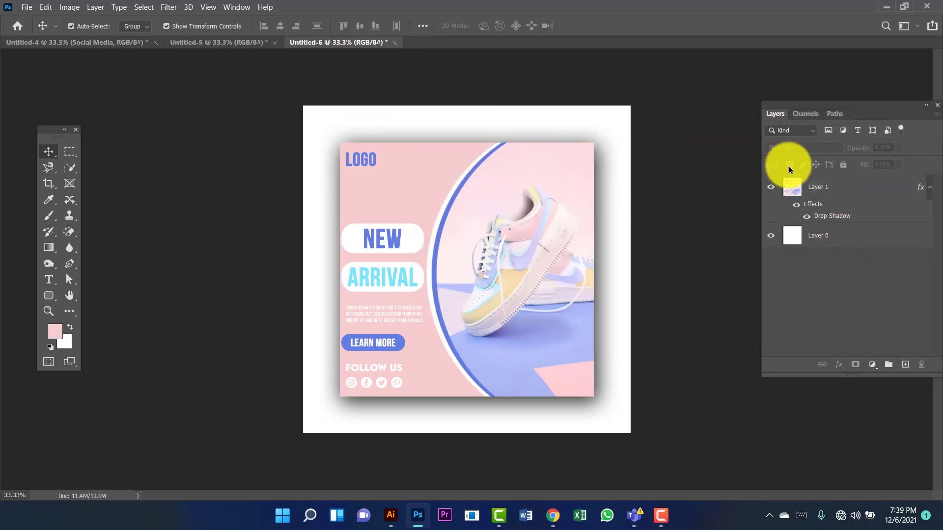
left_click(235, 47)
left_click(356, 44)
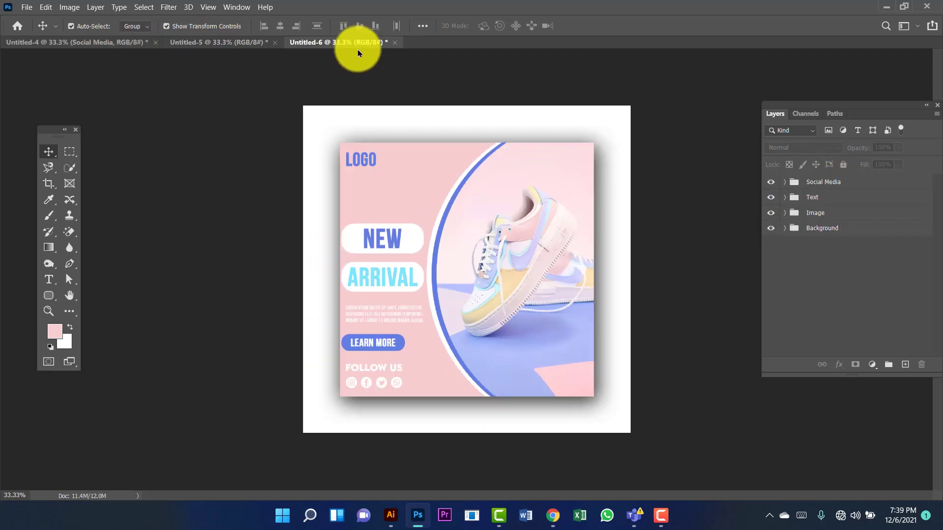
left_click(529, 193)
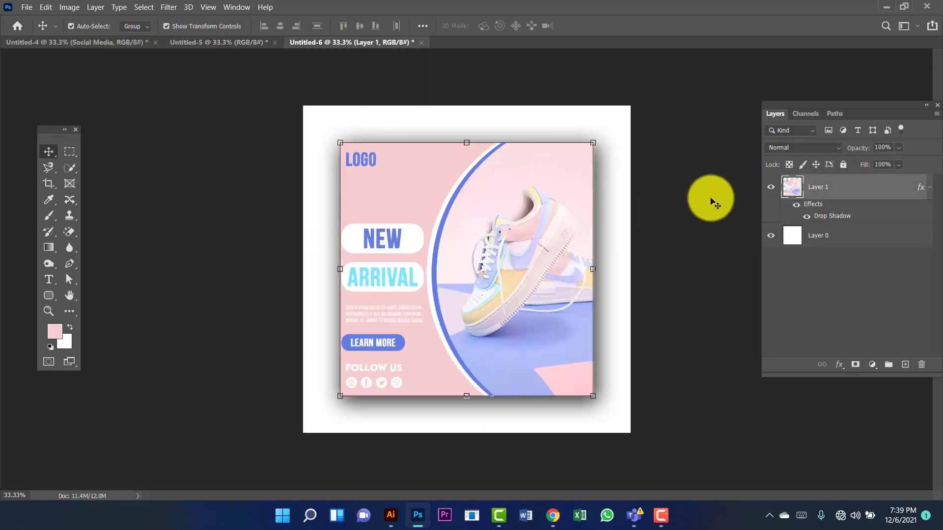
key("ctrl+v")
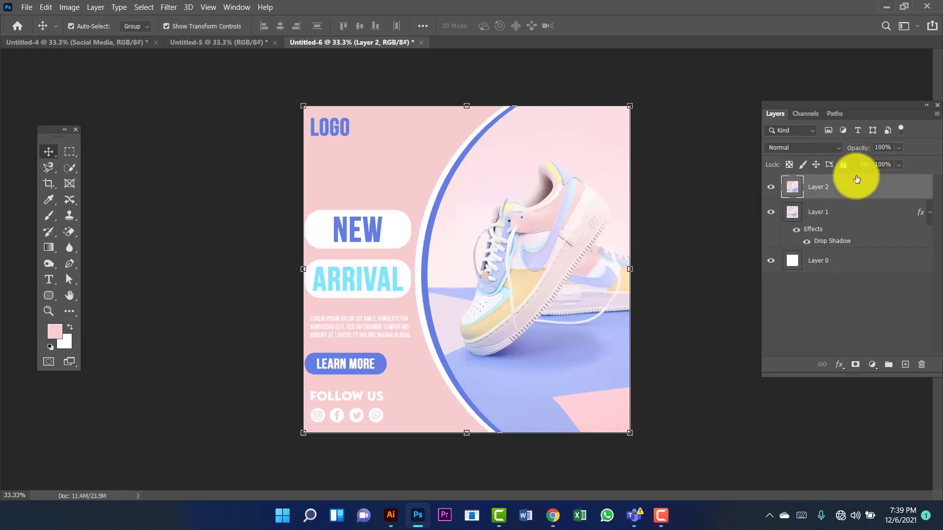
left_click_drag(857, 183, 844, 242)
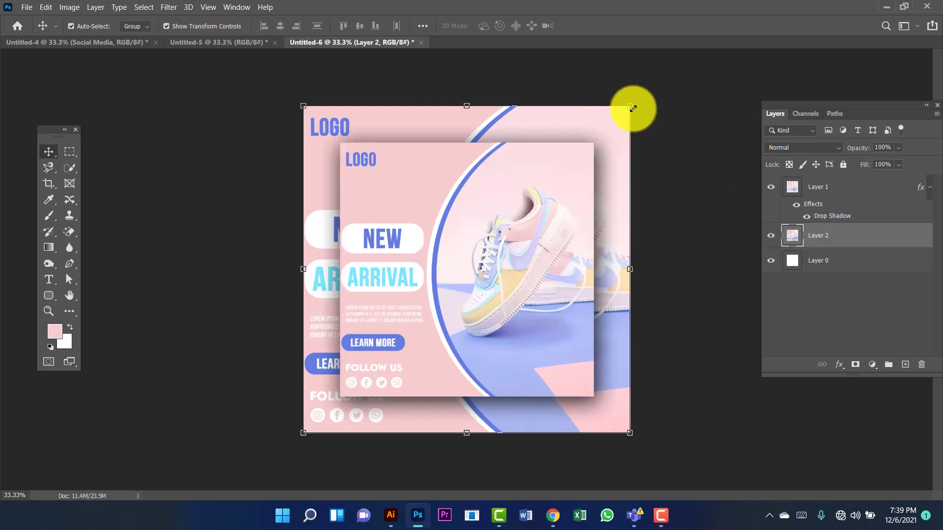
Step: Free Transform Layer 2 to about 209%, shifted so it fills the canvas behind the post
key("ctrl+minus")
left_click(45, 7)
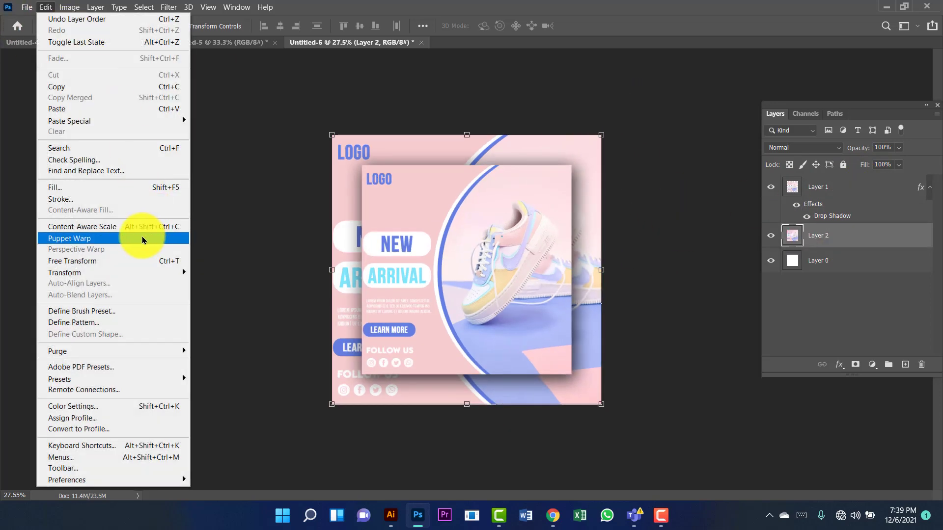
left_click(109, 262)
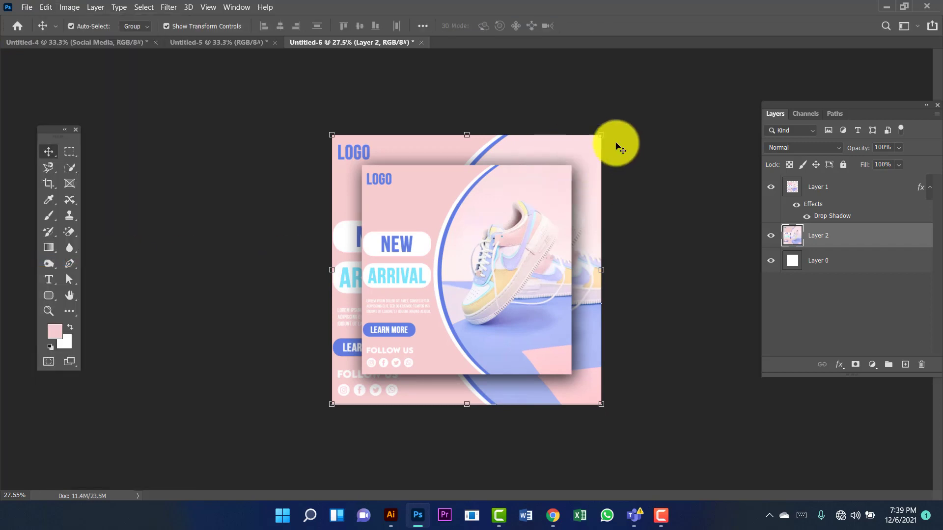
left_click_drag(603, 137, 848, 10)
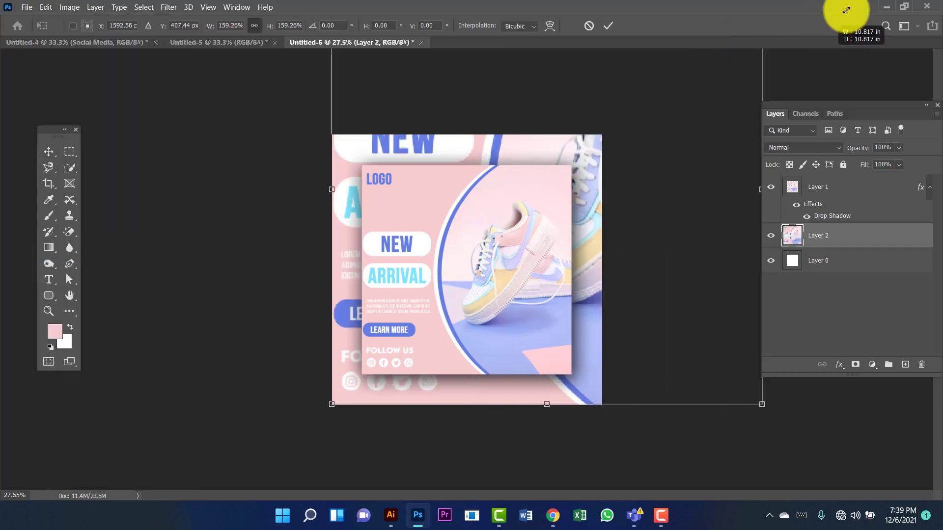
left_click_drag(548, 164, 378, 210)
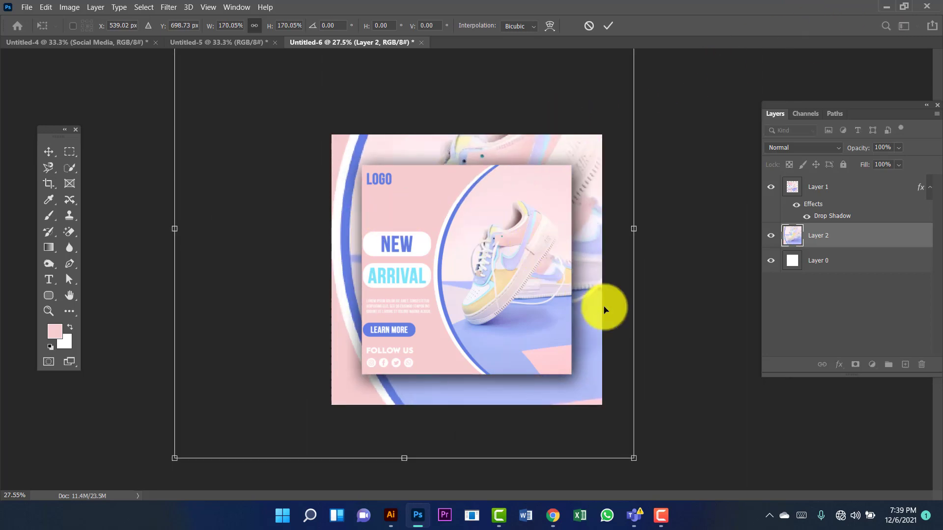
key("ctrl+minus")
left_click_drag(581, 248, 655, 250)
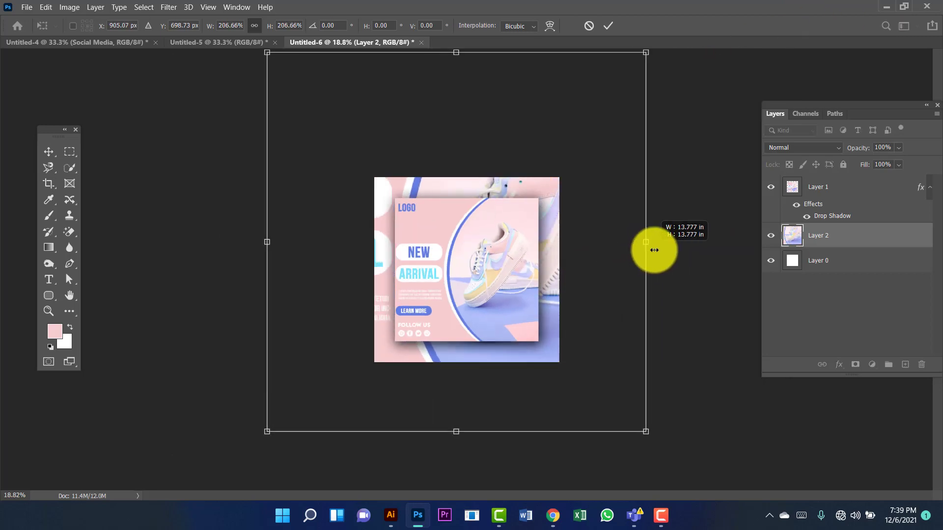
left_click_drag(514, 185, 457, 220)
key("Return")
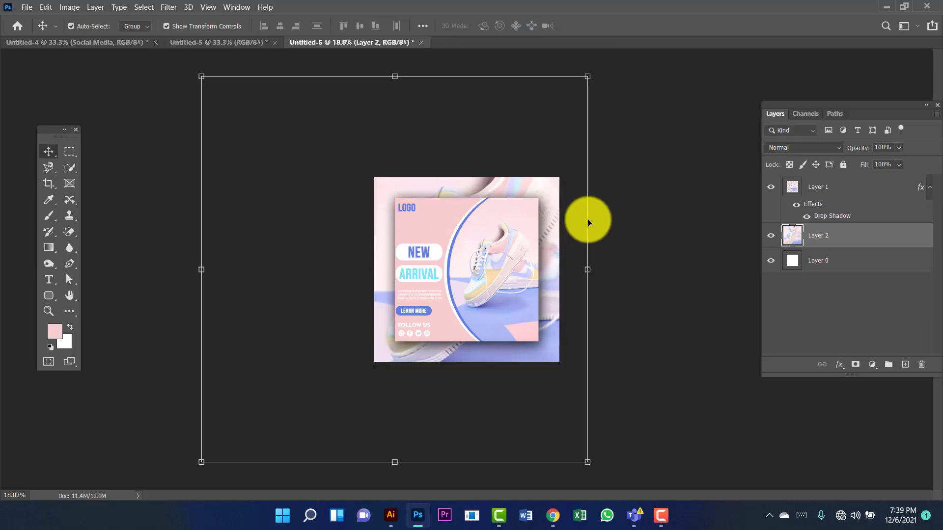
key("ctrl+plus")
left_click(233, 207)
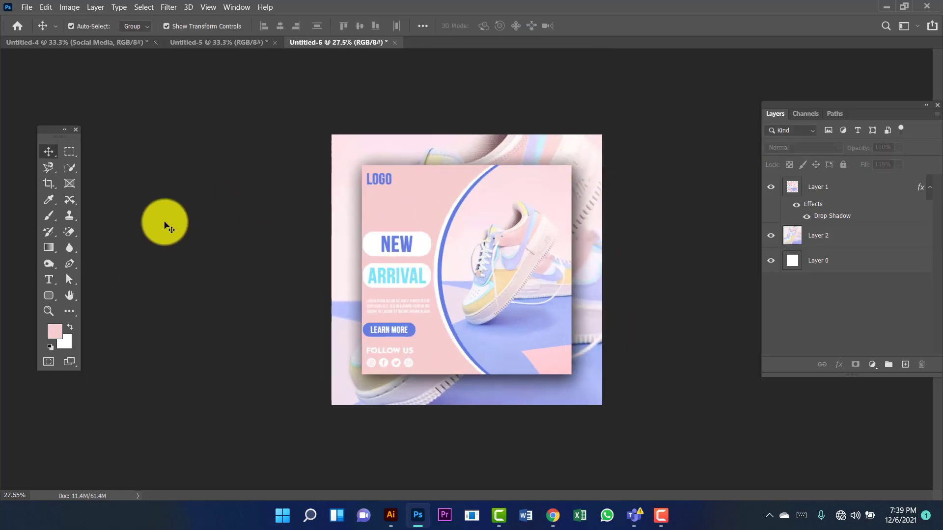
Step: Draw a pink rectangle over the whole canvas and move Rectangle 1 below Layer 1
left_click(56, 298)
left_click(101, 290)
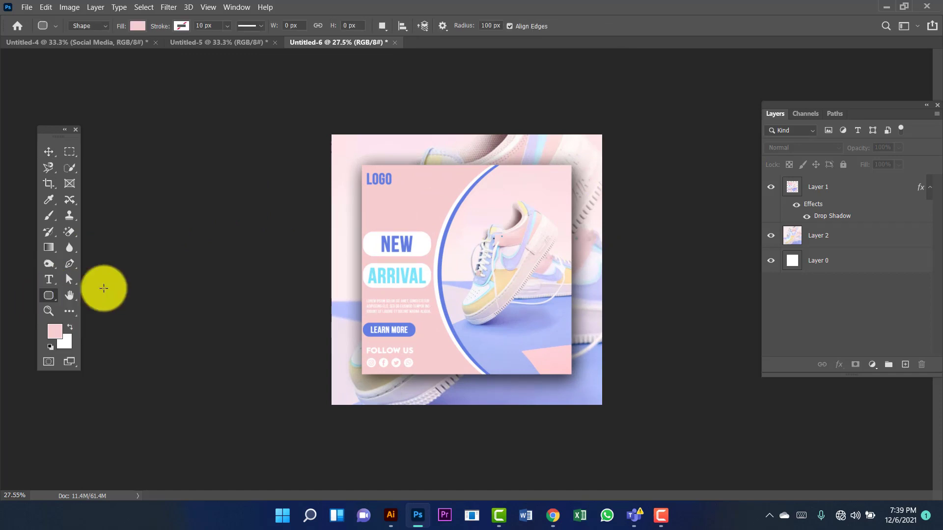
left_click_drag(328, 131, 607, 412)
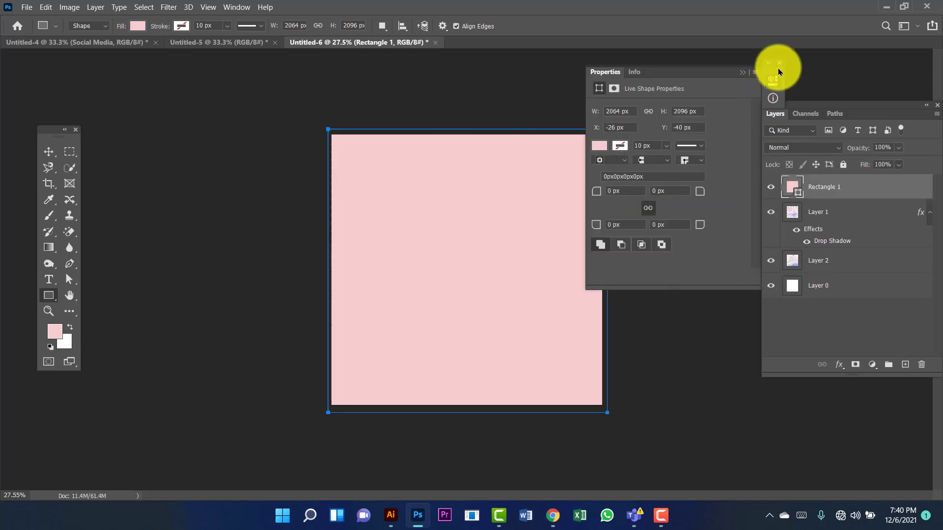
left_click(779, 64)
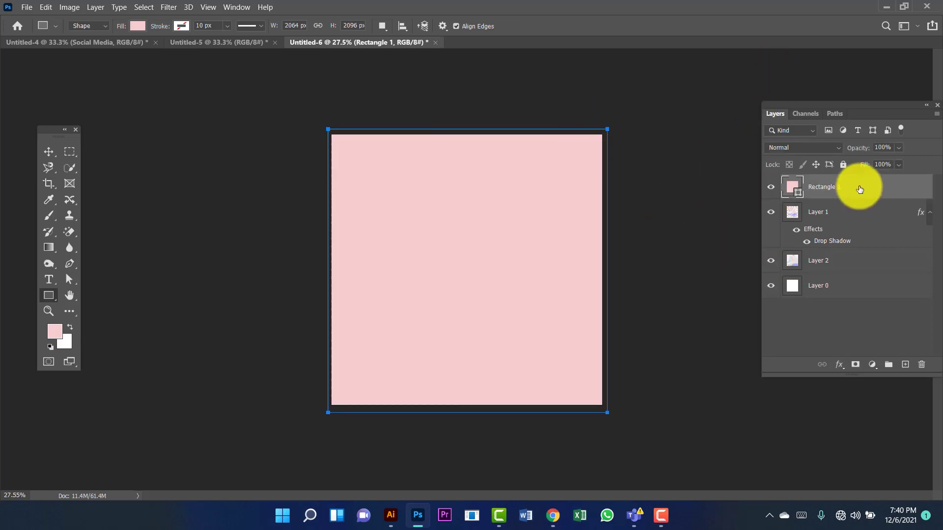
left_click_drag(859, 189, 850, 248)
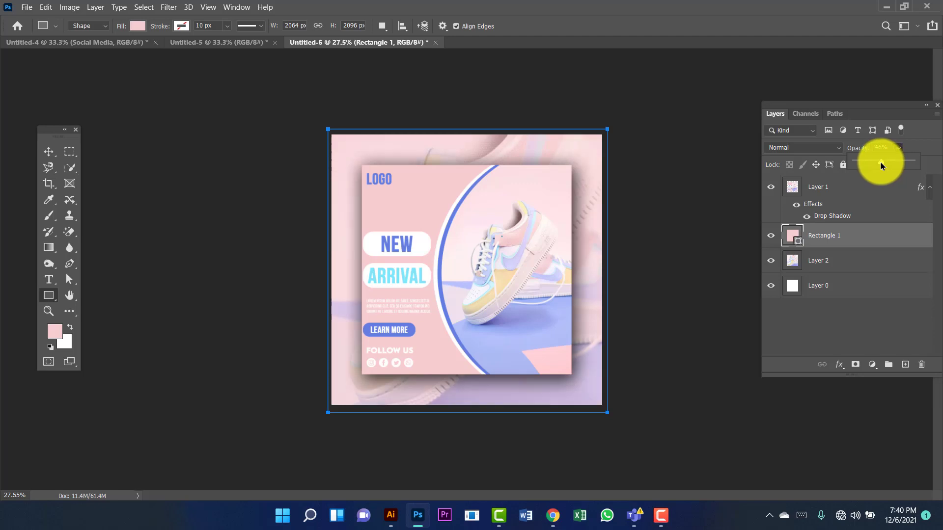
Step: Lower Rectangle 1's layer opacity to 50%
left_click_drag(886, 166, 890, 162)
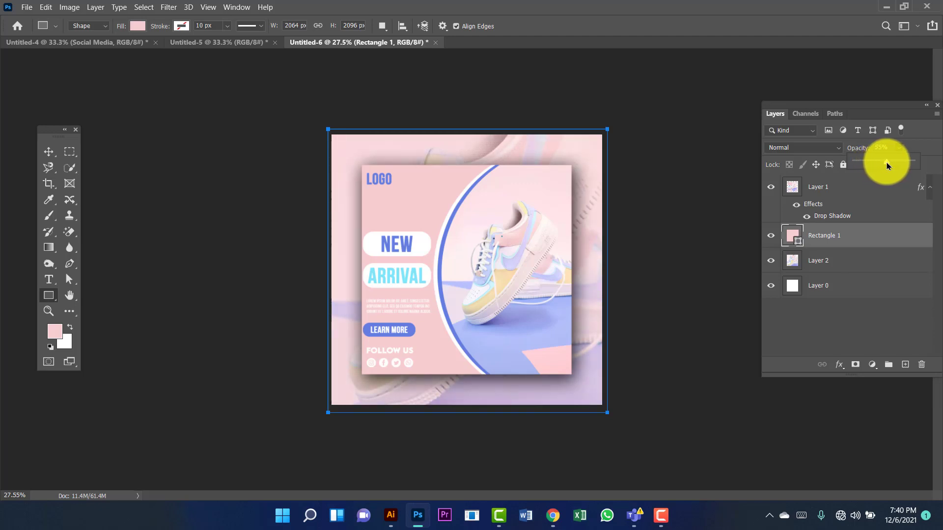
left_click(66, 158)
left_click(311, 164)
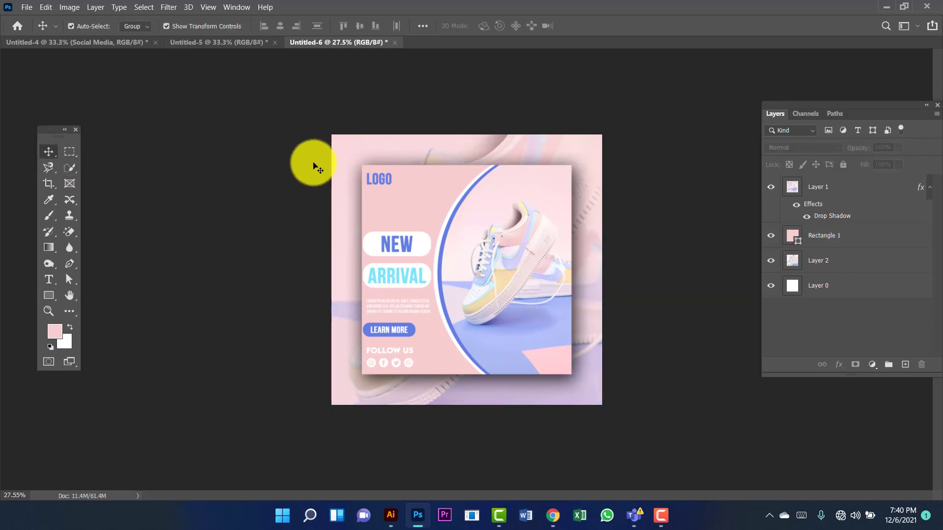
left_click(870, 245)
left_click(888, 147)
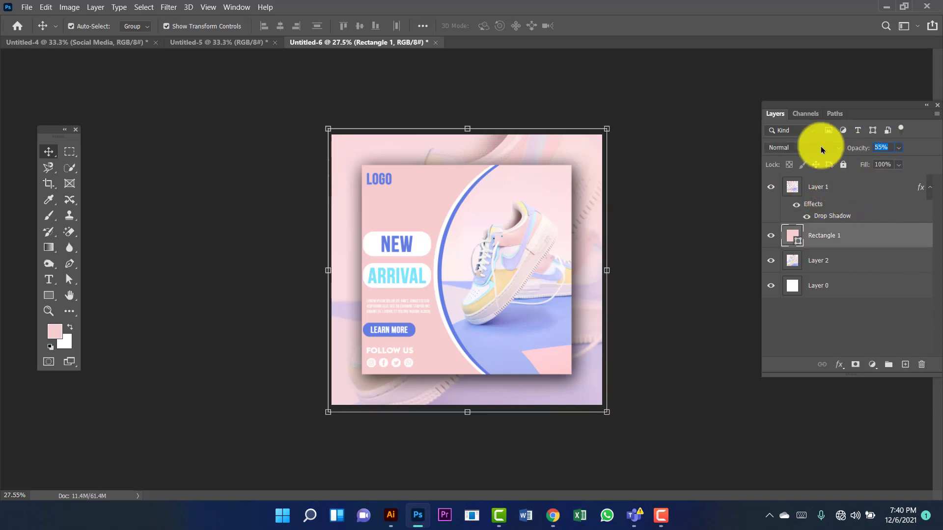
type("50")
left_click(644, 193)
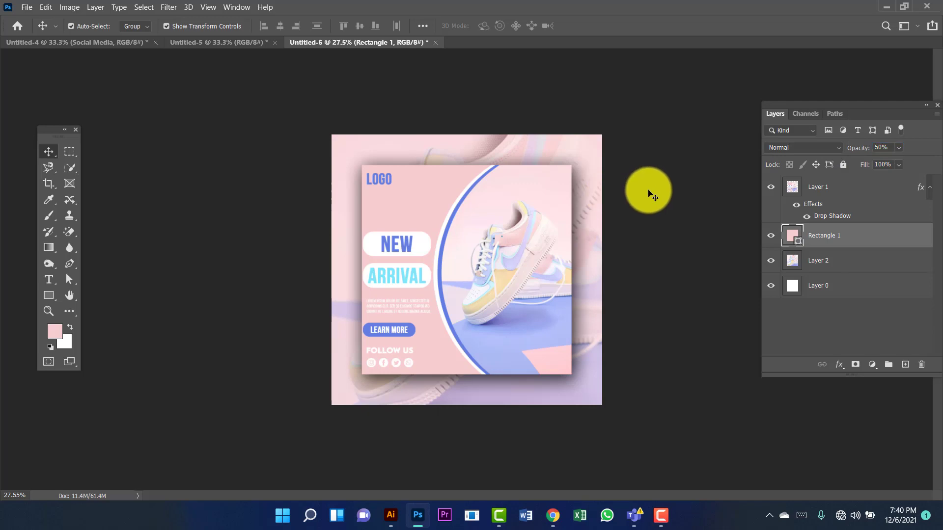